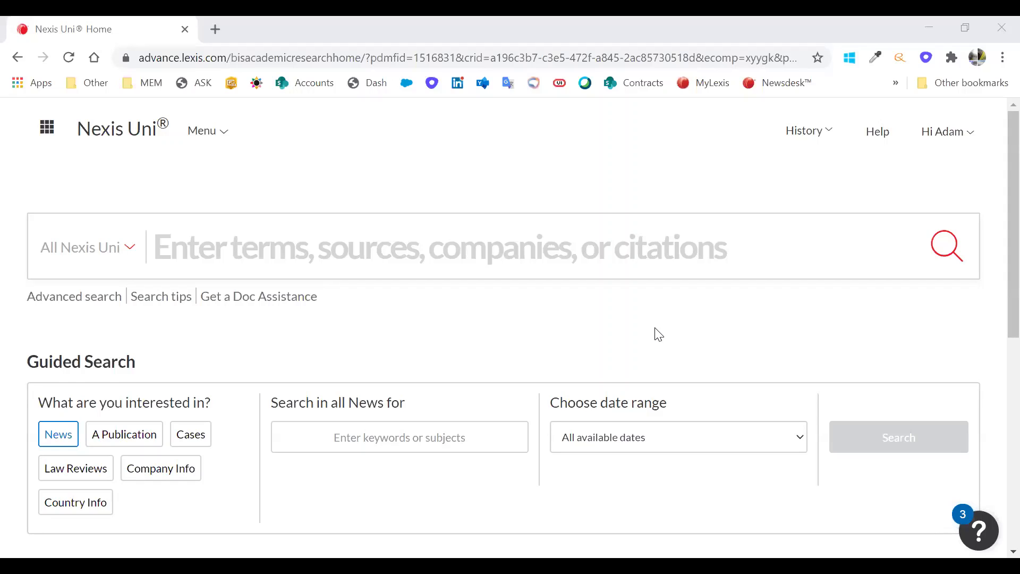
# - Run a search across all of Nexis Uni for kuwait university
pyautogui.click(485, 257)
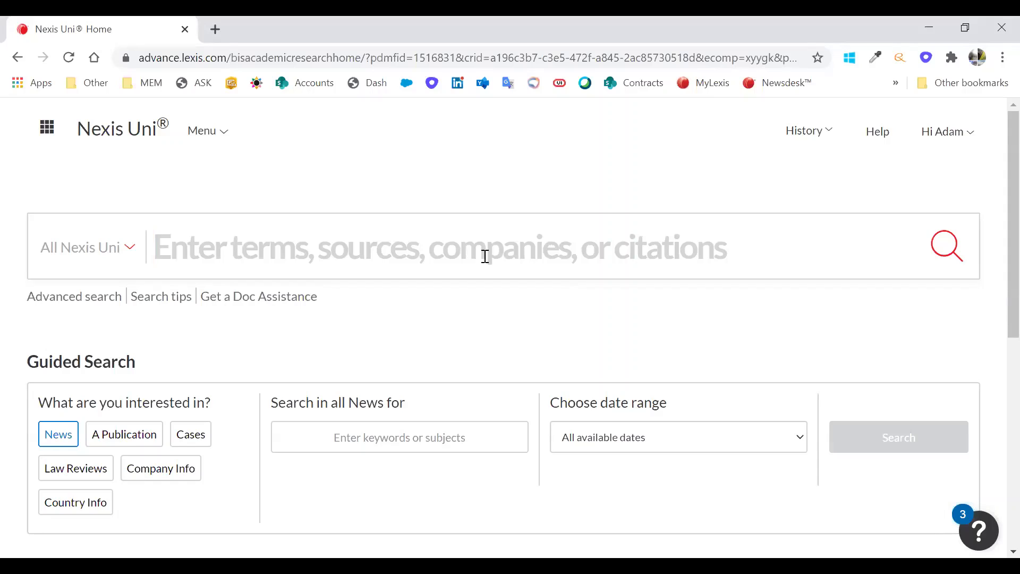
pyautogui.write('kuwa')
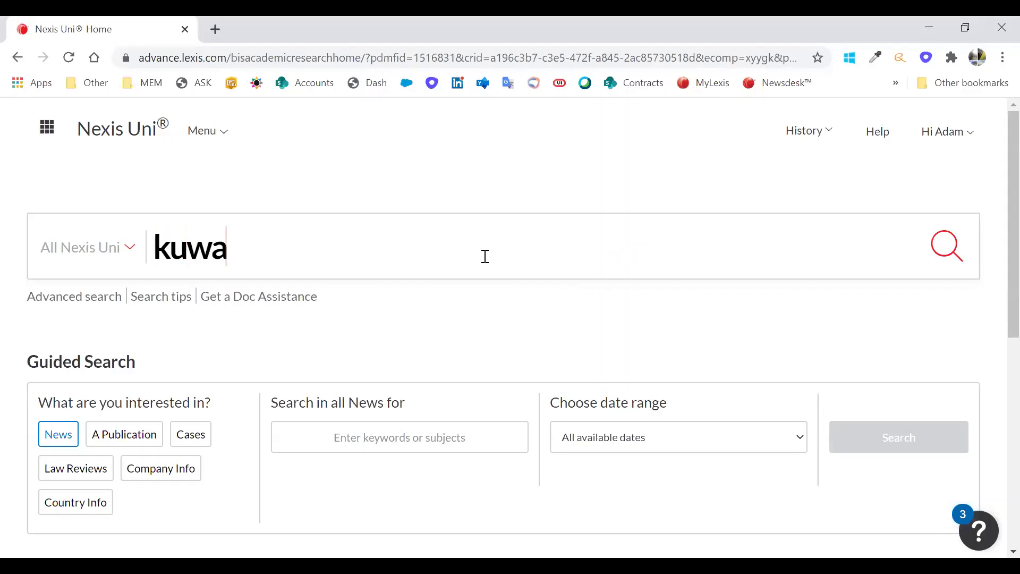
pyautogui.write('it unive')
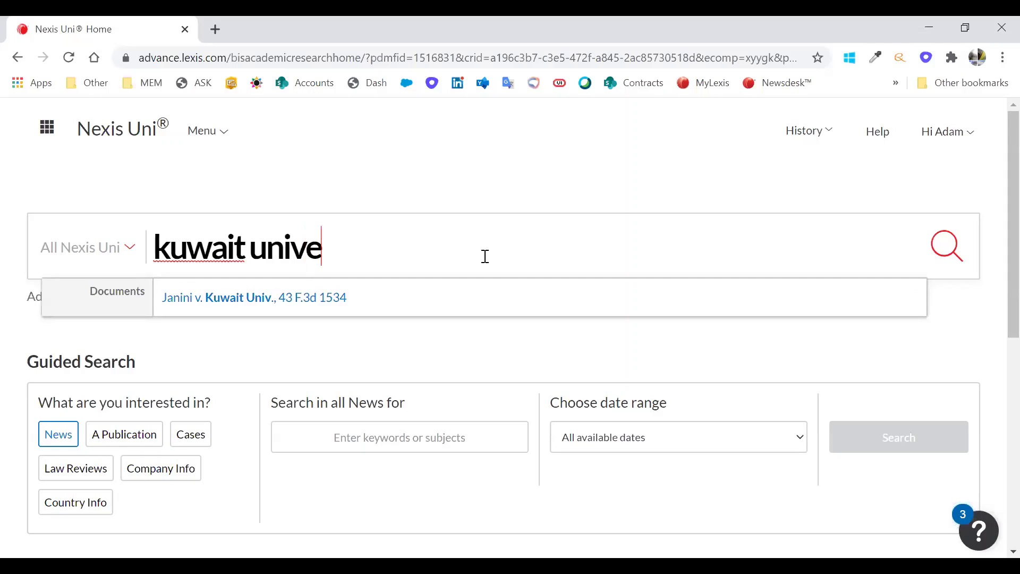
pyautogui.write('rsity')
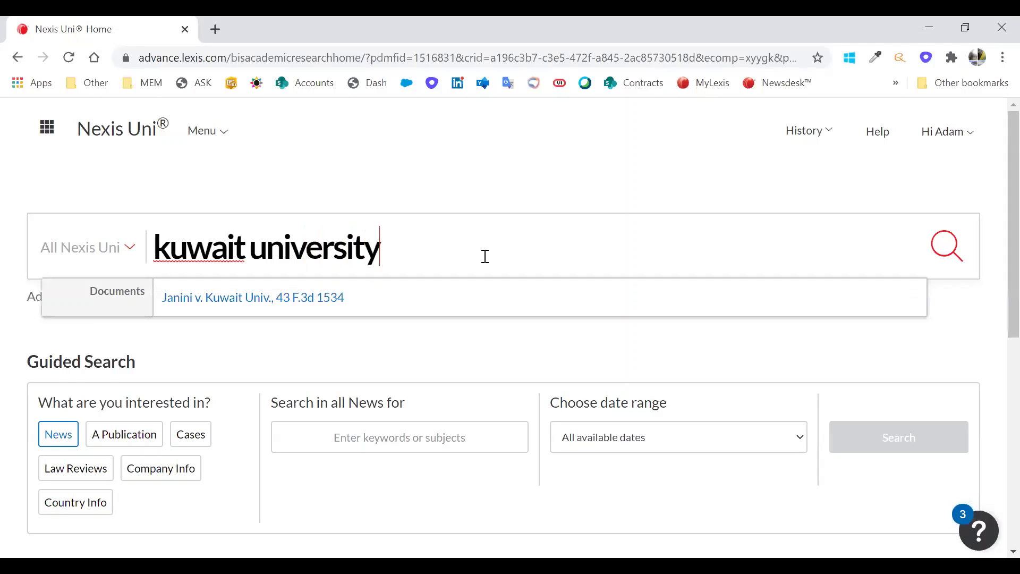
pyautogui.press('Return')
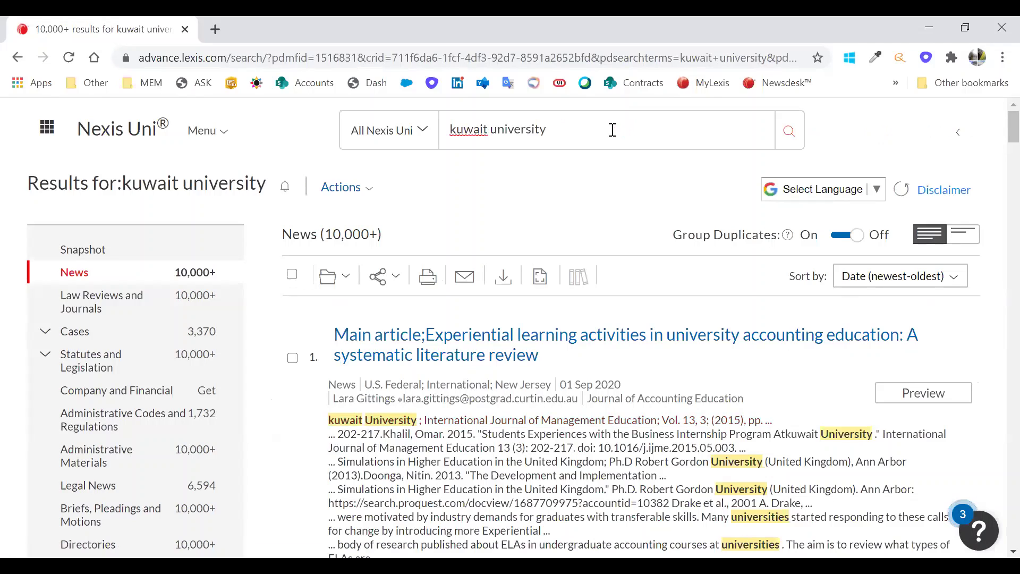
# - Put kuwait university in double quotes and rerun it as an exact-phrase search
pyautogui.write('"')
pyautogui.click(449, 129)
pyautogui.write('"')
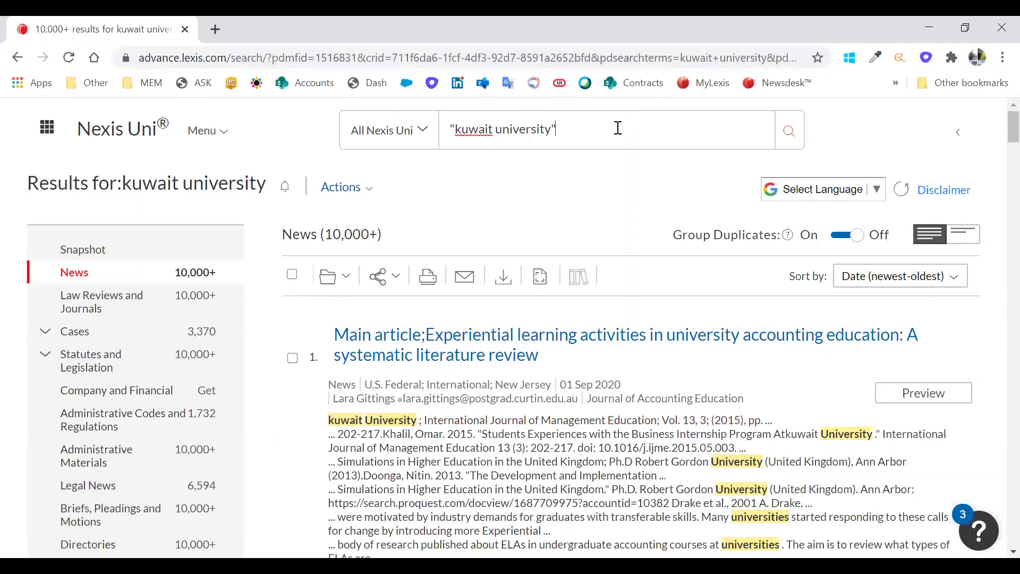
pyautogui.press('Return')
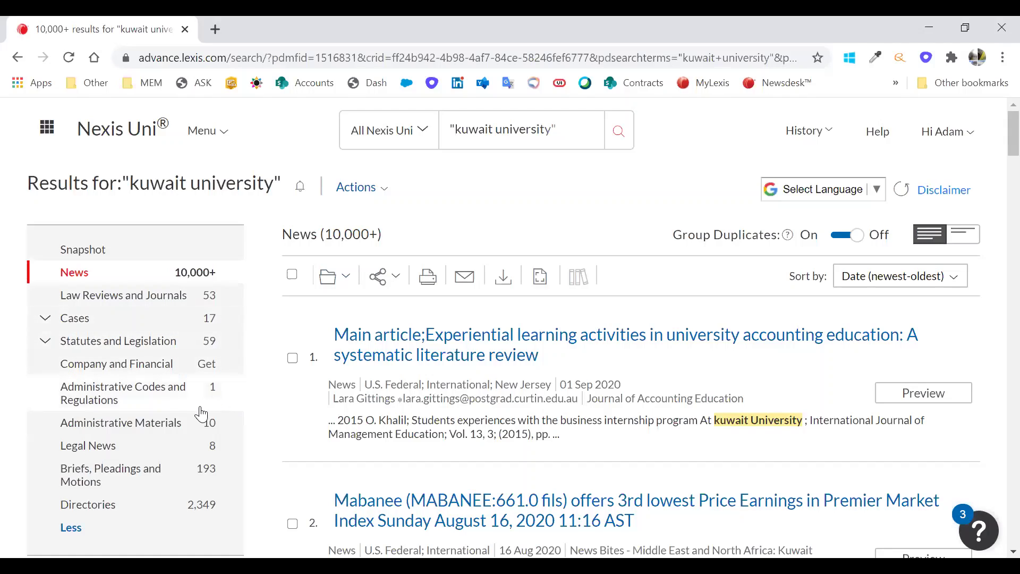
# - Search within results for "faculty of commerce" and scroll through the 64 remaining news items
pyautogui.scroll(-2, 233, 432)
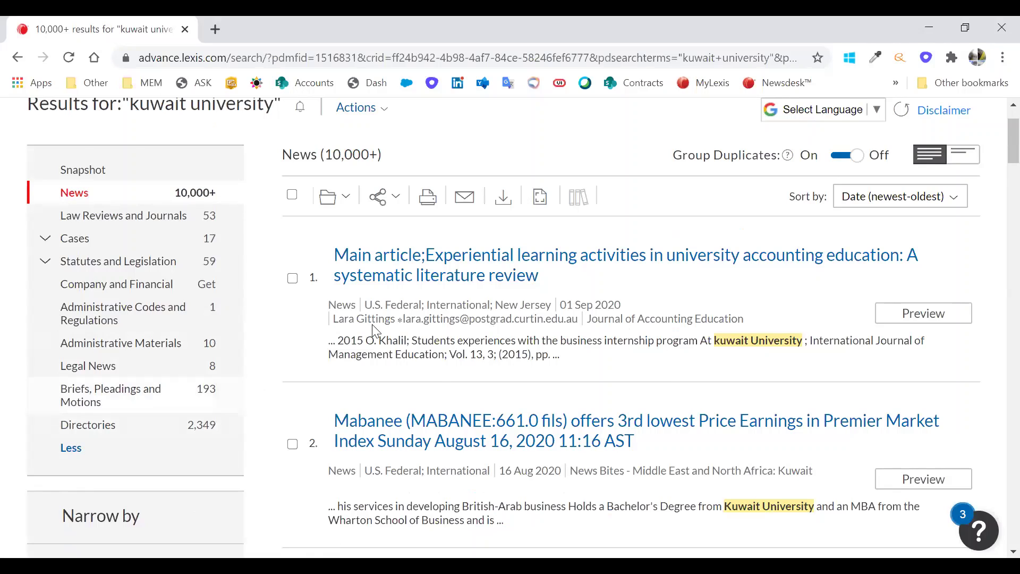
pyautogui.scroll(-3, 371, 324)
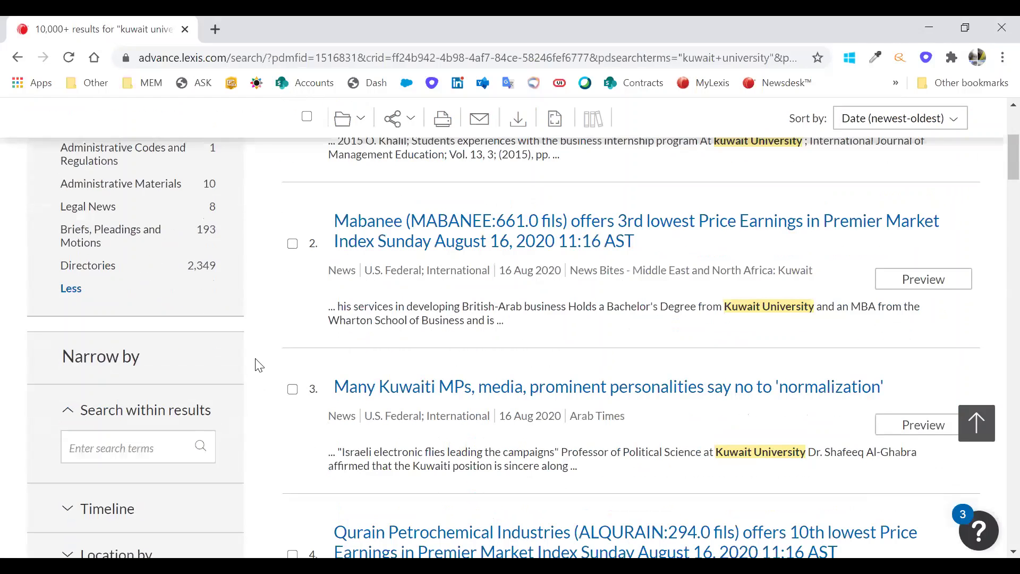
pyautogui.scroll(4, 250, 392)
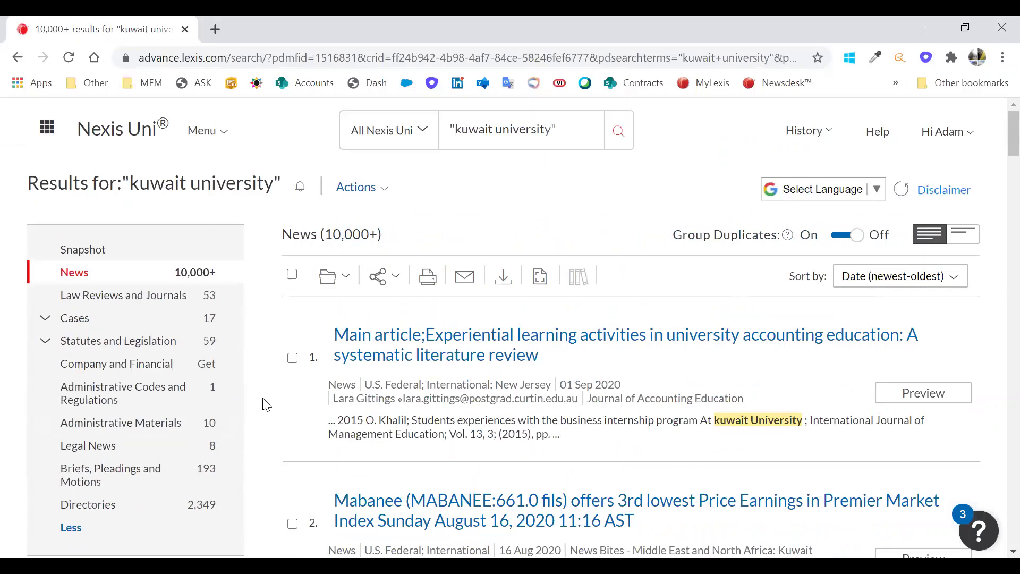
pyautogui.scroll(-6, 194, 372)
pyautogui.click(101, 290)
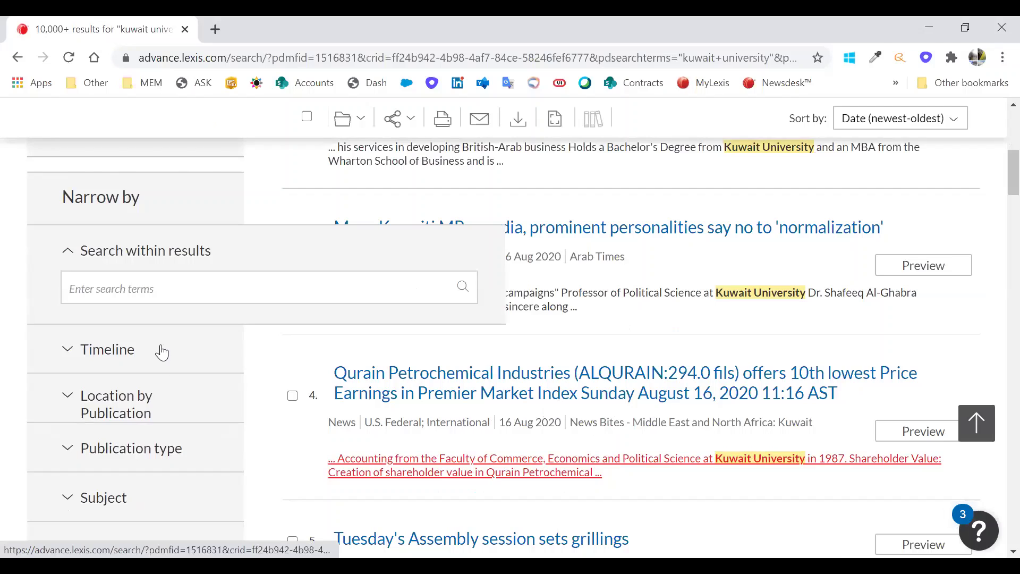
pyautogui.write('"faculty of commerce"')
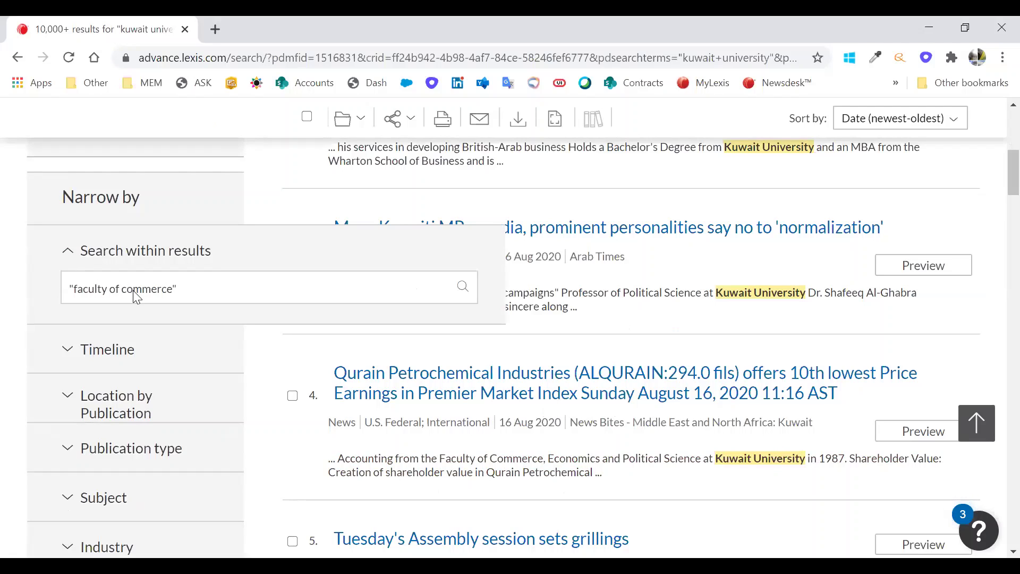
pyautogui.press('Return')
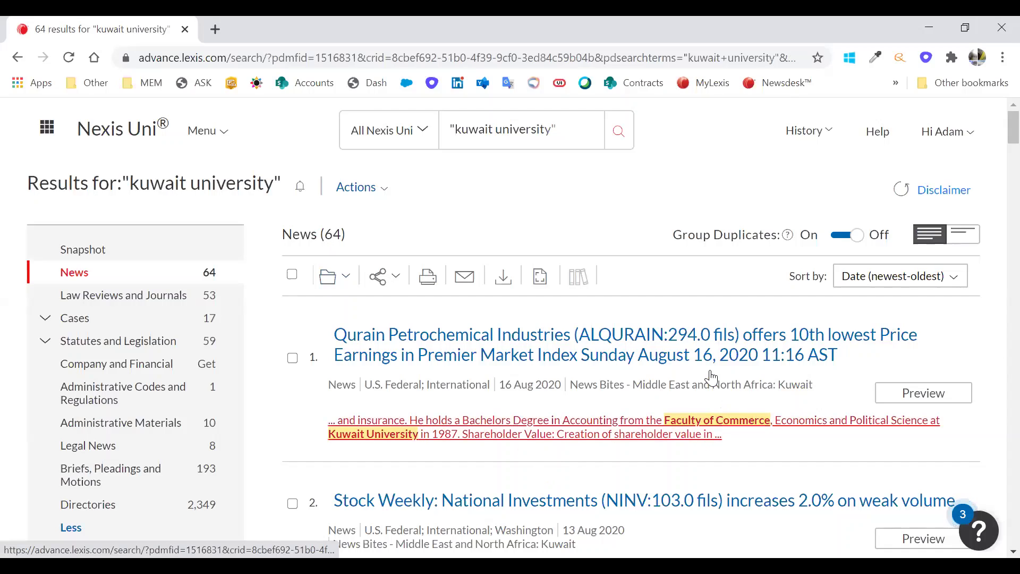
pyautogui.scroll(-2, 717, 409)
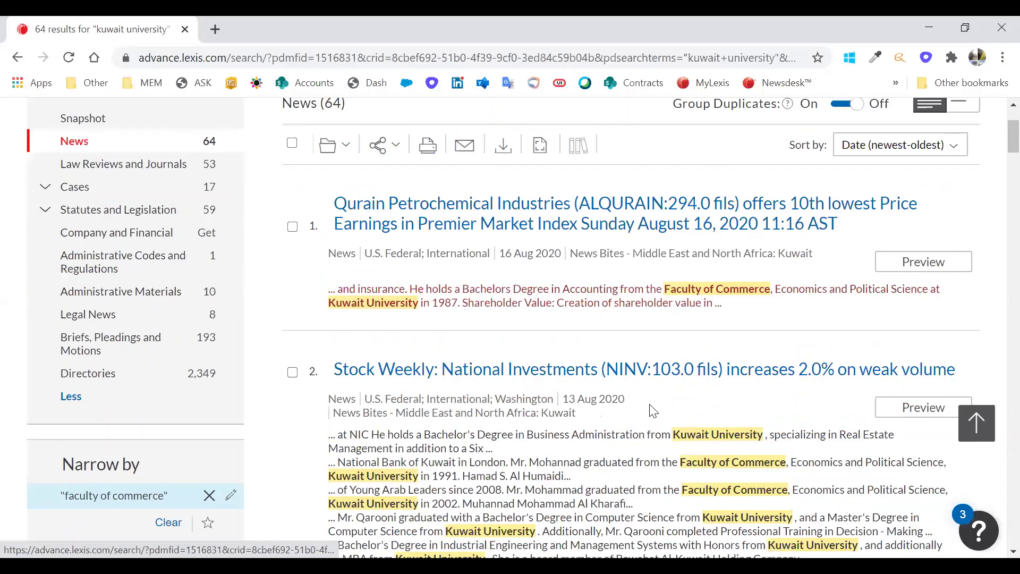
pyautogui.scroll(-2, 652, 411)
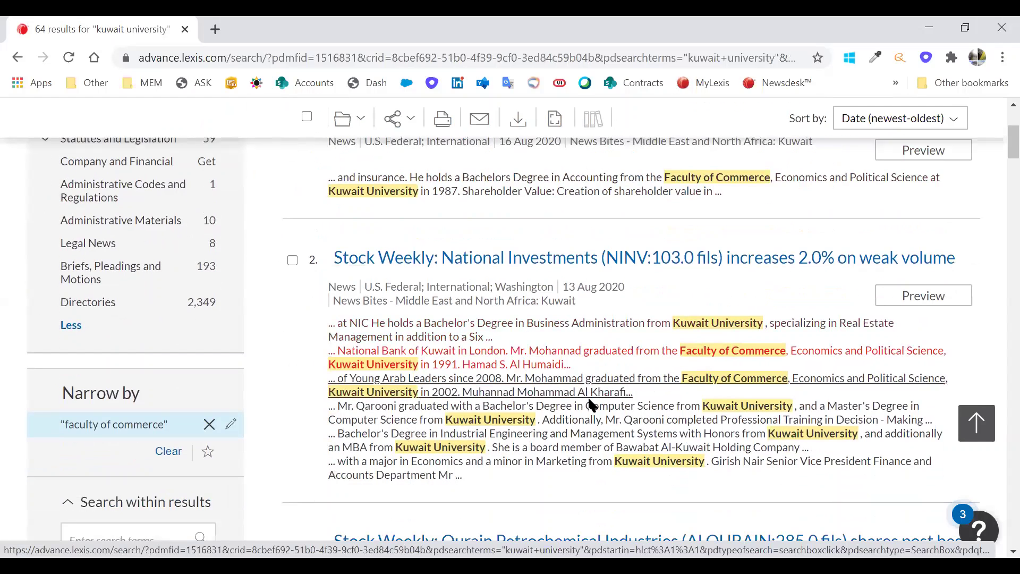
pyautogui.scroll(-6, 590, 403)
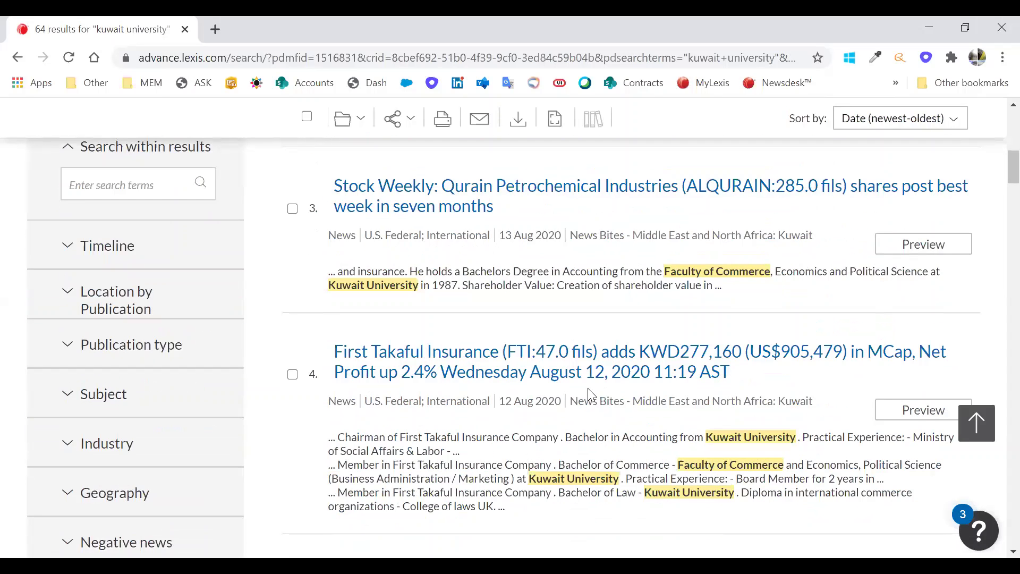
pyautogui.scroll(-4, 588, 392)
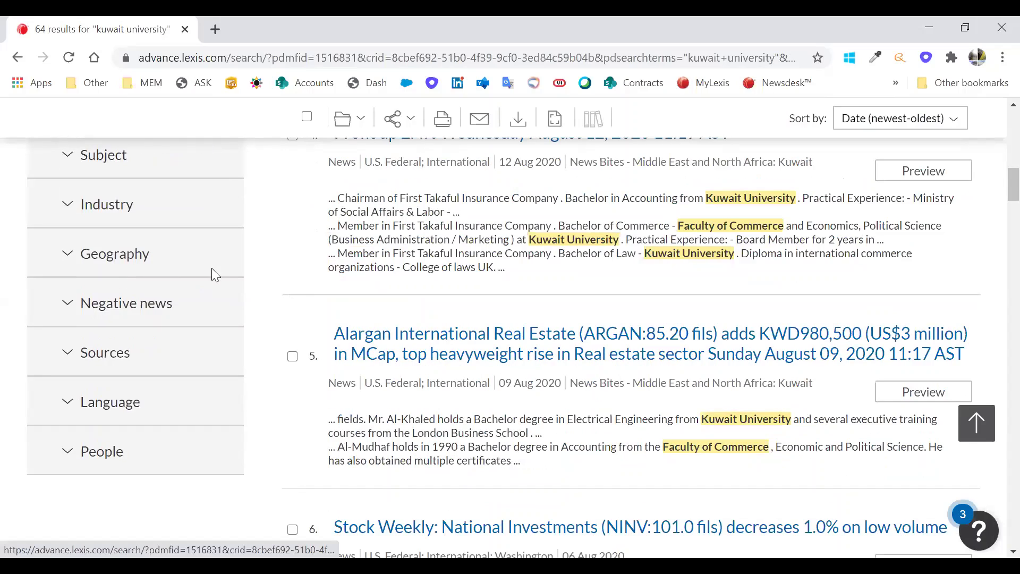
pyautogui.scroll(6, 95, 362)
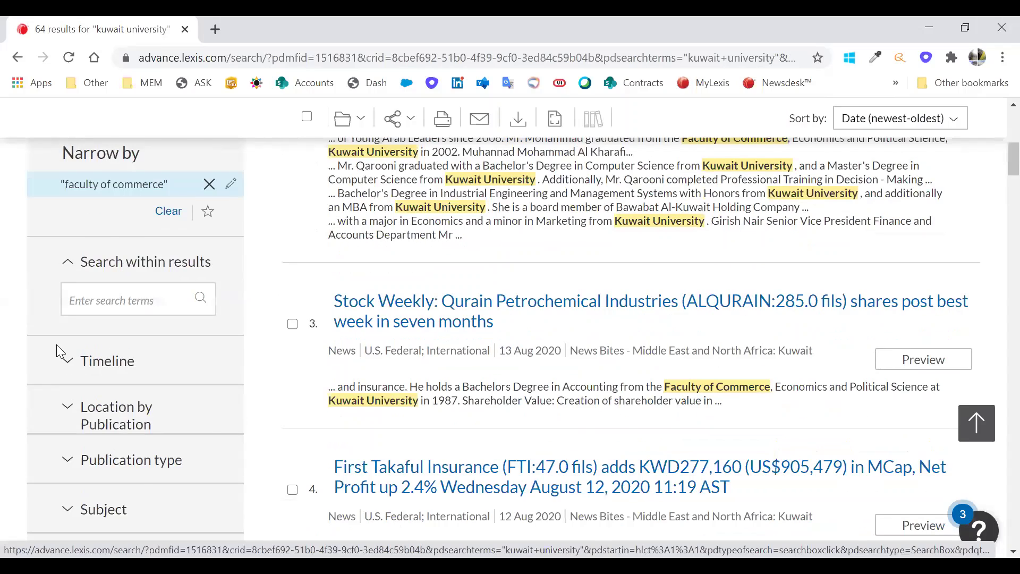
# - Limit the Timeline date filter so the date range ends at 2007
pyautogui.click(56, 346)
pyautogui.scroll(-2, 94, 337)
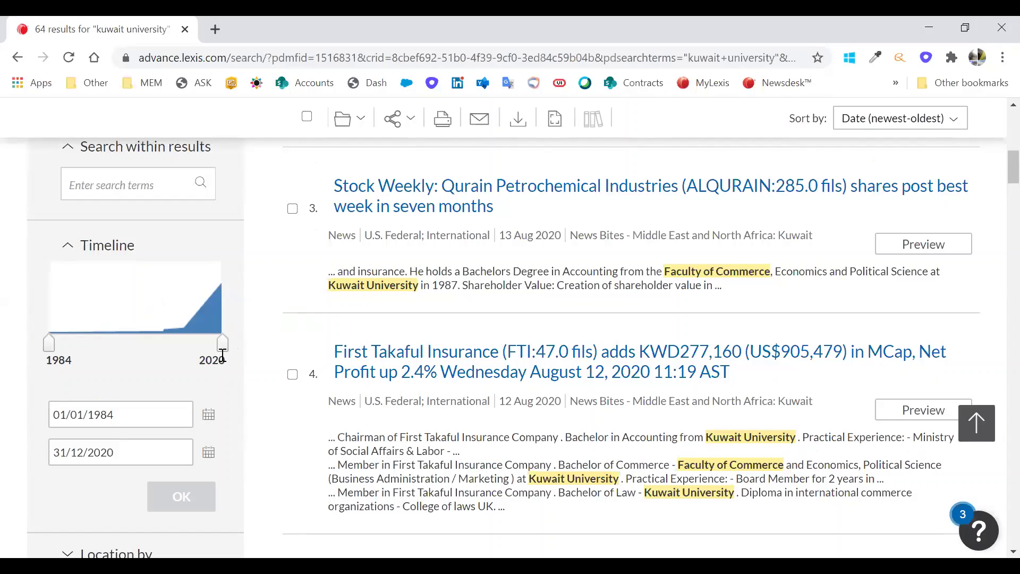
pyautogui.moveTo(225, 346); pyautogui.dragTo(164, 341)
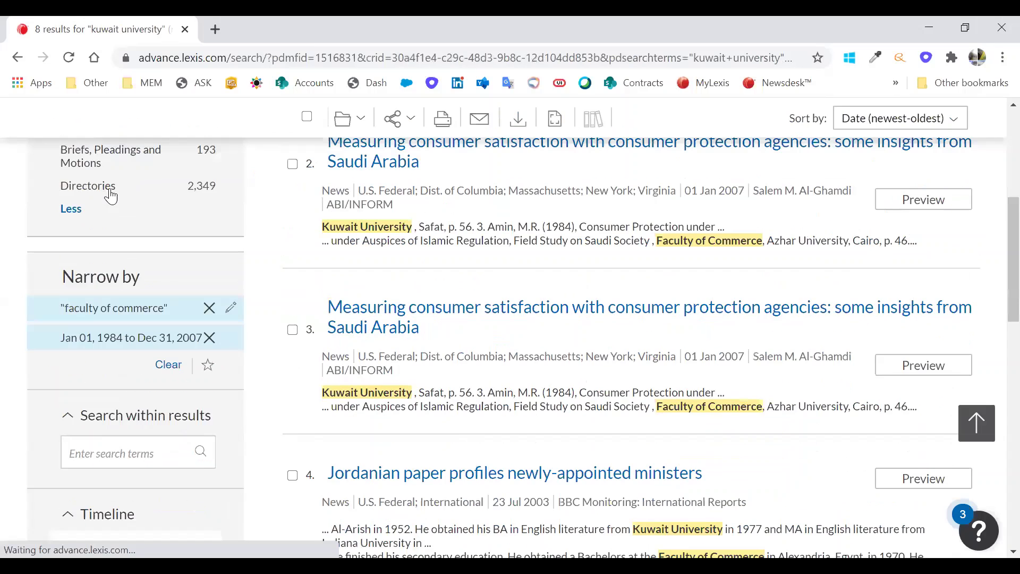
pyautogui.scroll(-3, 119, 187)
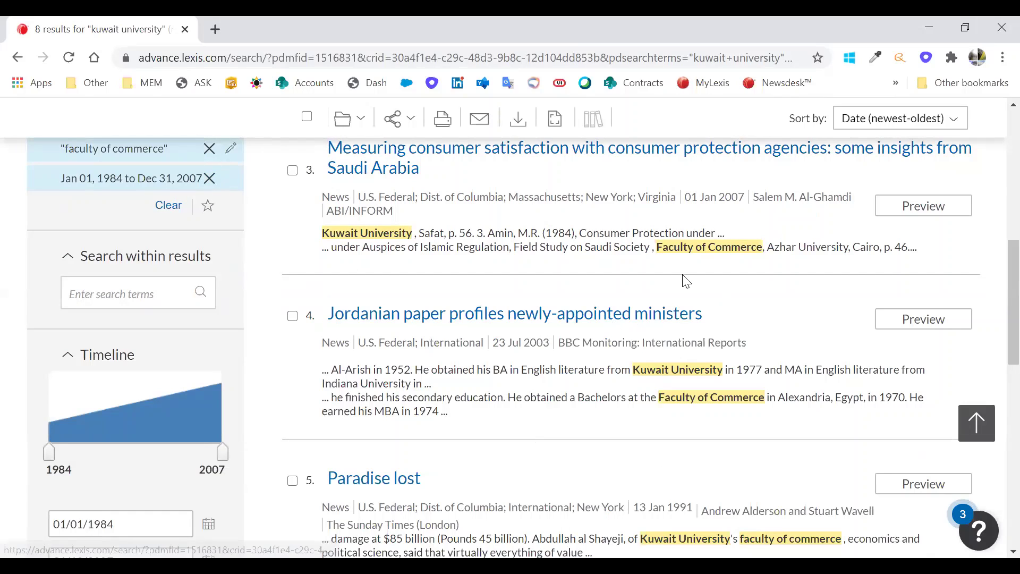
pyautogui.scroll(8, 725, 297)
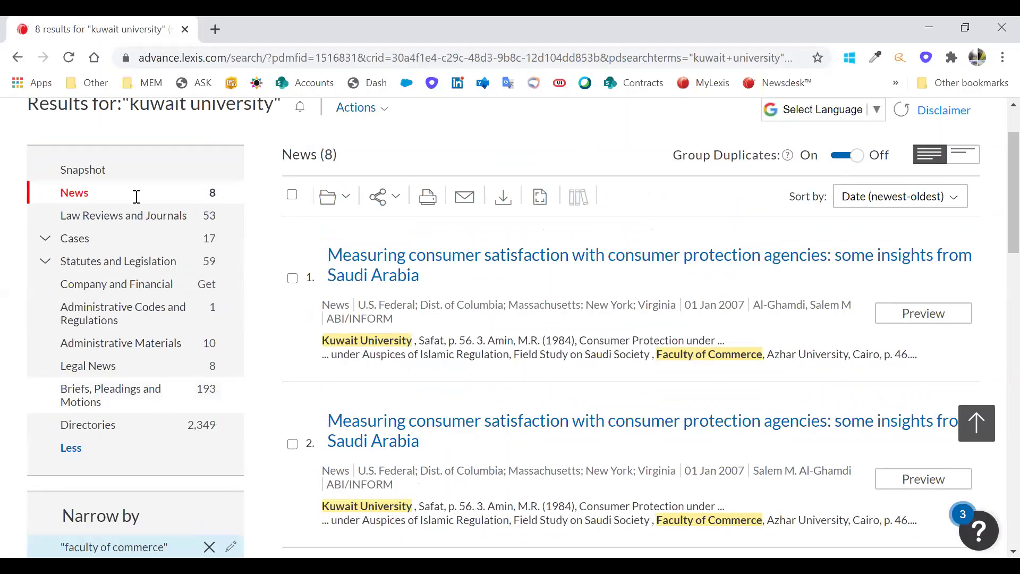
# - Expand the Publication type and Subject filters in the Narrow by panel
pyautogui.scroll(-6, 116, 226)
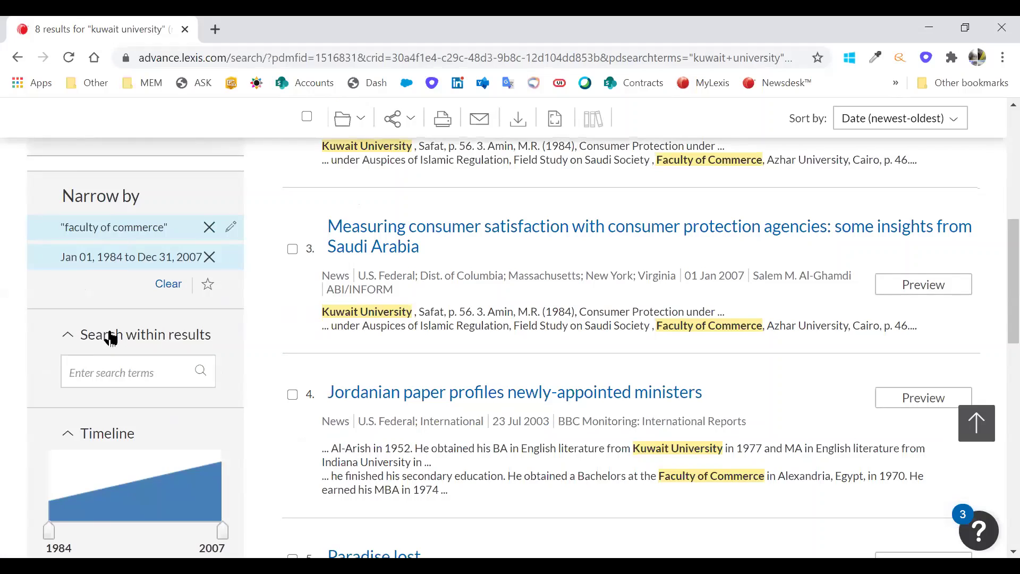
pyautogui.scroll(-1, 104, 374)
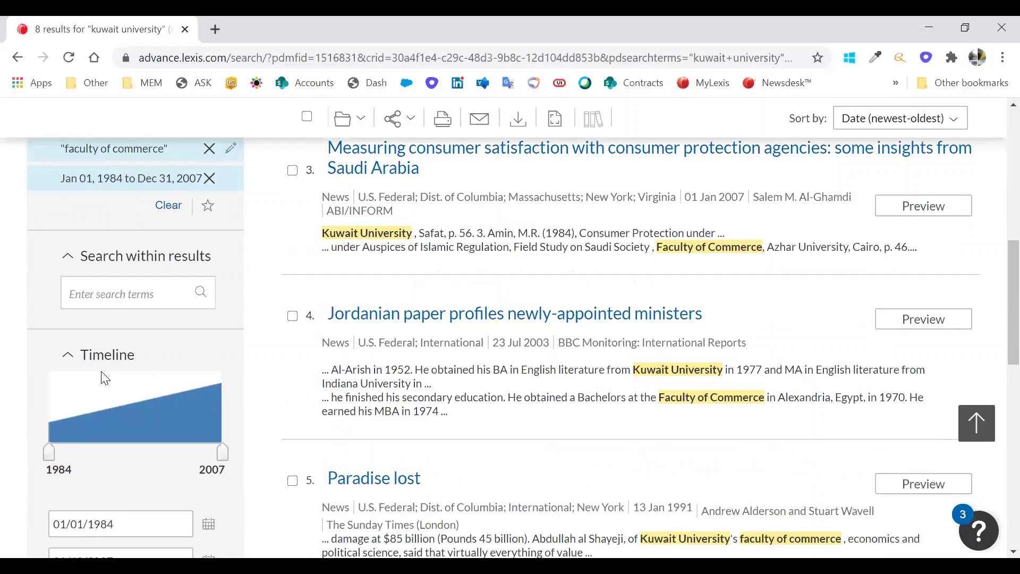
pyautogui.scroll(-1, 111, 199)
pyautogui.scroll(-1, 239, 330)
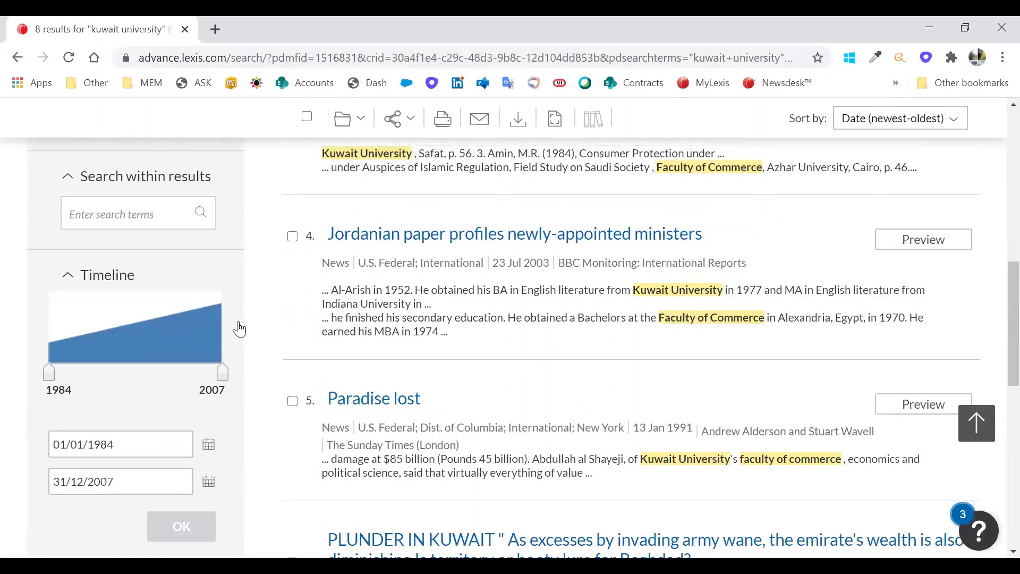
pyautogui.scroll(-5, 239, 330)
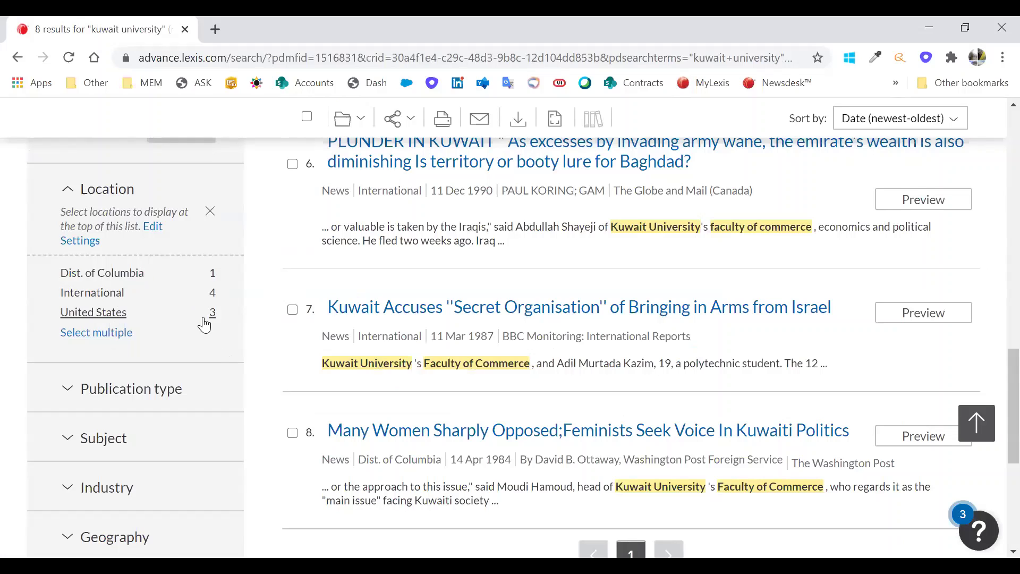
pyautogui.scroll(-1, 169, 314)
pyautogui.click(183, 325)
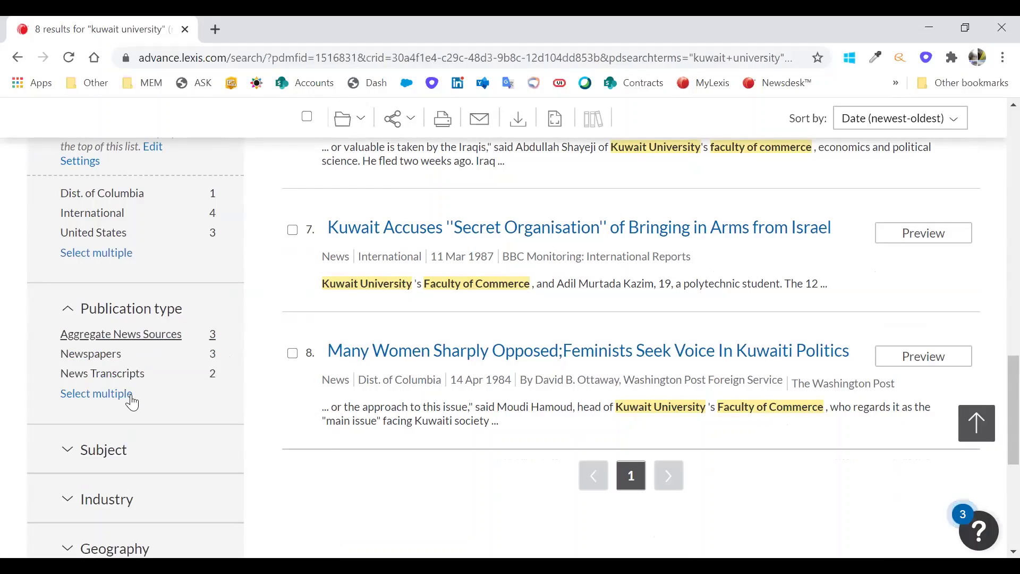
pyautogui.scroll(-1, 142, 382)
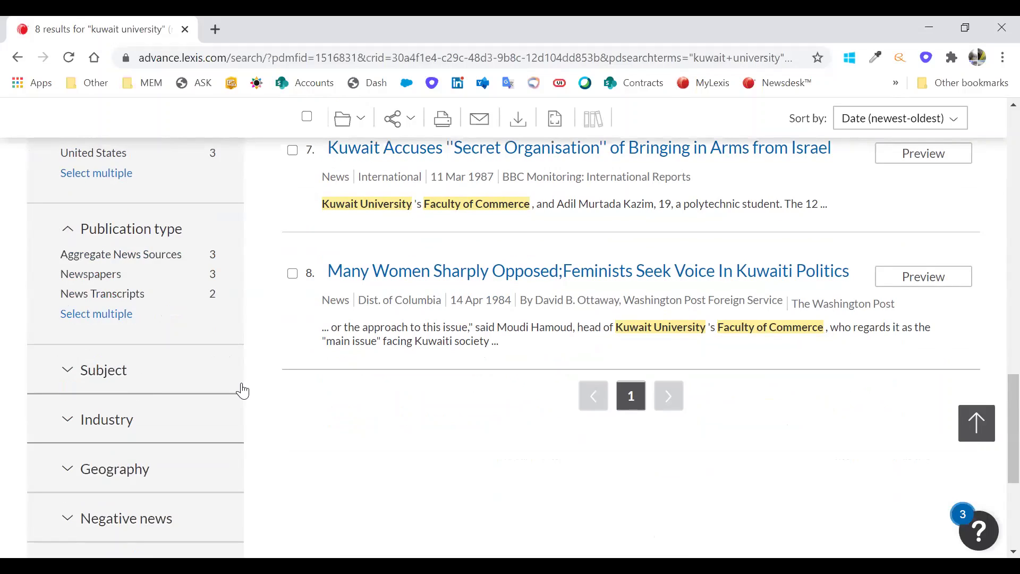
pyautogui.click(201, 351)
pyautogui.scroll(-2, 200, 348)
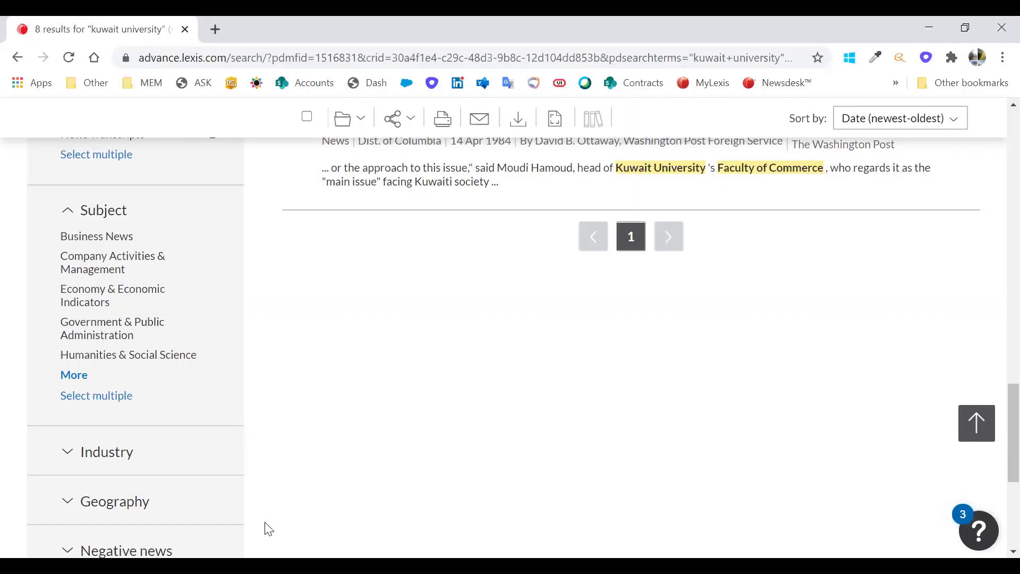
# - Filter by the Humanities & Social Science subject and review the 4 remaining news results
pyautogui.click(162, 356)
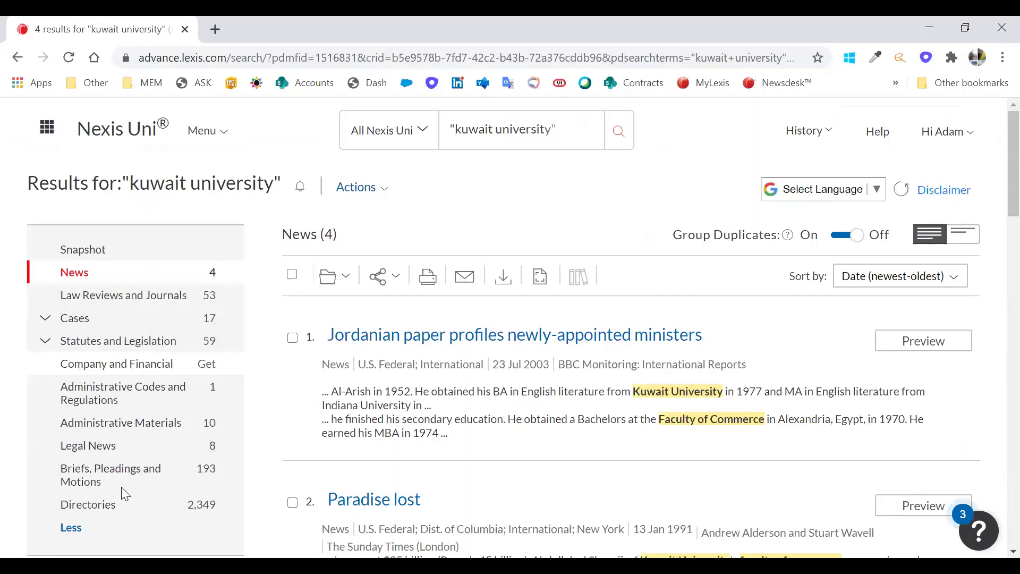
pyautogui.scroll(-3, 414, 290)
pyautogui.scroll(-3, 129, 324)
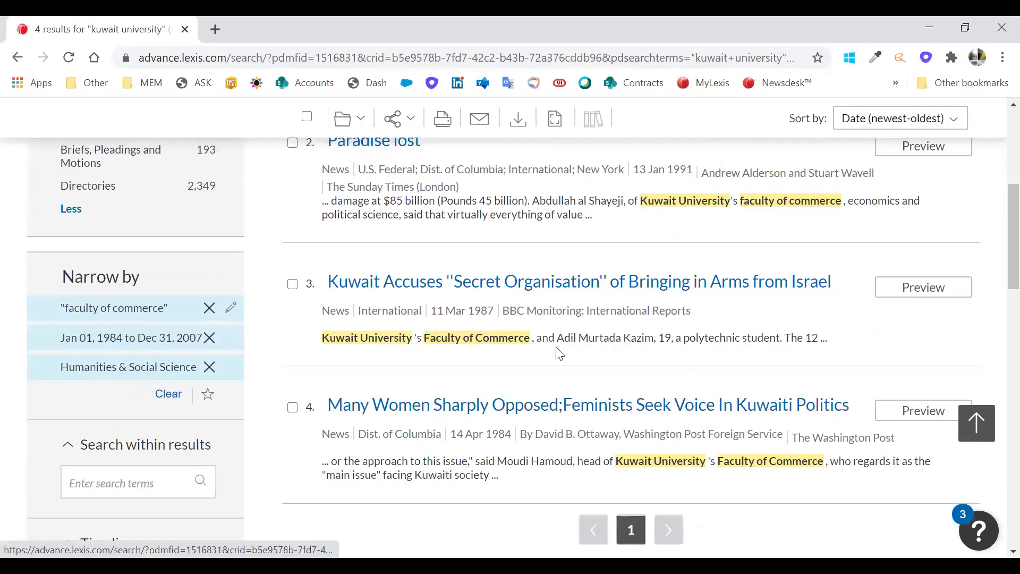
pyautogui.scroll(7, 456, 378)
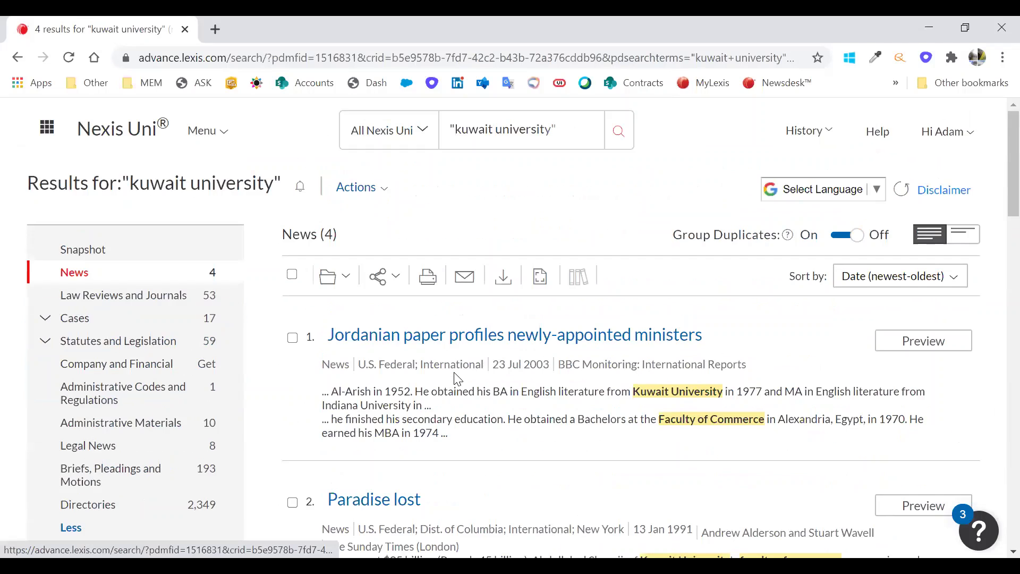
pyautogui.scroll(-2, 456, 377)
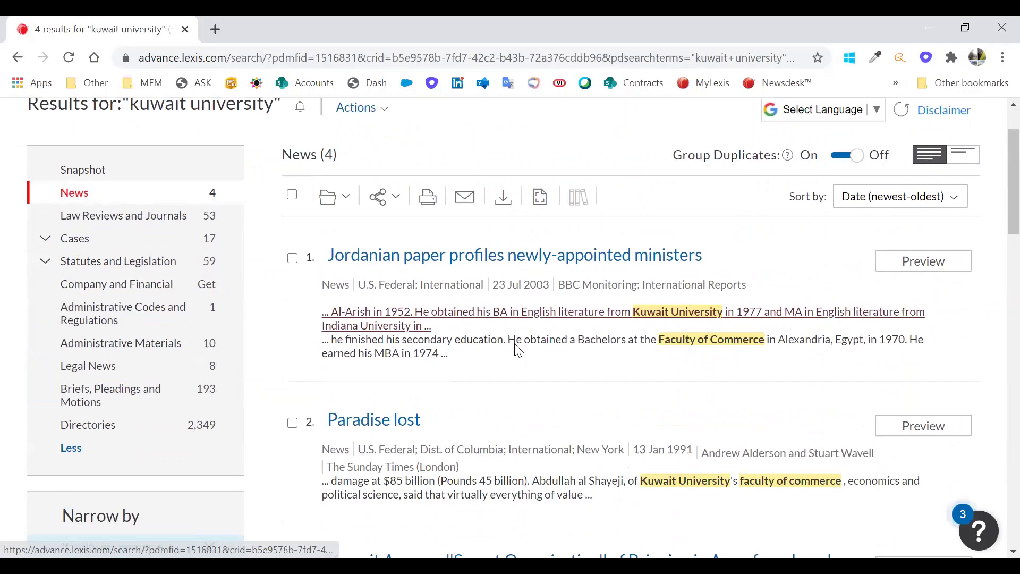
pyautogui.scroll(-3, 494, 374)
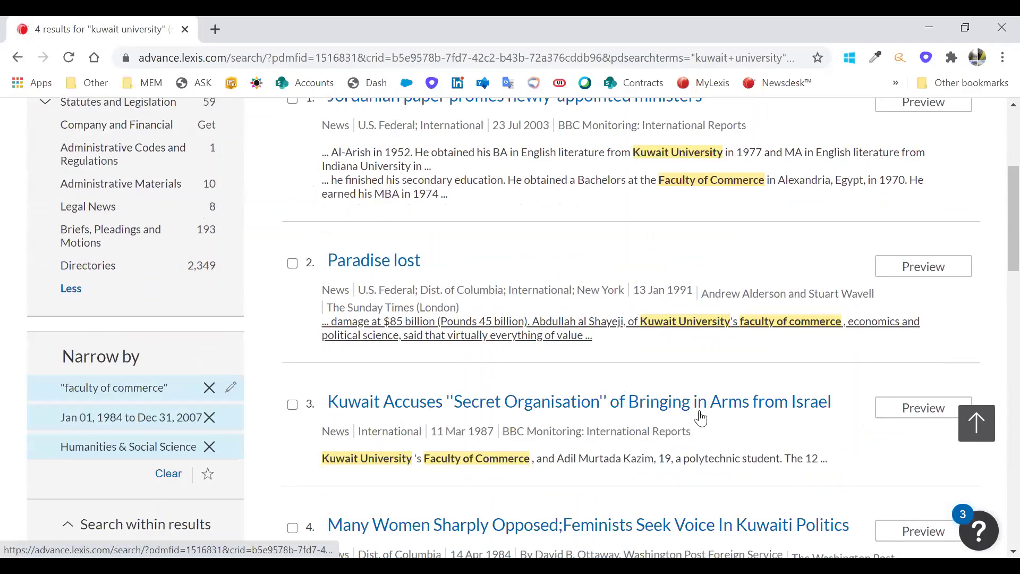
pyautogui.scroll(-1, 737, 375)
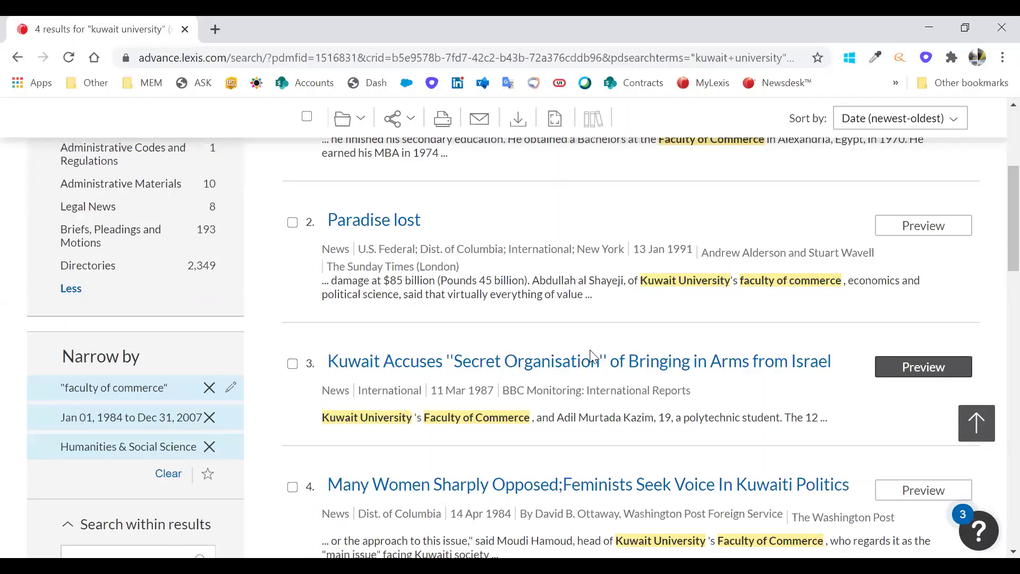
pyautogui.moveTo(491, 366)
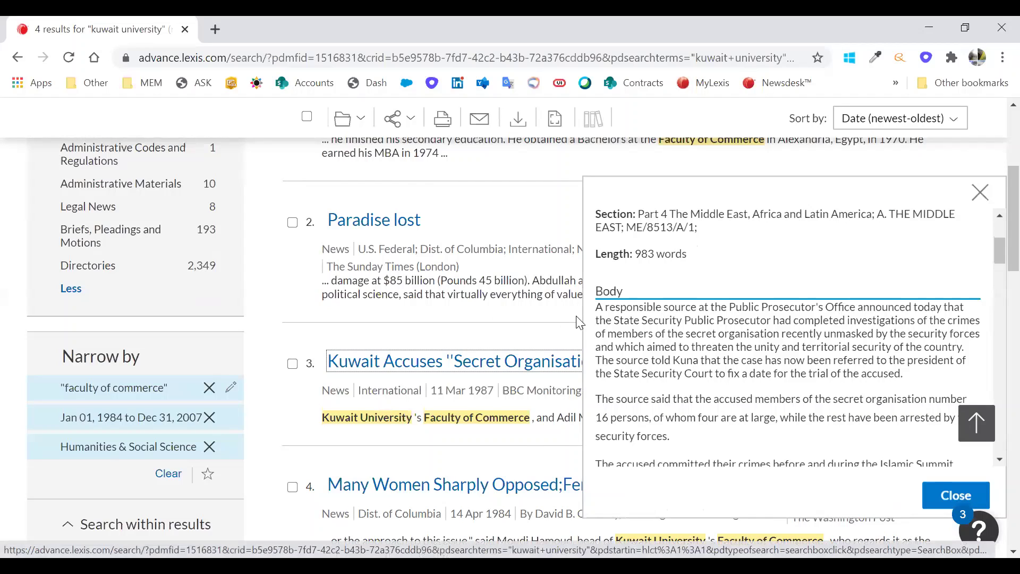
pyautogui.scroll(-1, 584, 286)
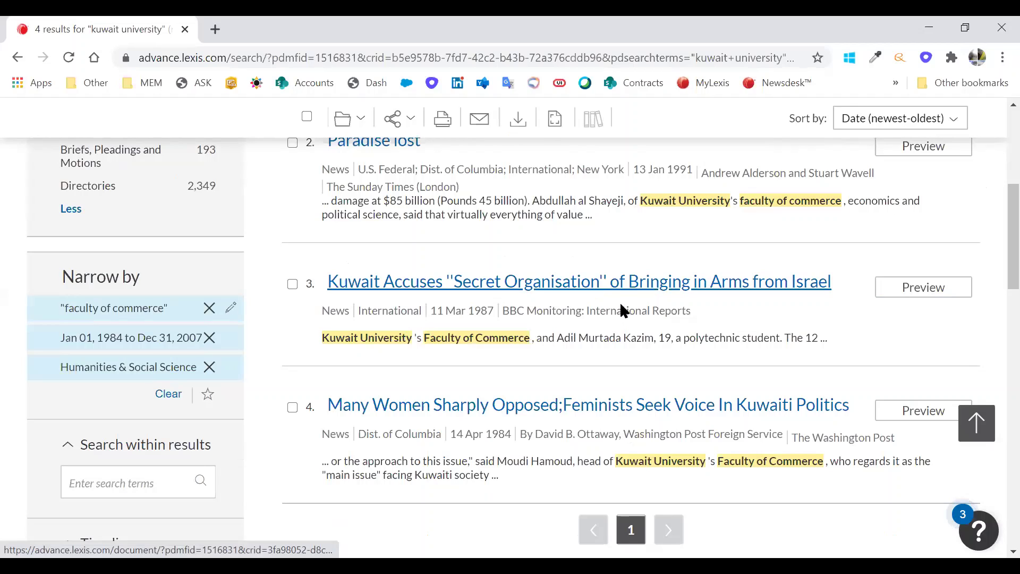
# - Open result 3, the 1987 BBC 'Secret Organisation' article, and scroll through its full text
pyautogui.click(551, 258)
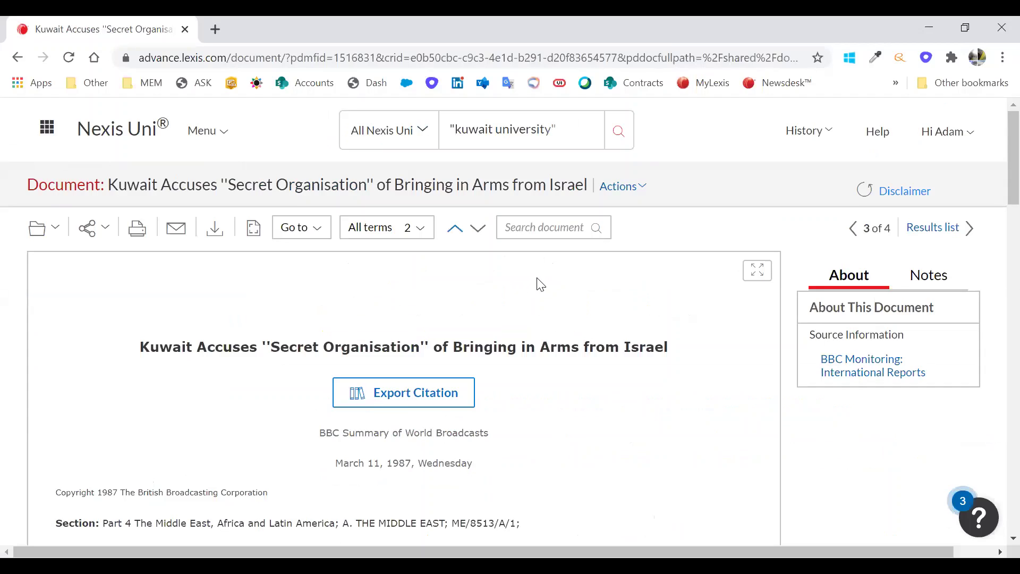
pyautogui.scroll(-5, 540, 272)
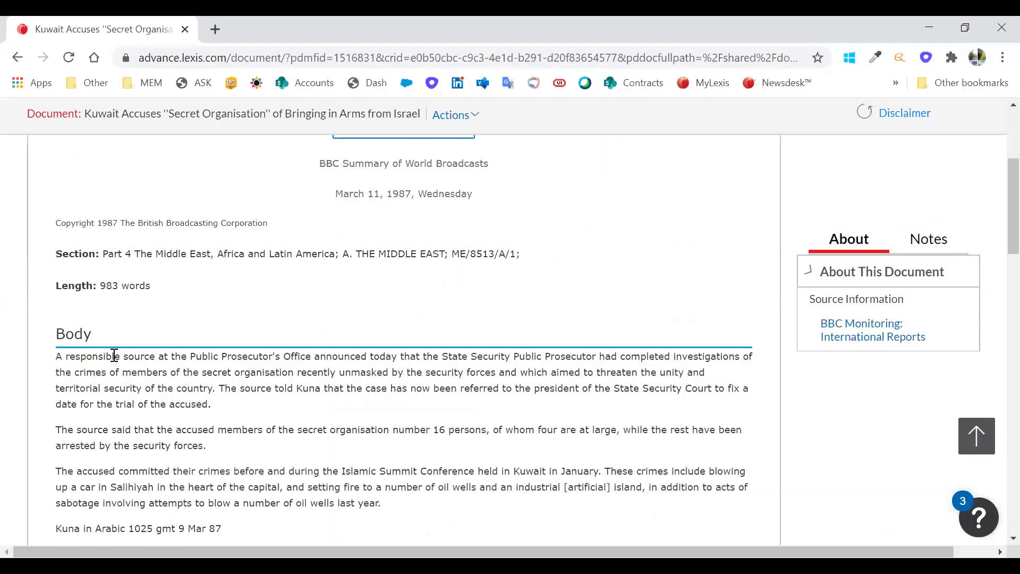
pyautogui.scroll(-5, 112, 361)
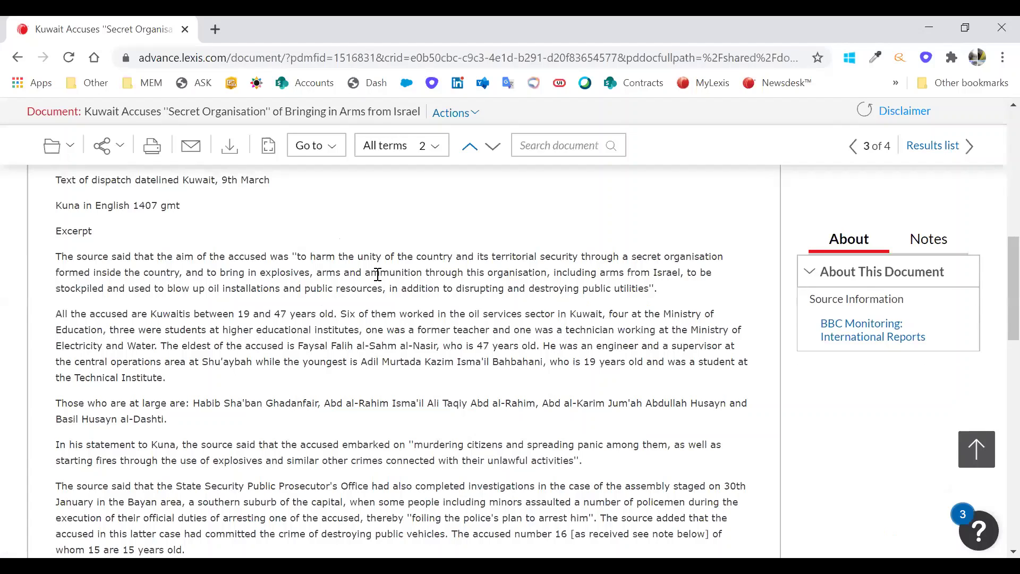
pyautogui.scroll(-8, 378, 274)
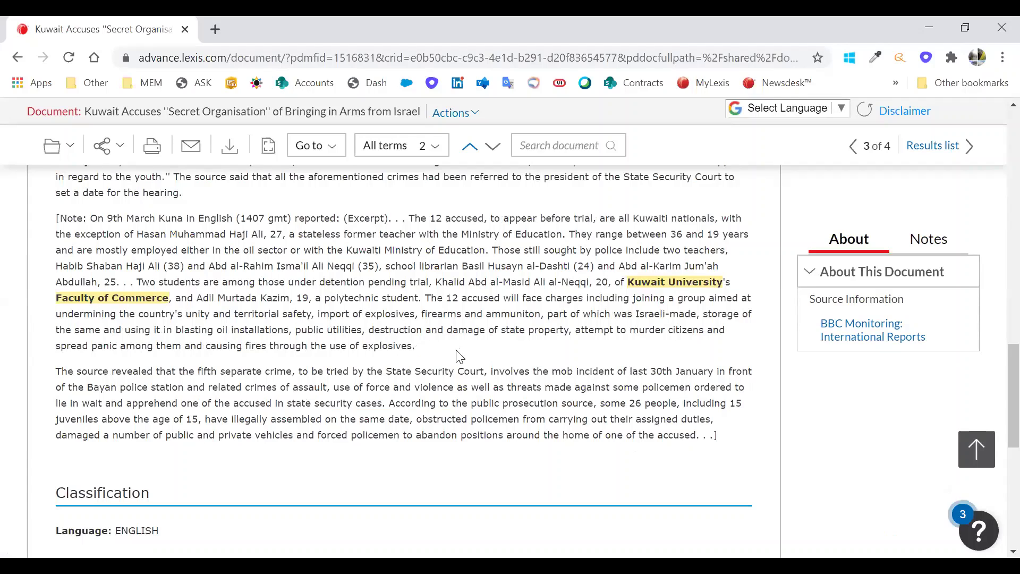
pyautogui.scroll(-3, 525, 340)
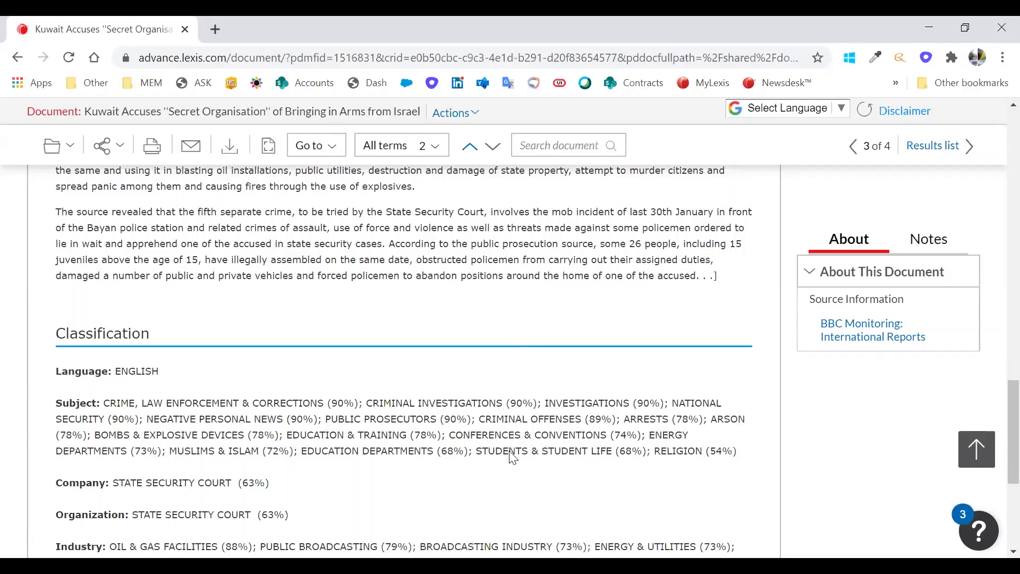
pyautogui.scroll(10, 460, 441)
pyautogui.scroll(-2, 489, 395)
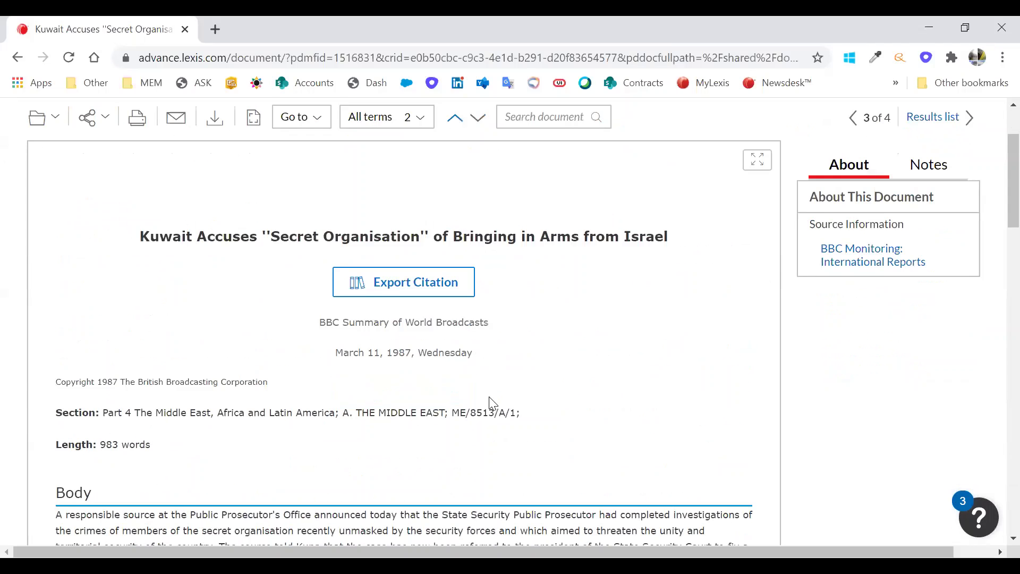
pyautogui.scroll(2, 490, 401)
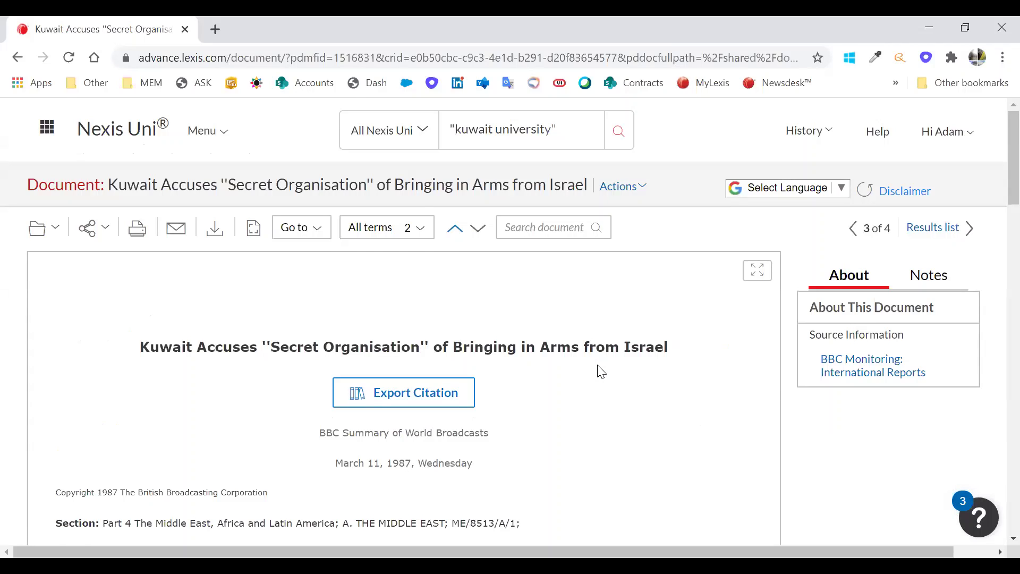
pyautogui.scroll(-2, 600, 371)
pyautogui.scroll(2, 383, 399)
pyautogui.click(383, 398)
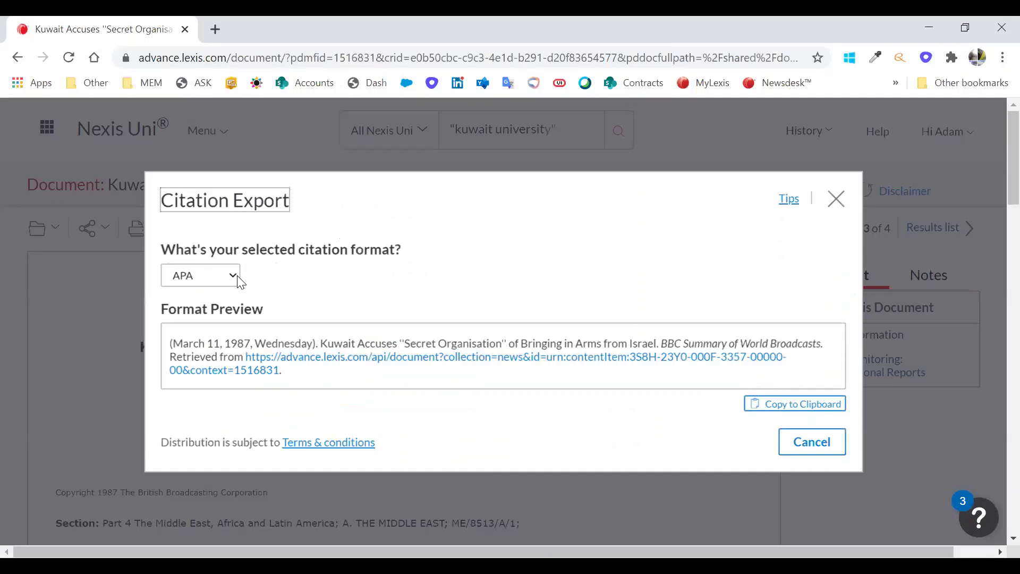
pyautogui.click(234, 277)
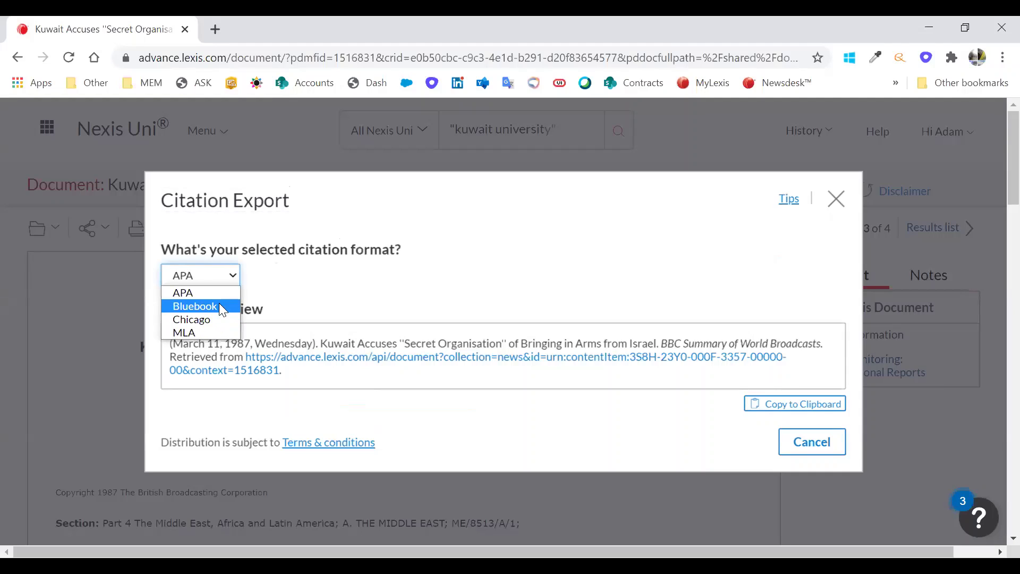
pyautogui.click(219, 304)
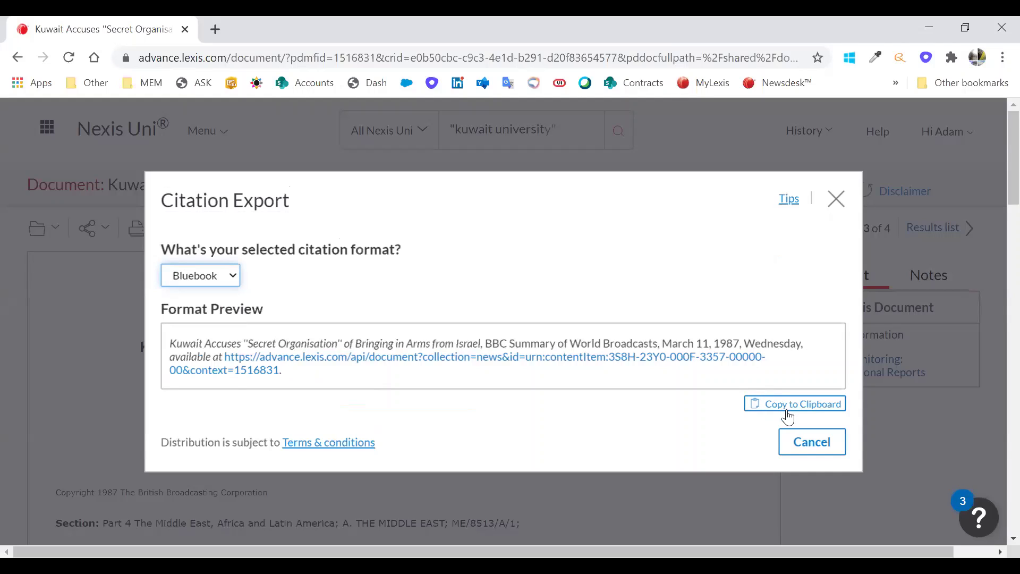
pyautogui.click(836, 200)
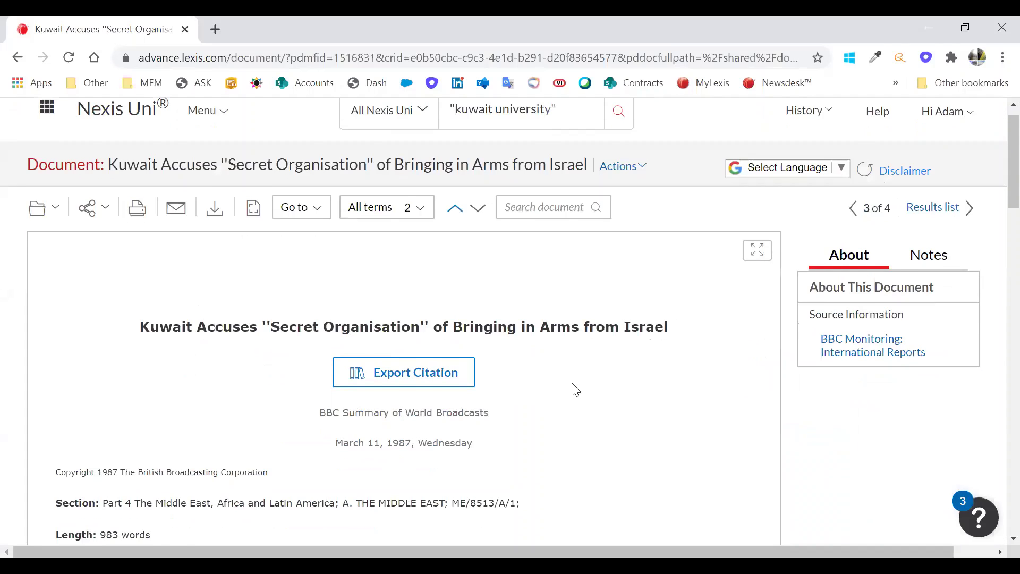
# - Attach the note 'Very useful for report' to the sentence about the arrests
pyautogui.scroll(-1, 574, 389)
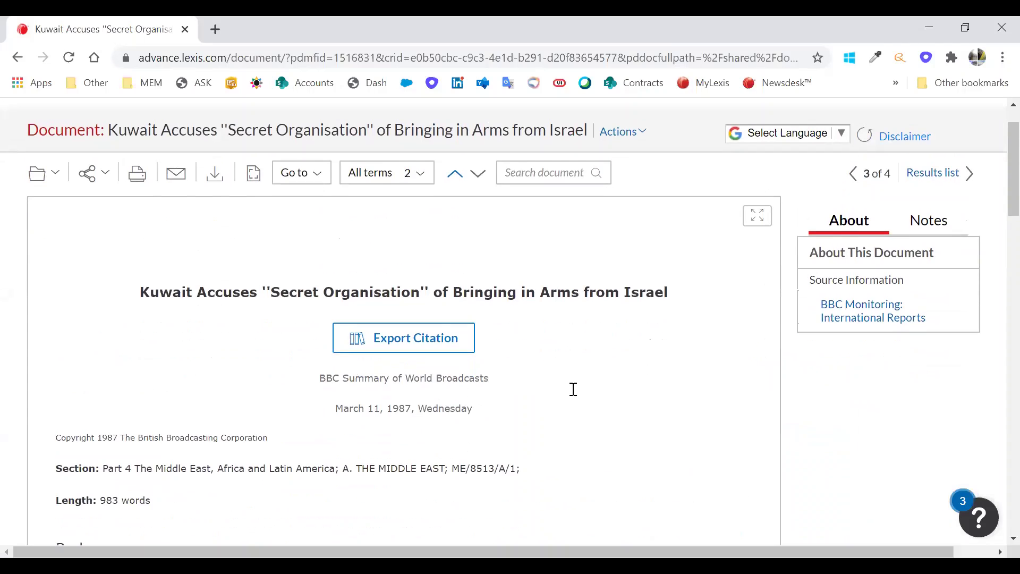
pyautogui.scroll(-5, 573, 389)
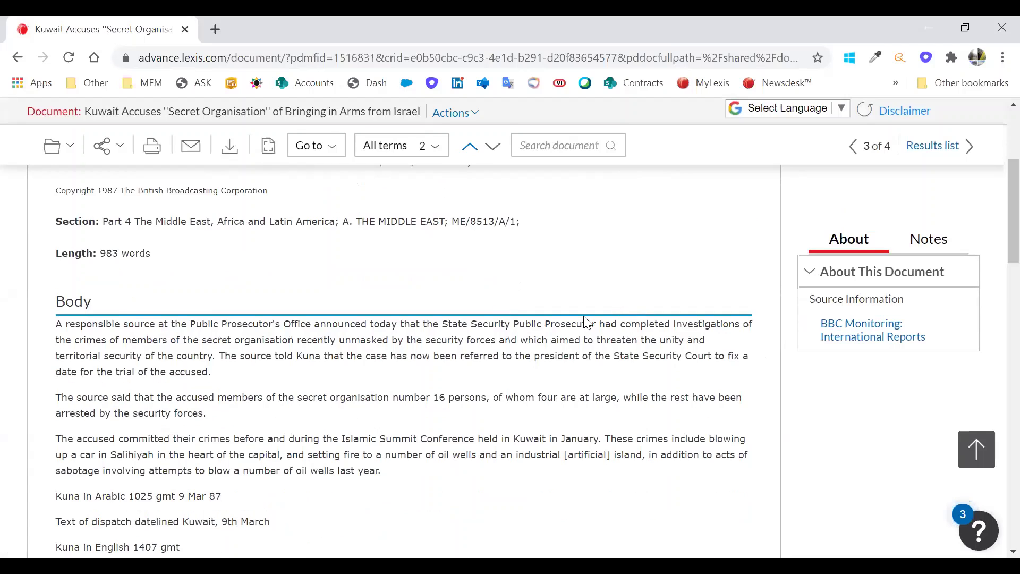
pyautogui.scroll(-2, 643, 307)
pyautogui.moveTo(640, 295)
pyautogui.mouseDown()
pyautogui.moveTo(644, 310)
pyautogui.moveTo(618, 336)
pyautogui.moveTo(616, 318)
pyautogui.mouseUp()
pyautogui.click(619, 292)
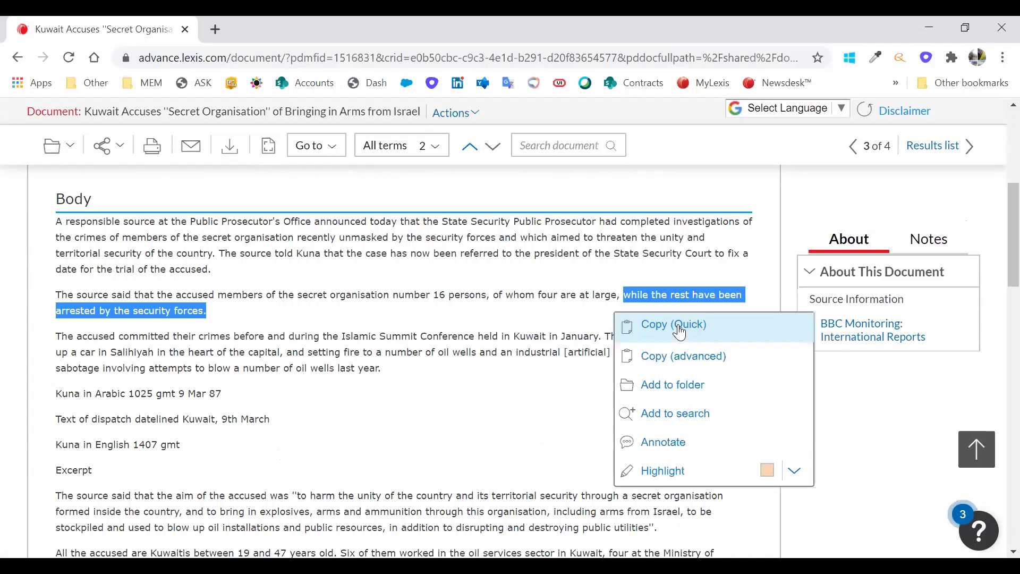
pyautogui.click(683, 442)
pyautogui.write('Very useful fo')
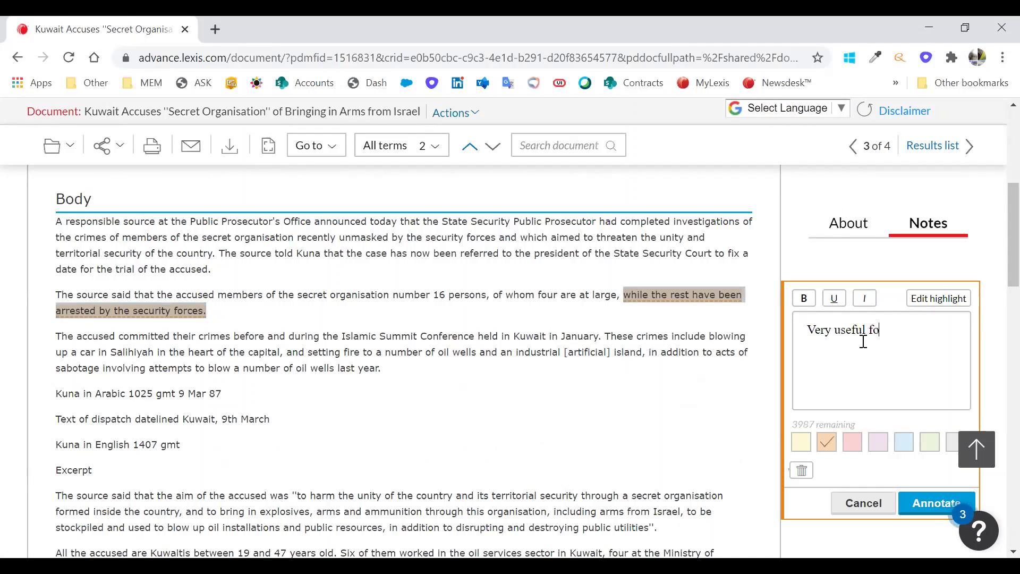
pyautogui.write('r report')
pyautogui.click(938, 501)
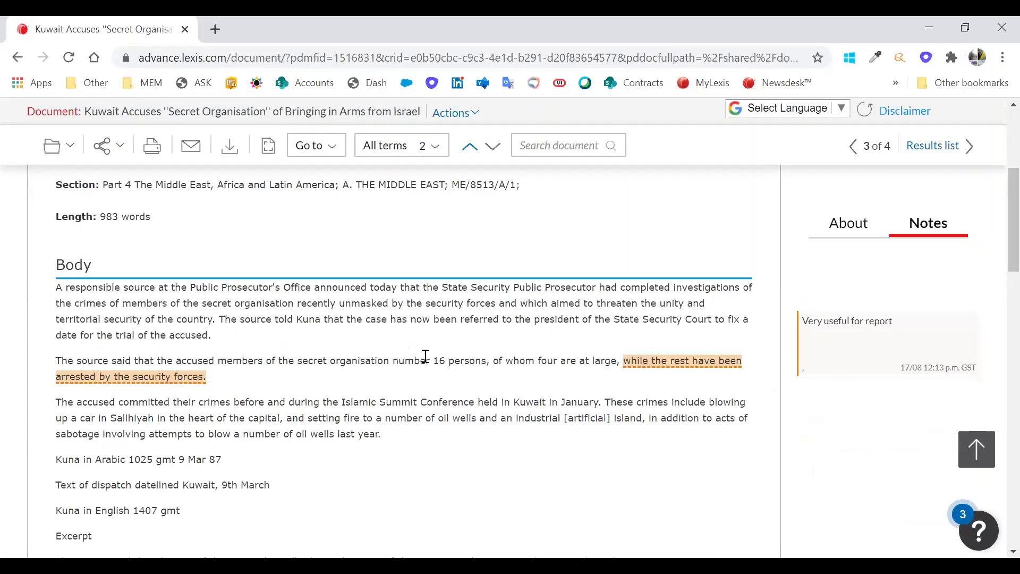
# - Highlight the words 'number 16 persons' using the Highlight colour choices
pyautogui.moveTo(394, 360); pyautogui.dragTo(485, 361)
pyautogui.click(667, 508)
pyautogui.scroll(2, 514, 341)
pyautogui.scroll(1, 474, 332)
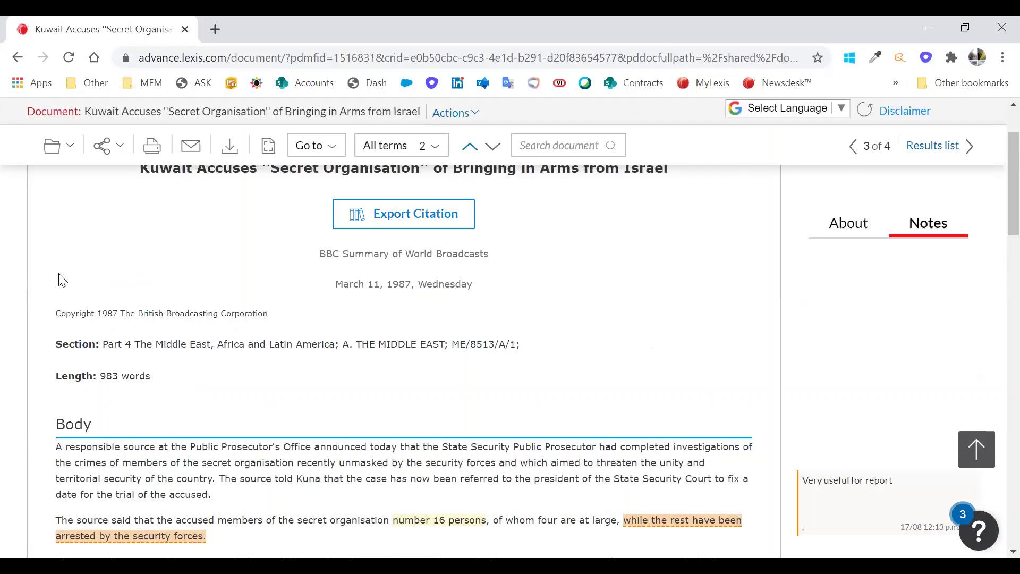
pyautogui.scroll(2, 43, 261)
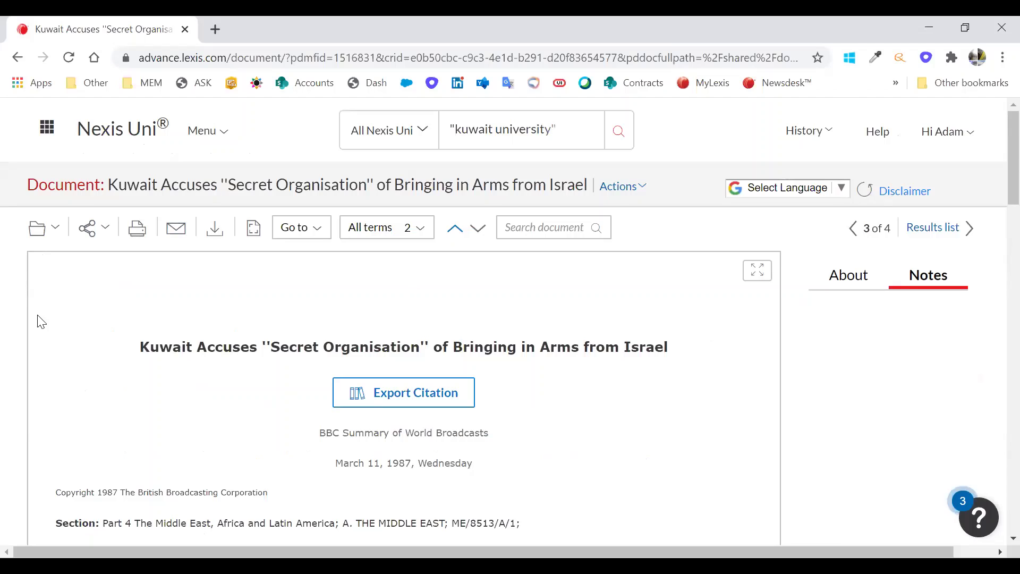
# - Save the article into the TEST folder and look back over the saved document
pyautogui.click(56, 230)
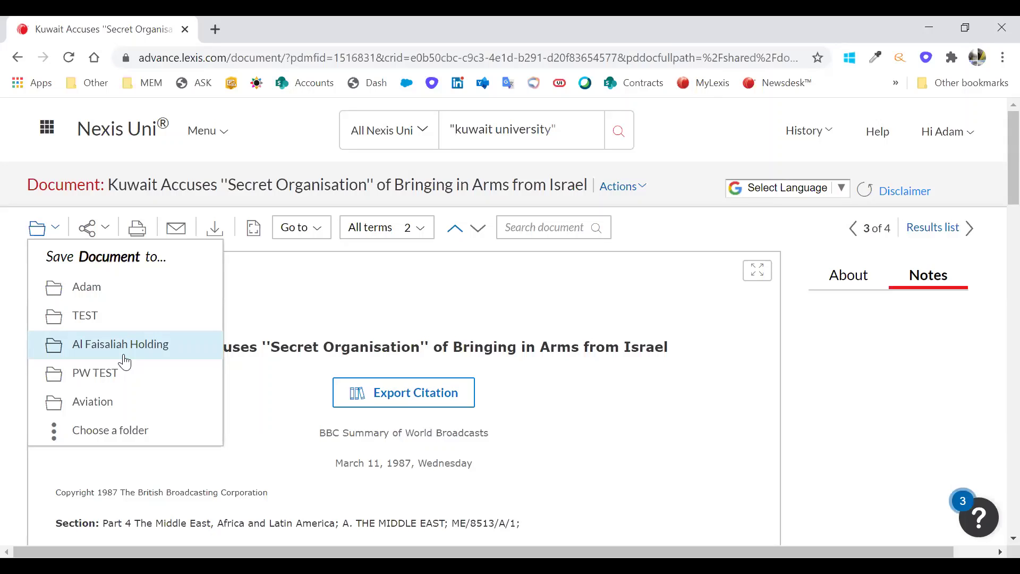
pyautogui.click(99, 327)
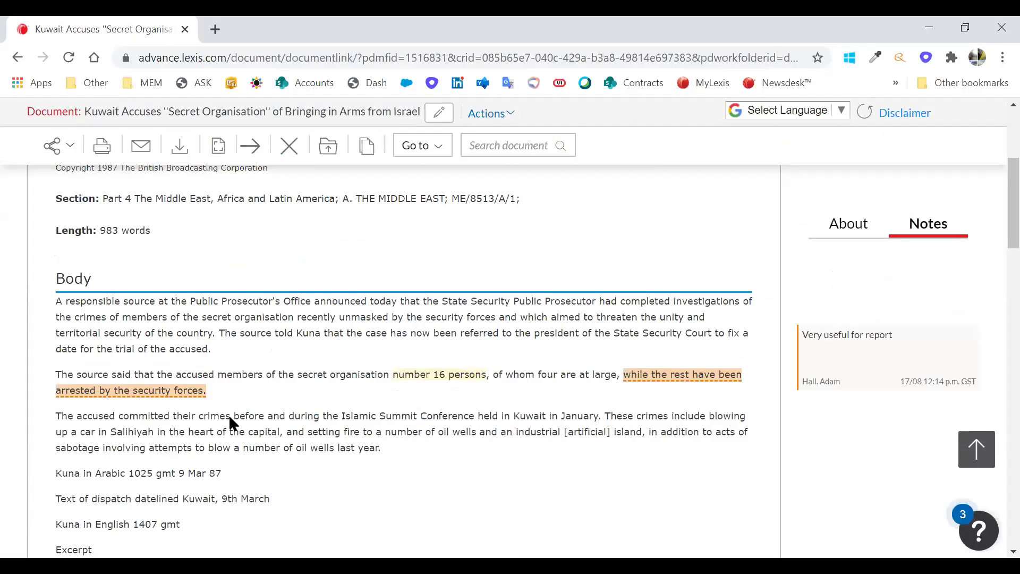
pyautogui.scroll(-10, 127, 339)
pyautogui.scroll(3, 128, 339)
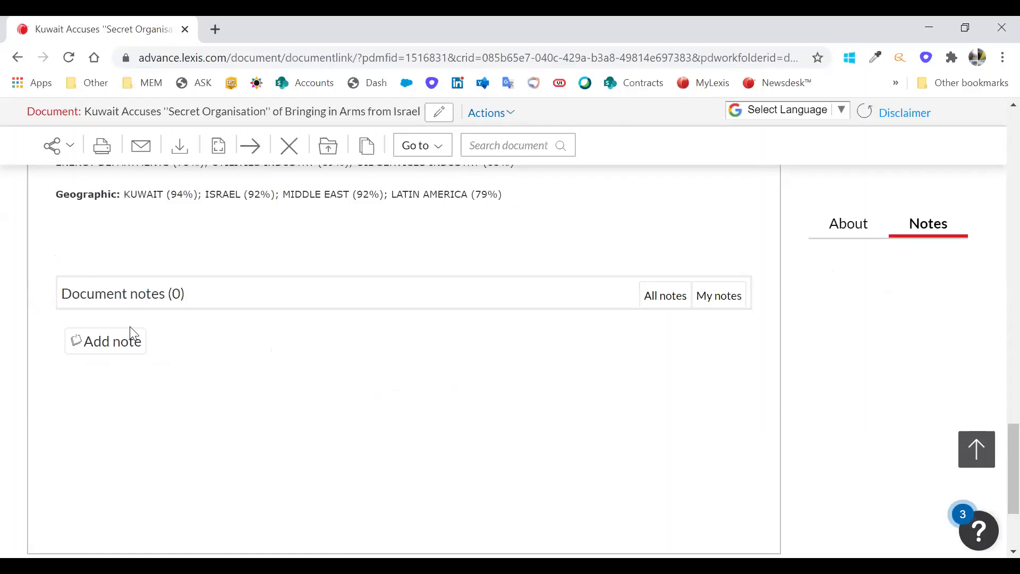
pyautogui.scroll(2, 332, 426)
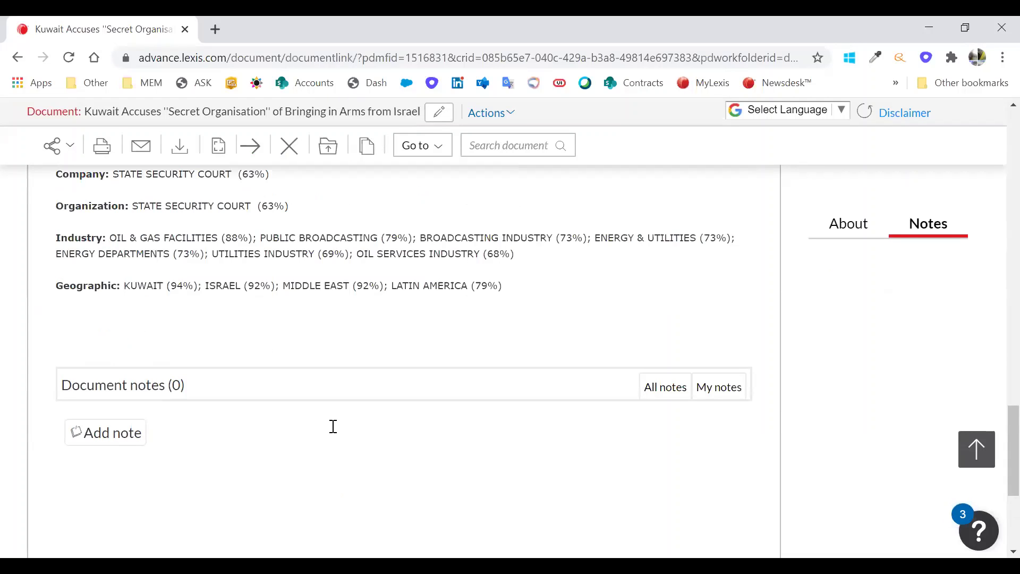
pyautogui.scroll(7, 443, 234)
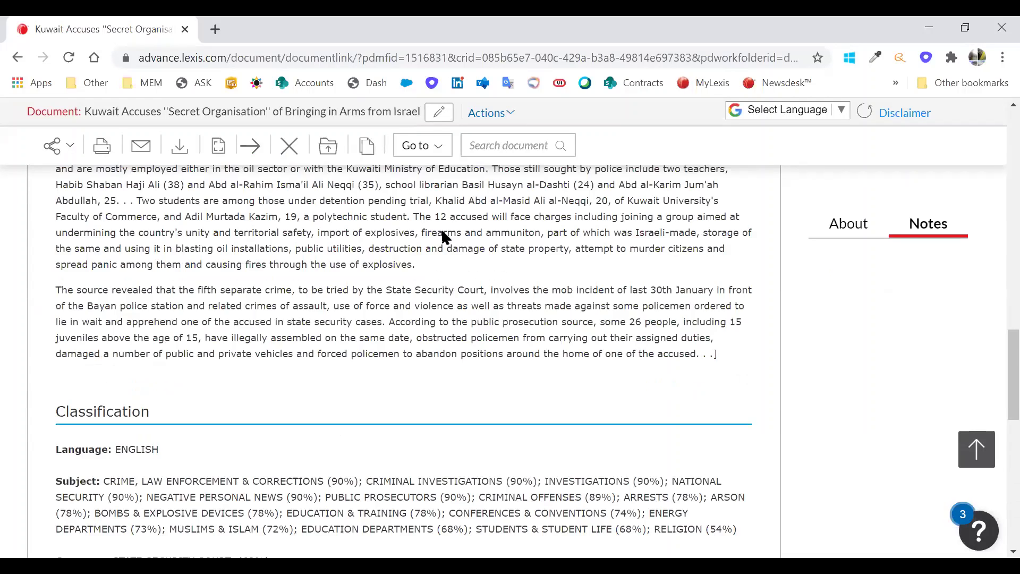
pyautogui.scroll(10, 362, 351)
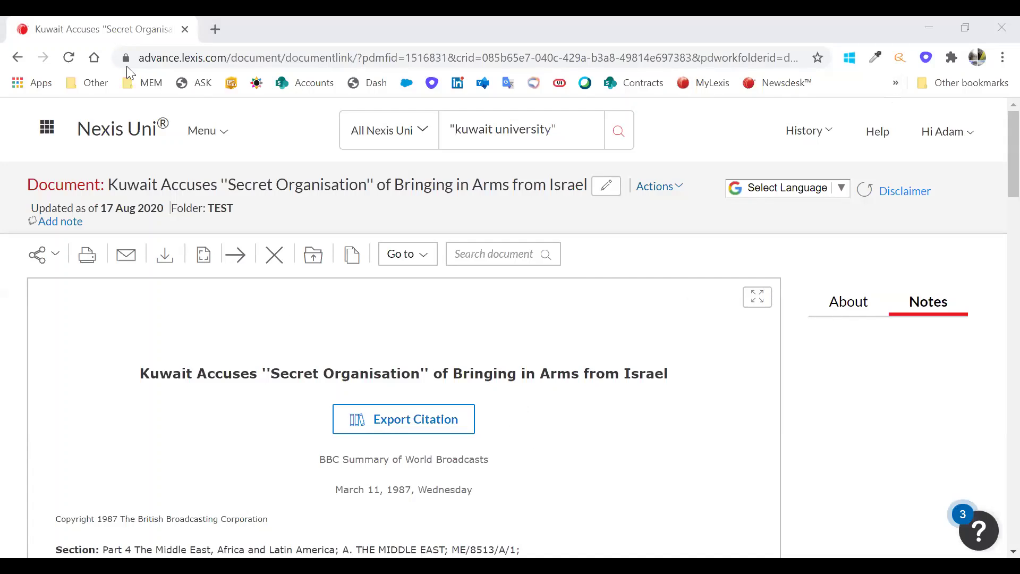
# - Return to the home page, review the All Nexis Uni Narrow-by filters, then close them
pyautogui.click(105, 135)
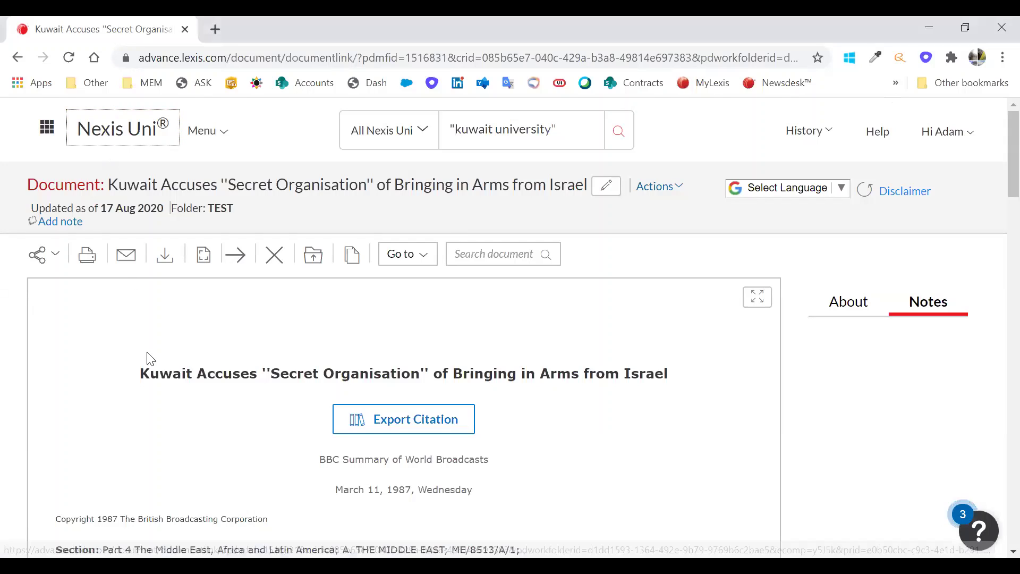
pyautogui.click(136, 140)
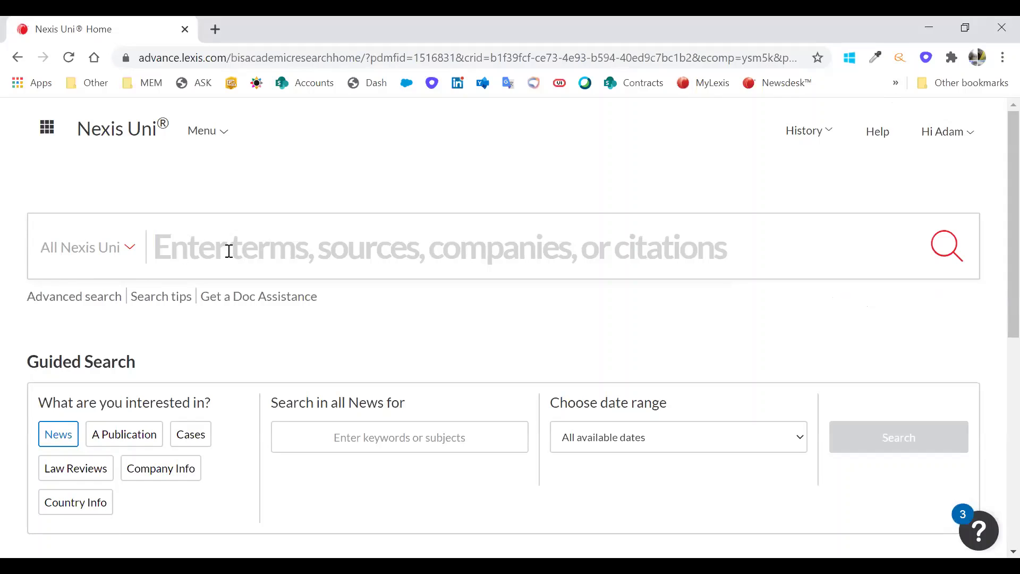
pyautogui.click(132, 247)
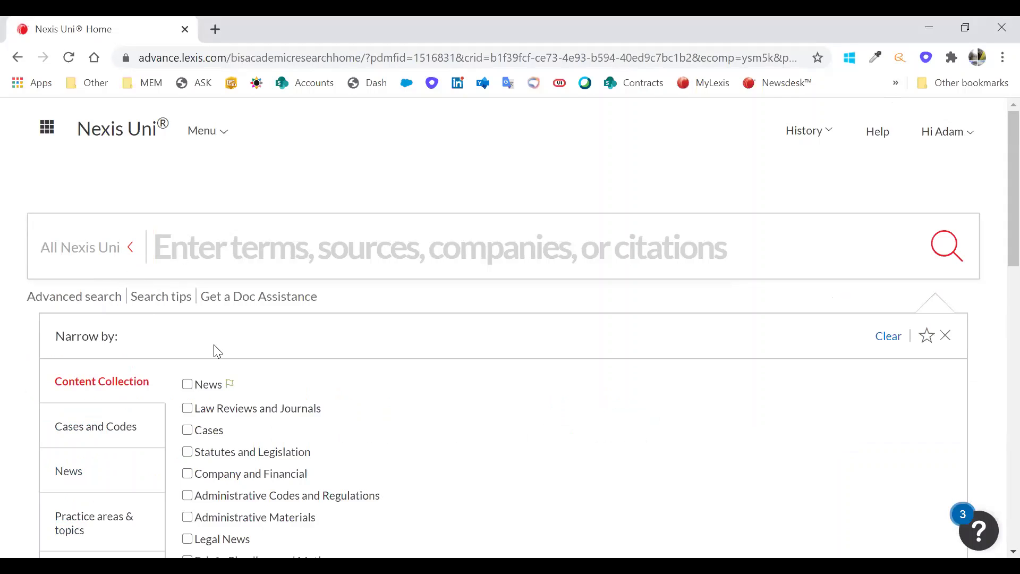
pyautogui.scroll(-2, 140, 354)
pyautogui.scroll(-2, 133, 340)
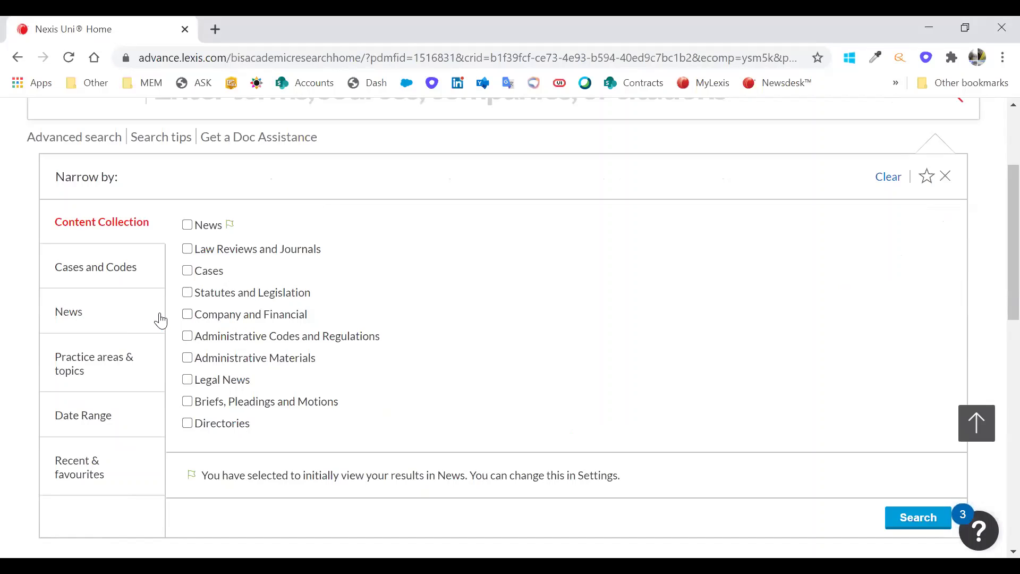
pyautogui.scroll(3, 212, 289)
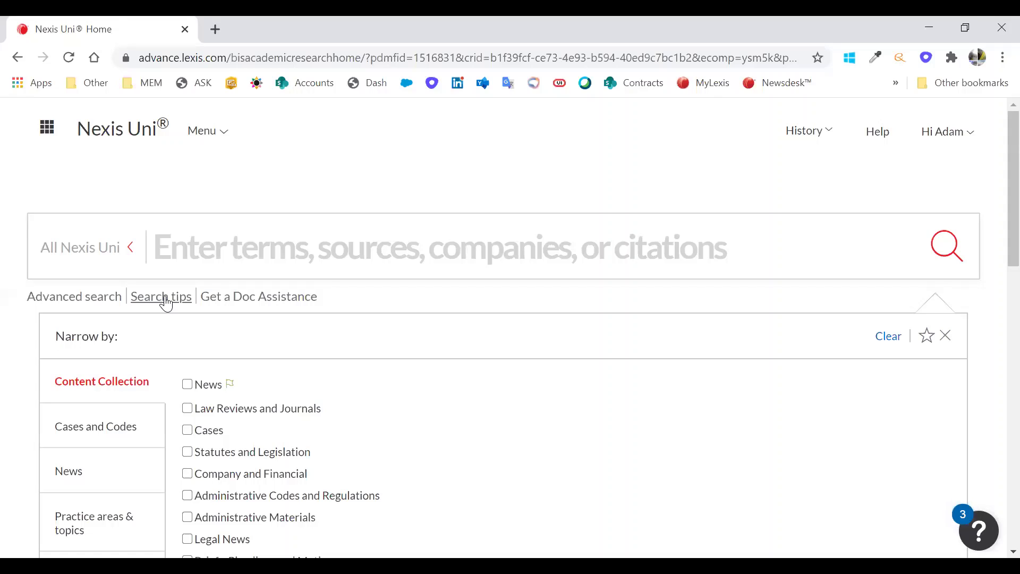
pyautogui.click(166, 297)
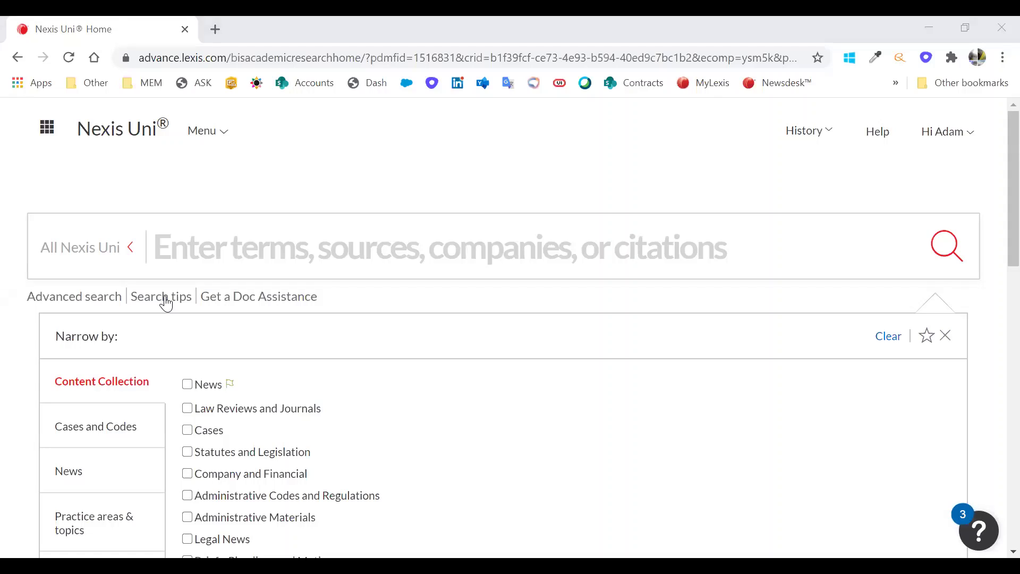
pyautogui.hotkey('alt', 'Tab')
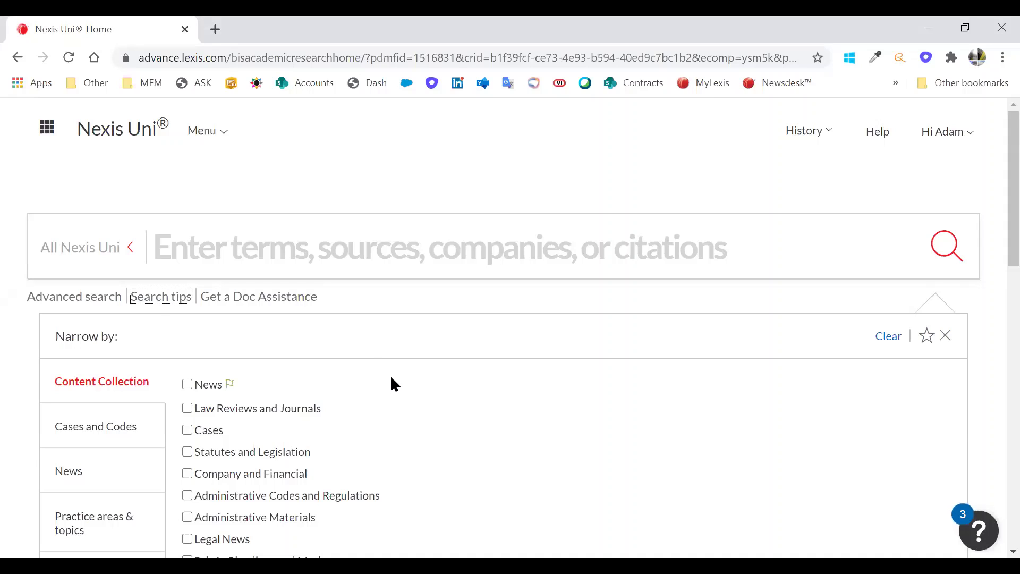
pyautogui.click(950, 338)
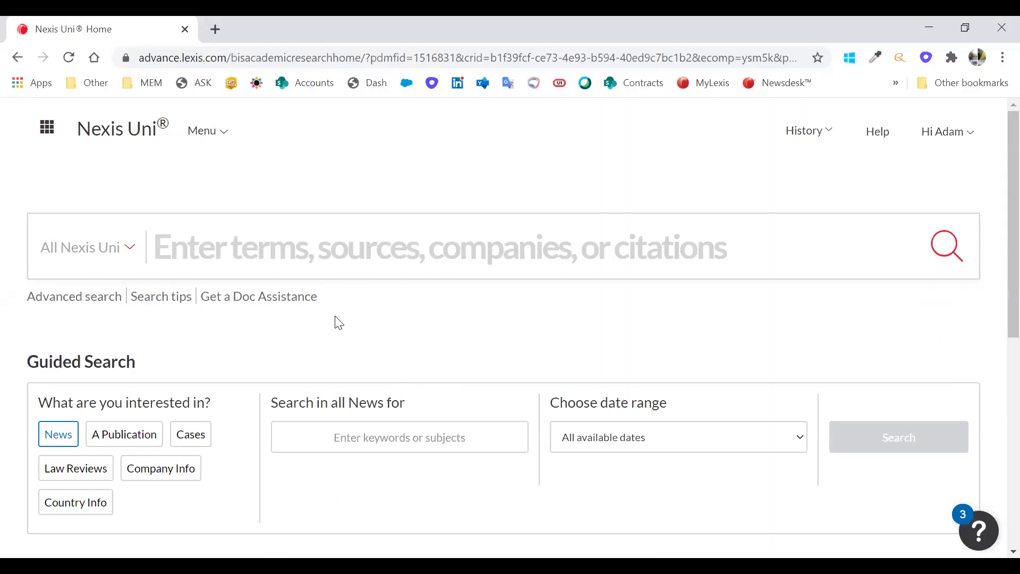
# - Look over the guided news search and COVID-19 Quick Searches, then open Advanced Search
pyautogui.scroll(-3, 371, 356)
pyautogui.click(350, 280)
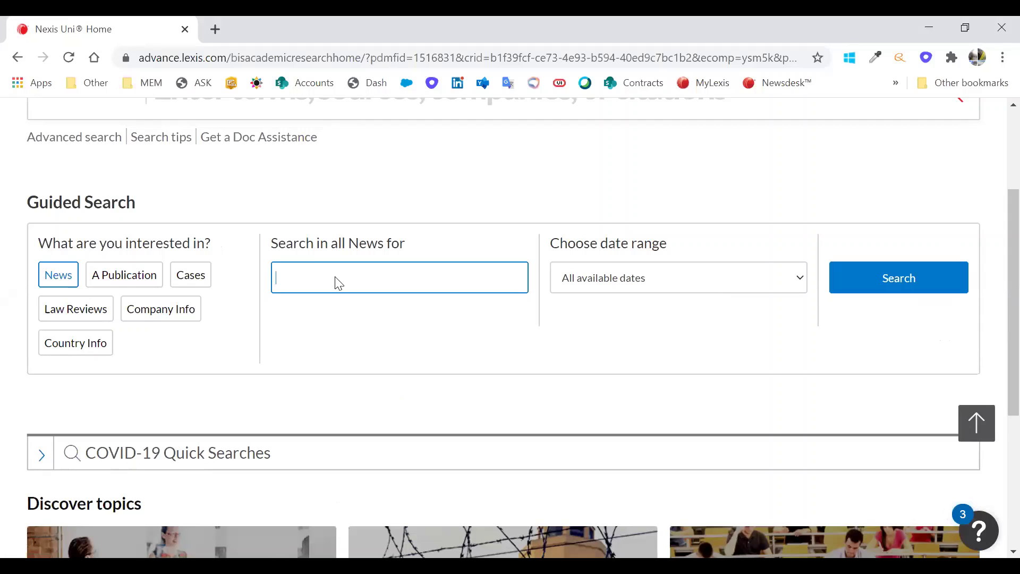
pyautogui.scroll(-4, 294, 361)
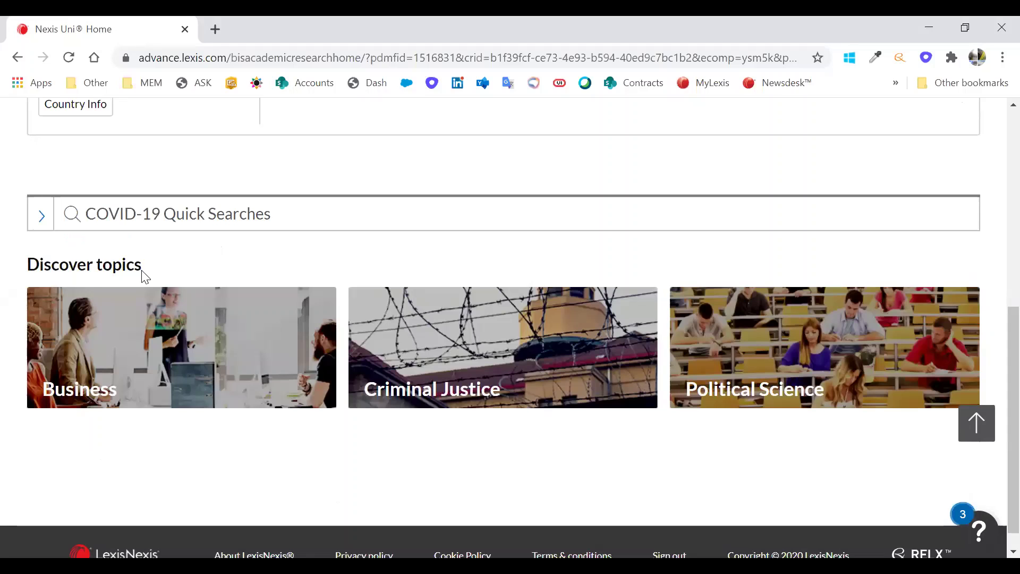
pyautogui.click(170, 214)
pyautogui.scroll(-1, 208, 372)
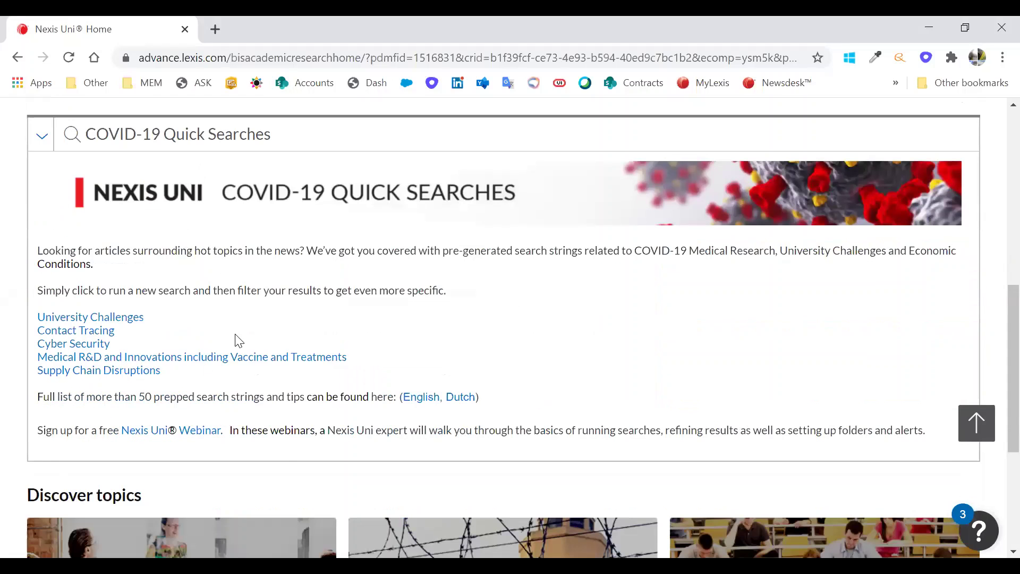
pyautogui.click(41, 136)
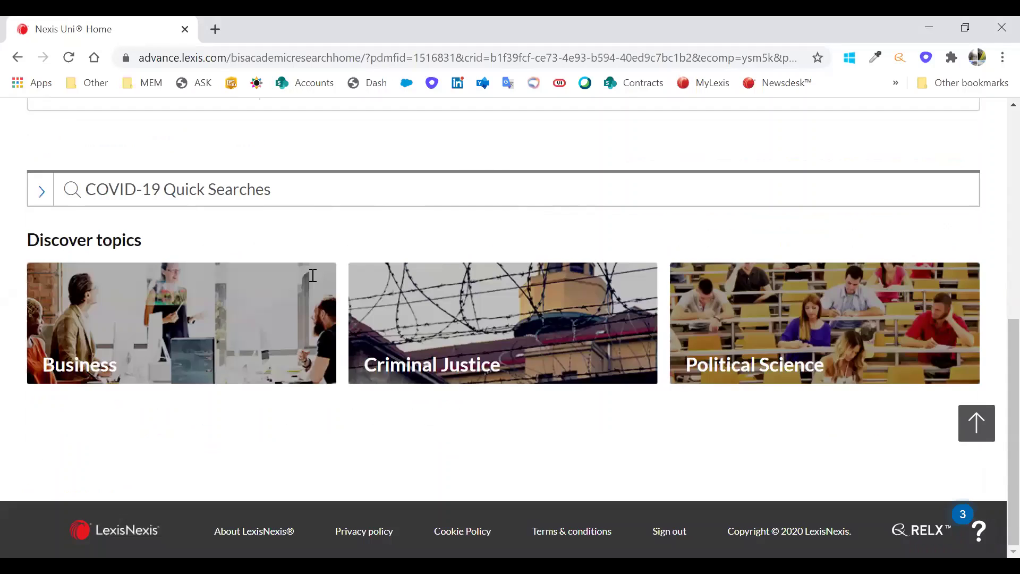
pyautogui.scroll(8, 318, 287)
pyautogui.click(120, 298)
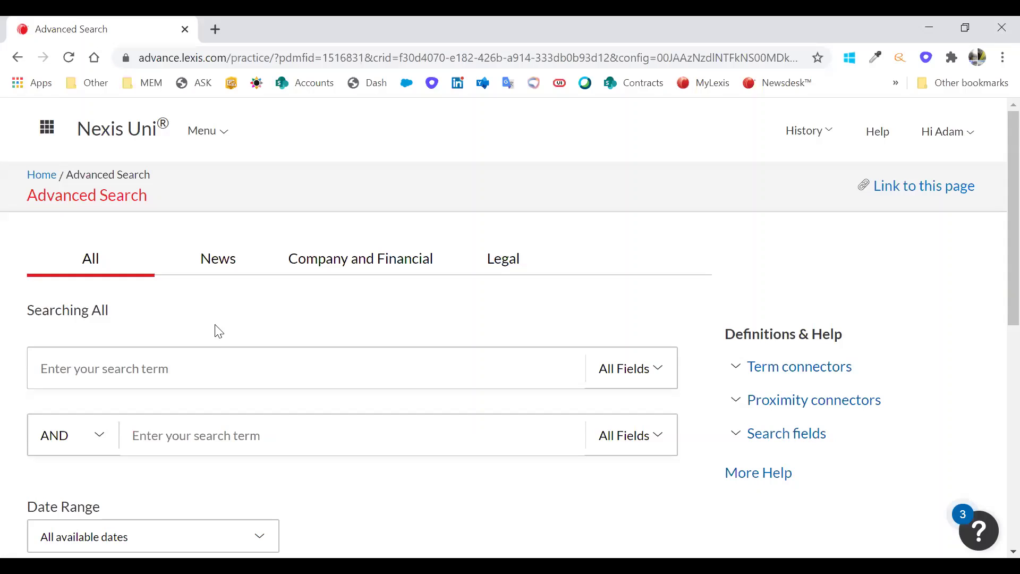
# - Look over the Advanced Search term box and its term connector choices
pyautogui.scroll(-1, 197, 321)
pyautogui.scroll(1, 200, 324)
pyautogui.click(213, 359)
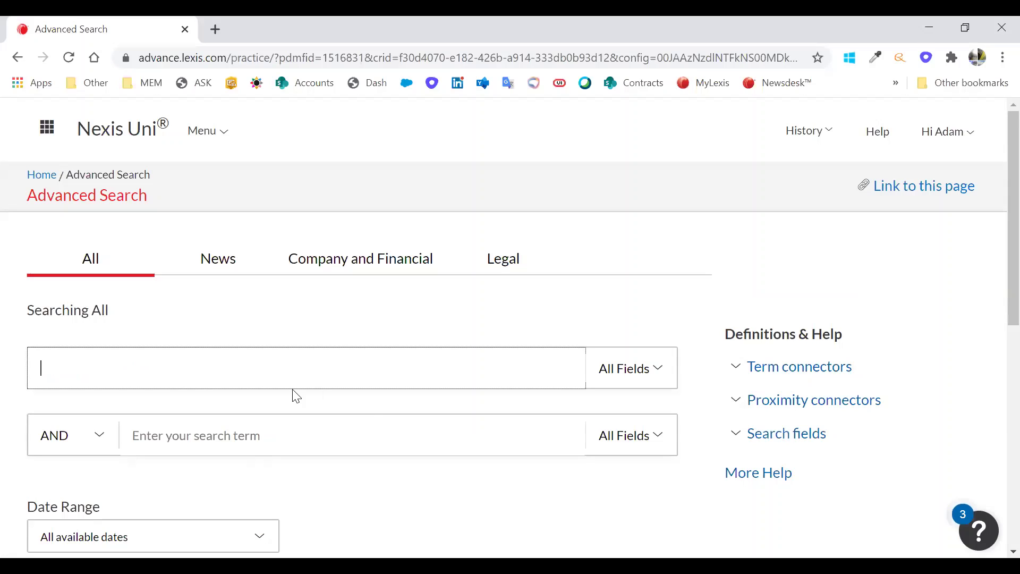
pyautogui.scroll(-1, 160, 356)
pyautogui.click(101, 360)
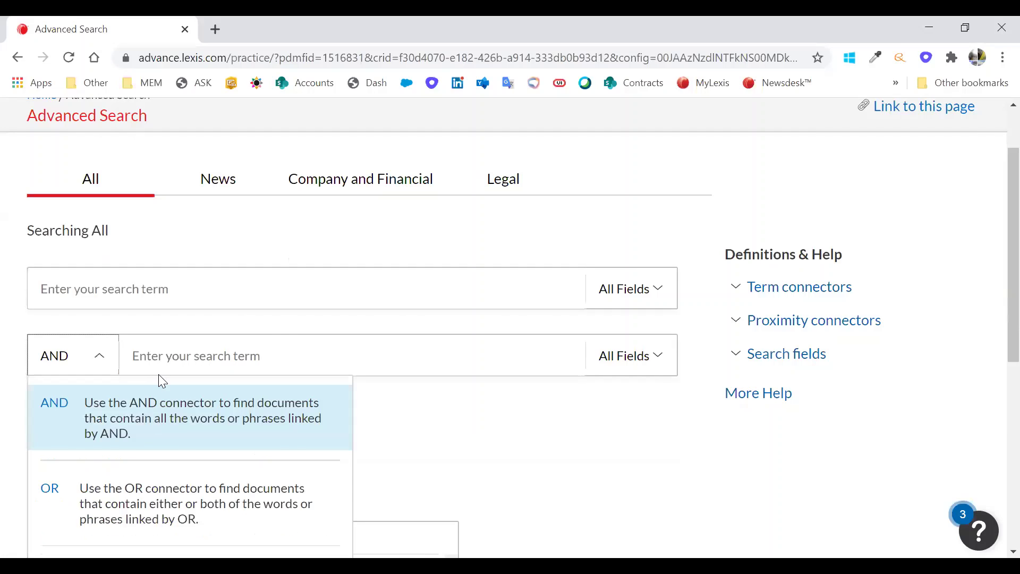
pyautogui.scroll(-2, 158, 374)
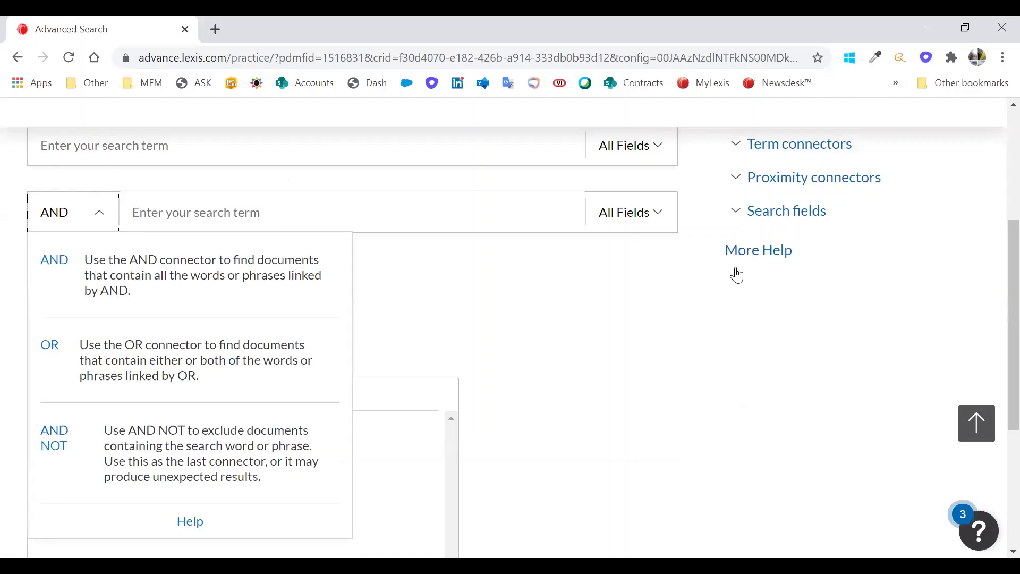
pyautogui.scroll(1, 736, 275)
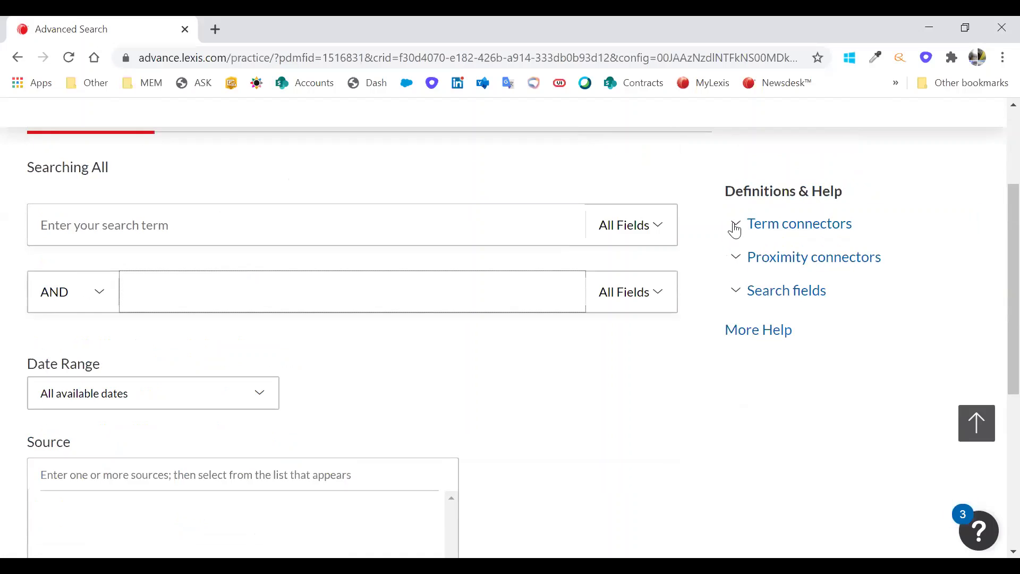
# - Show the term connector definitions, then hide them again
pyautogui.click(736, 227)
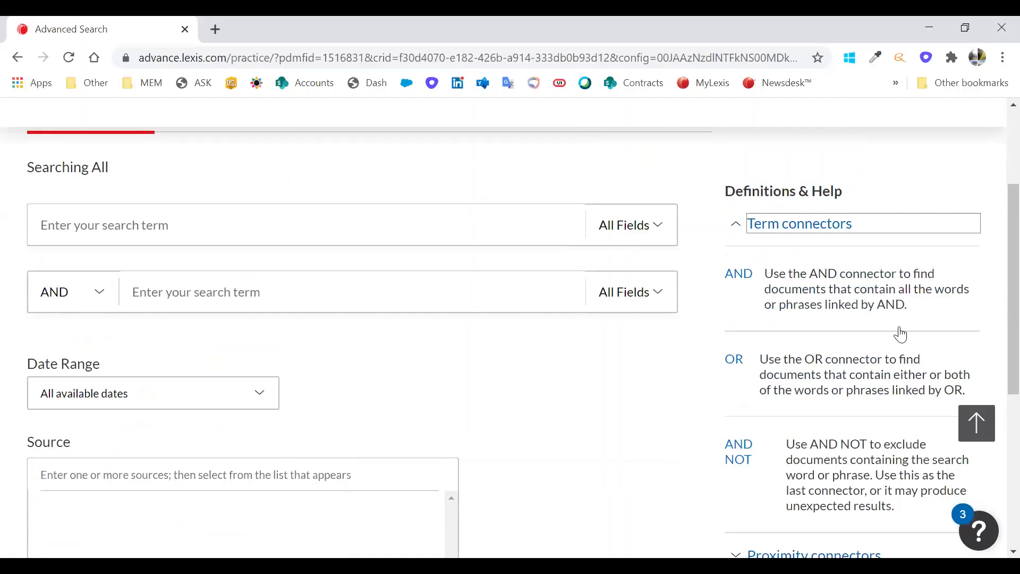
pyautogui.scroll(-3, 846, 348)
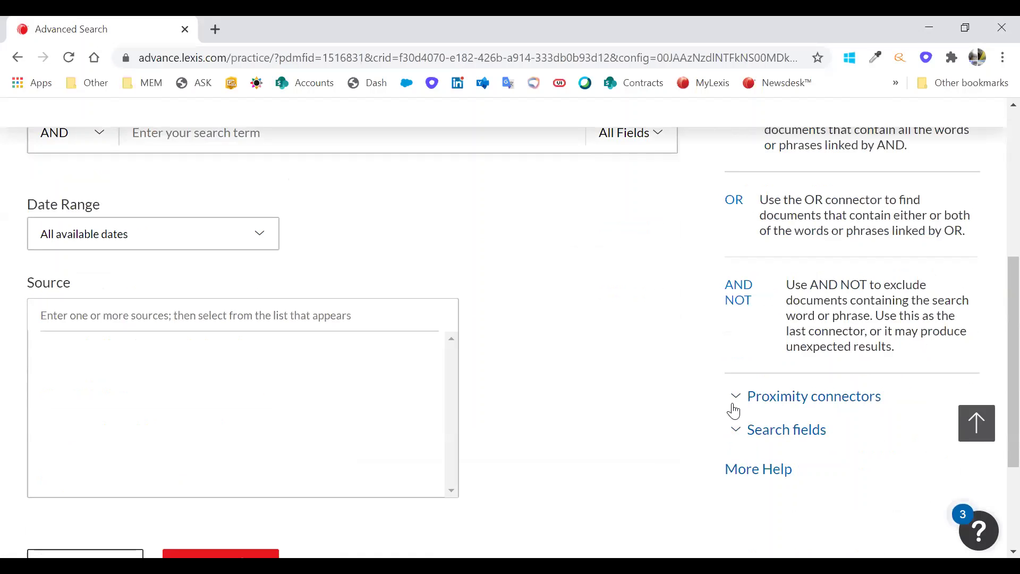
pyautogui.scroll(3, 733, 409)
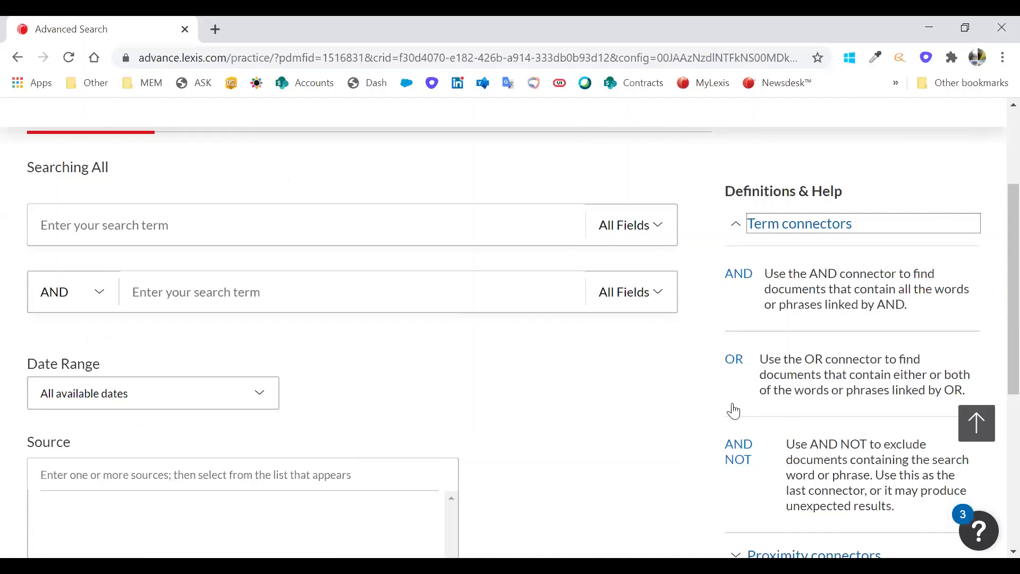
pyautogui.click(735, 226)
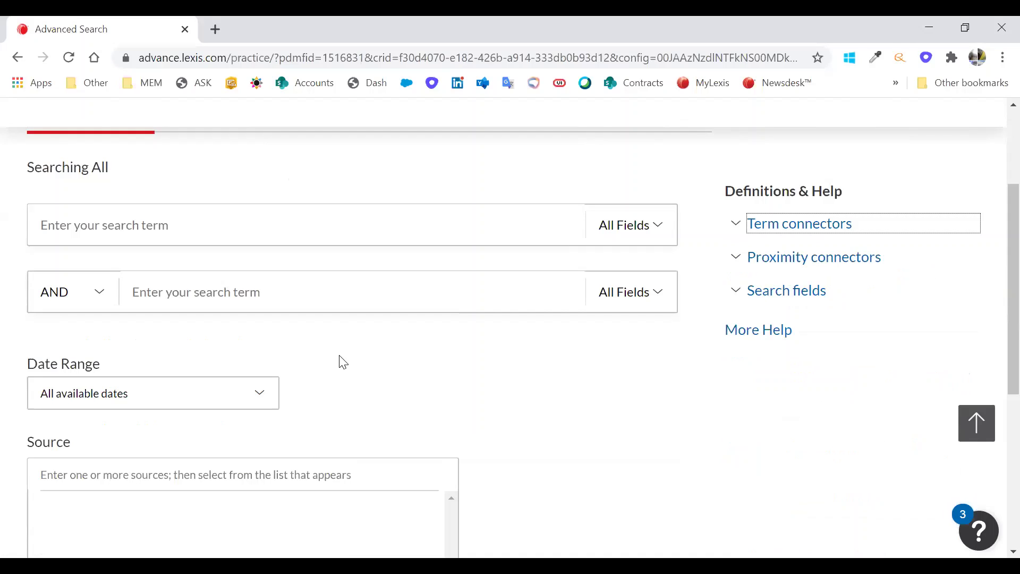
# - Try the source limiter field, then go back to the Nexis Uni home page
pyautogui.scroll(-1, 343, 362)
pyautogui.scroll(-2, 276, 305)
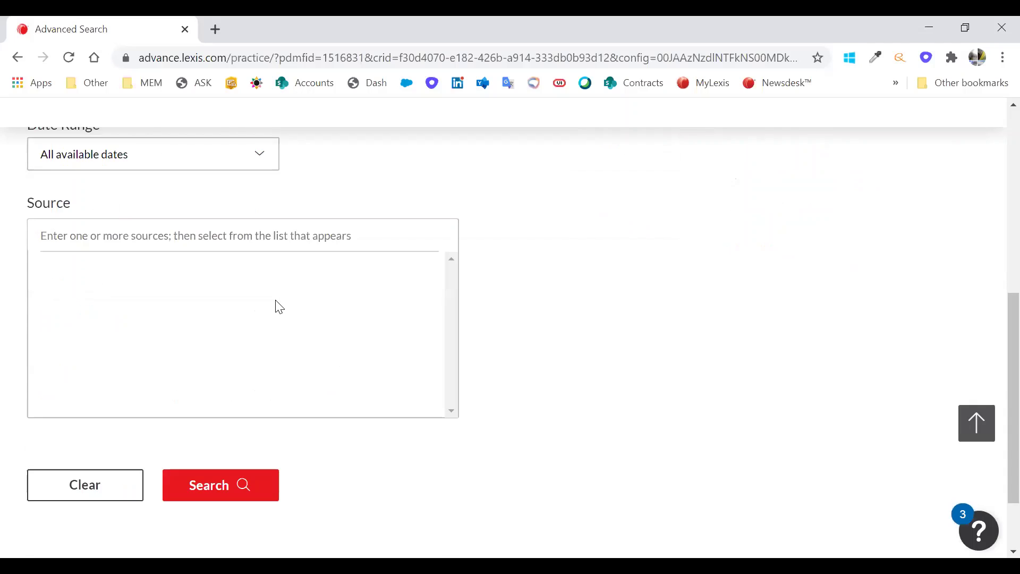
pyautogui.click(204, 244)
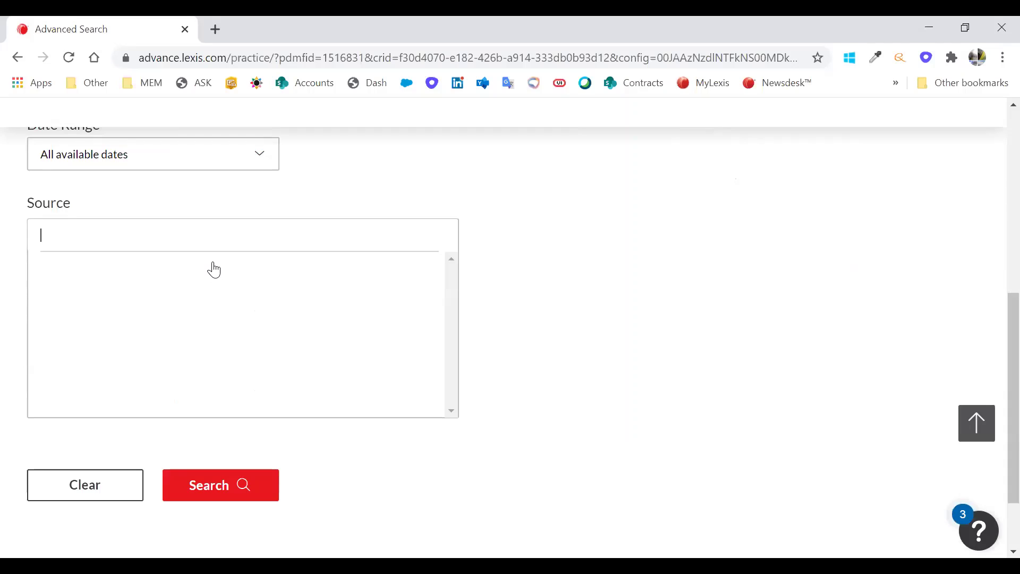
pyautogui.scroll(5, 255, 276)
pyautogui.click(274, 263)
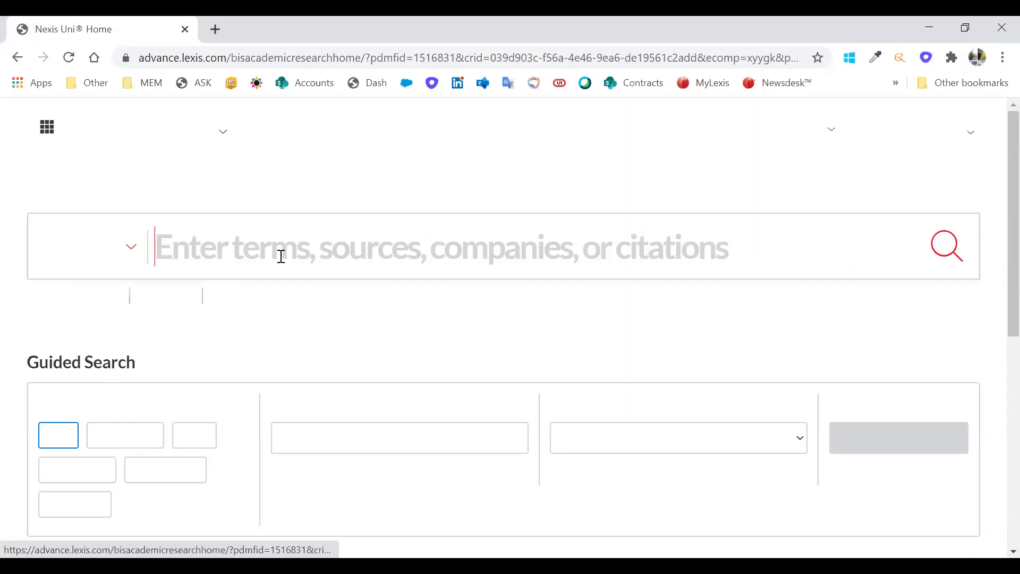
# - Add The Lancet as a source filter and search for 'diabetes', which finds no documents
pyautogui.write('lanc')
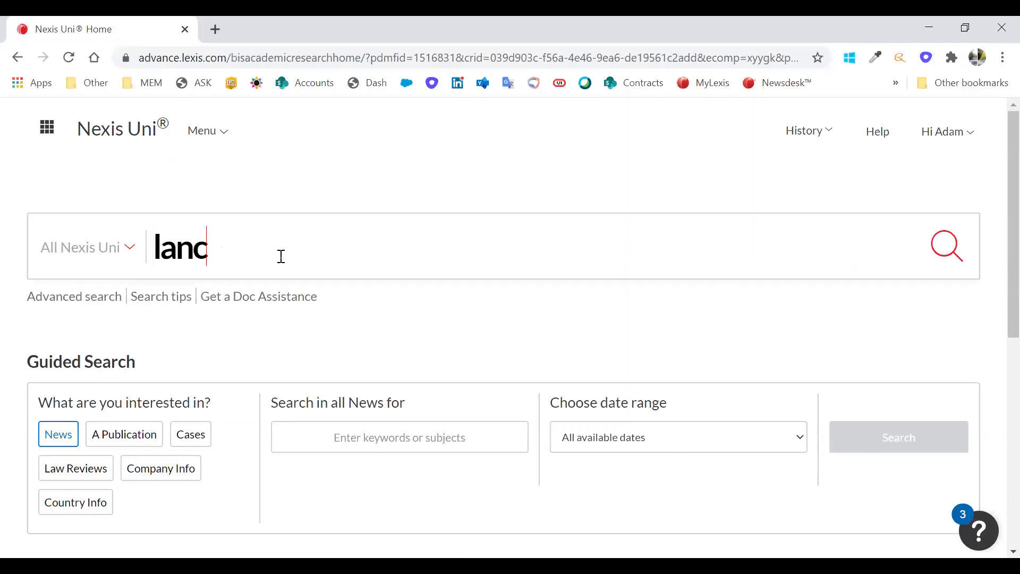
pyautogui.write('et')
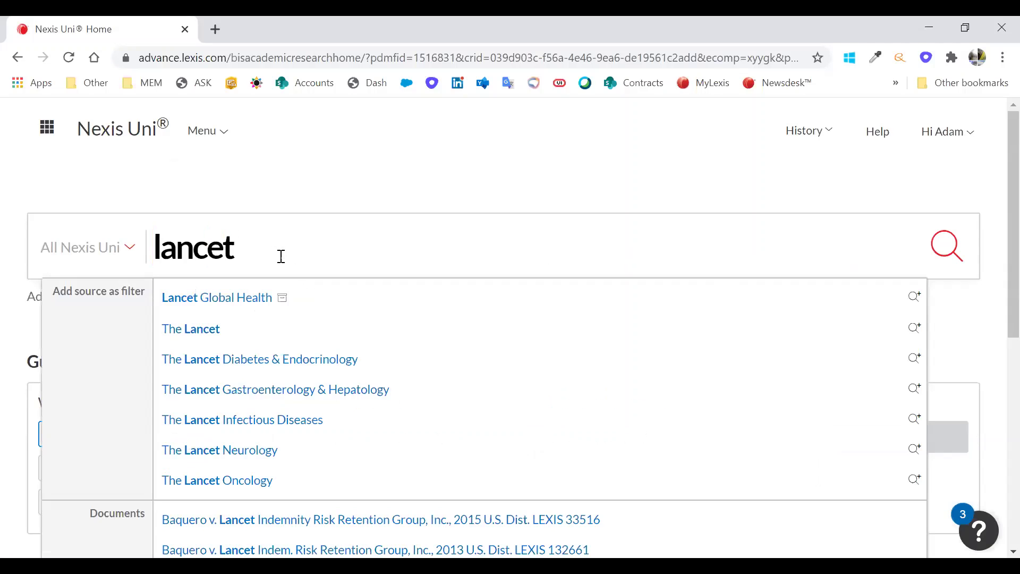
pyautogui.click(199, 333)
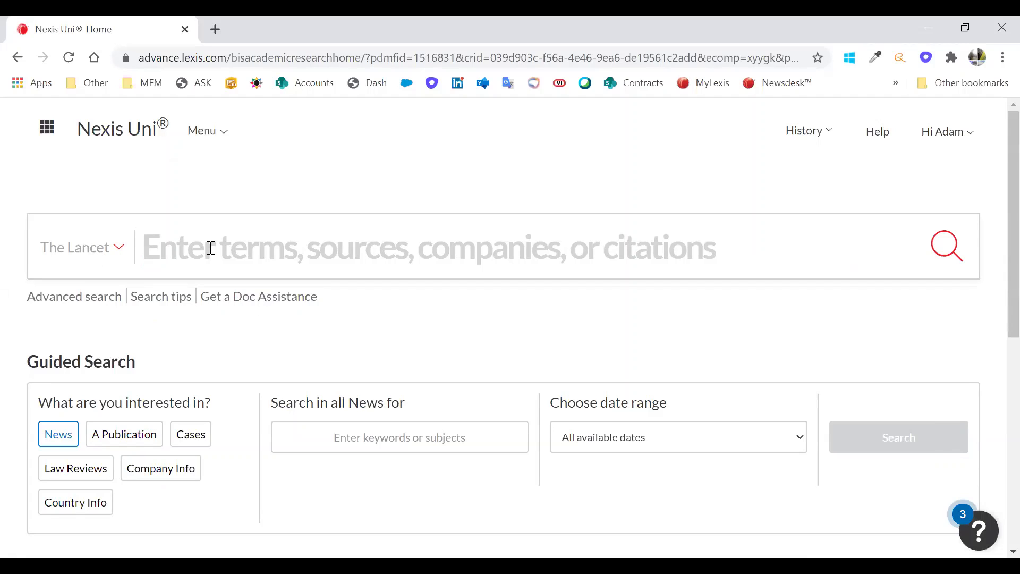
pyautogui.write('dia')
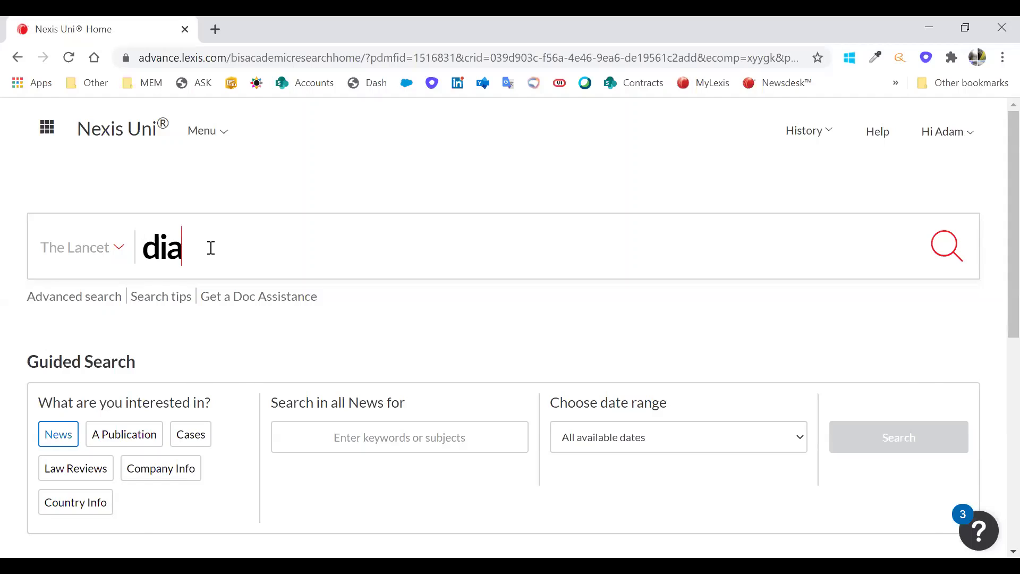
pyautogui.write('betes')
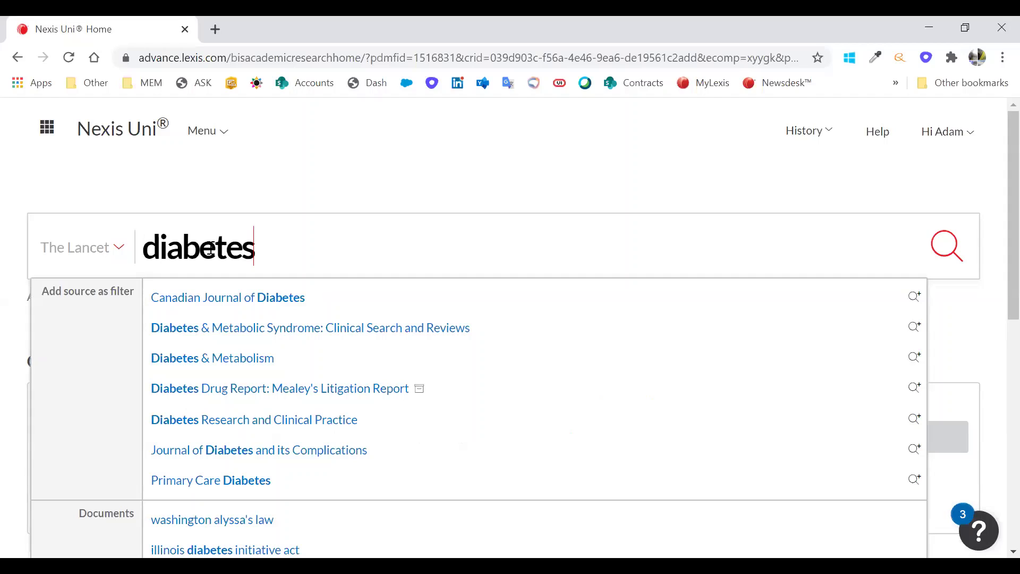
pyautogui.press('Return')
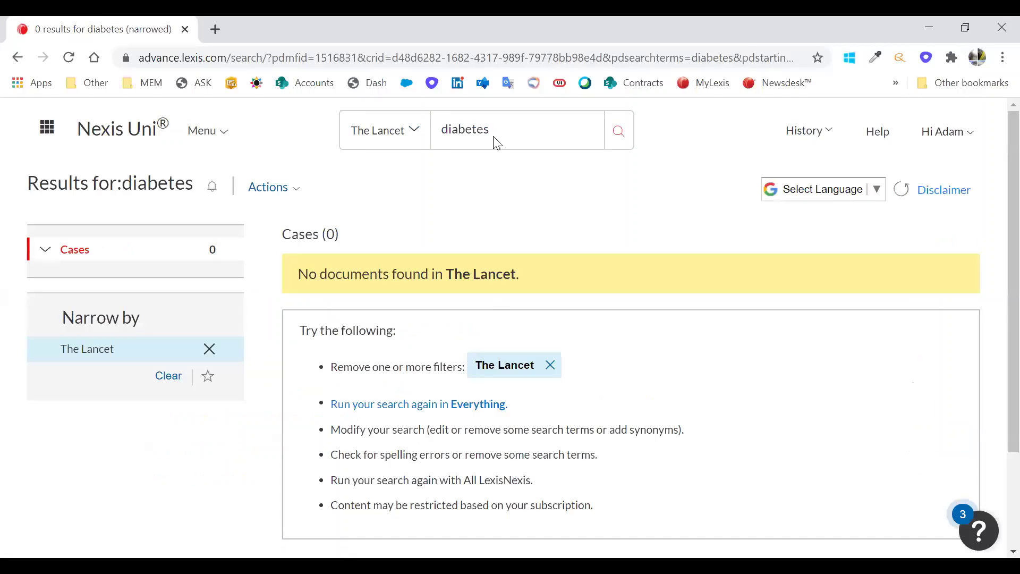
# - Replace the query with 'pakistan' and search, then clear The Lancet source filter
pyautogui.click(590, 138)
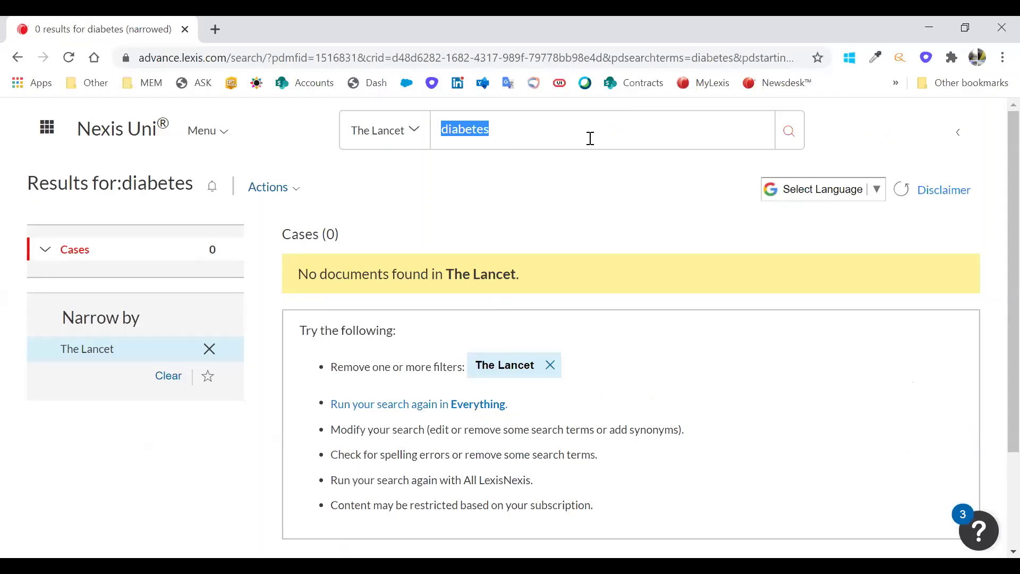
pyautogui.press('BackSpace')
pyautogui.write('pak')
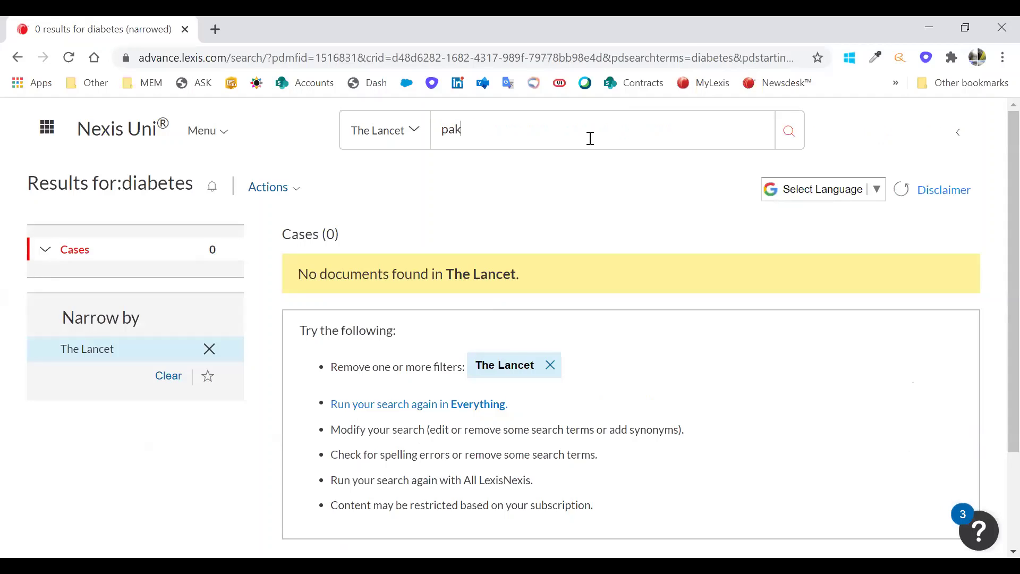
pyautogui.write('istan')
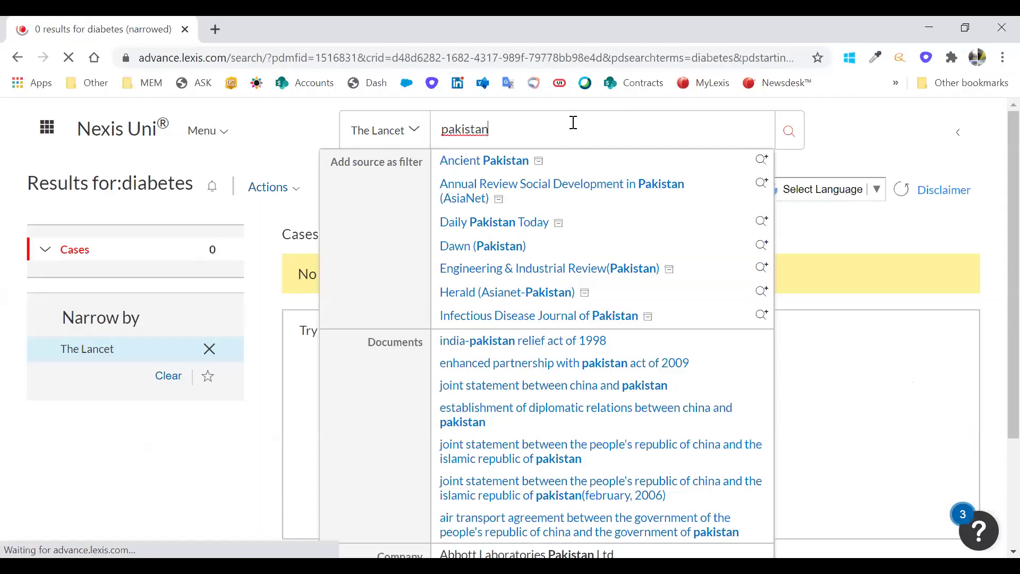
pyautogui.press('Return')
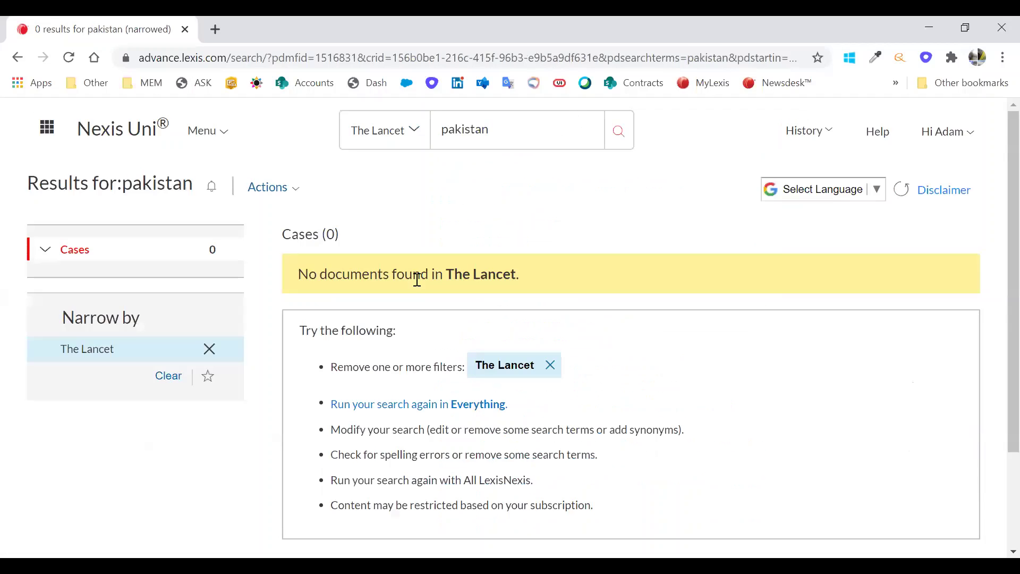
pyautogui.click(177, 375)
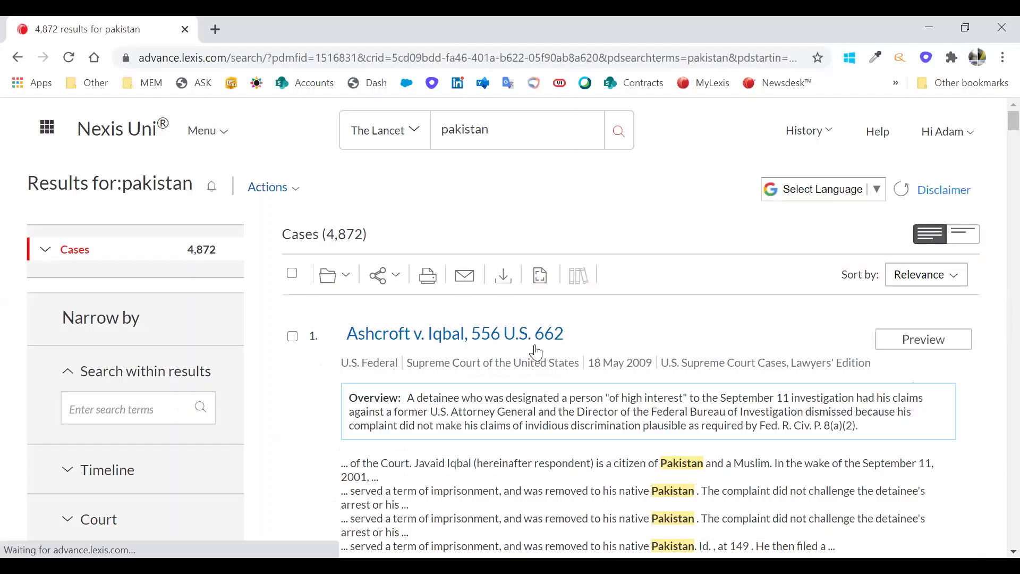
pyautogui.scroll(-3, 630, 411)
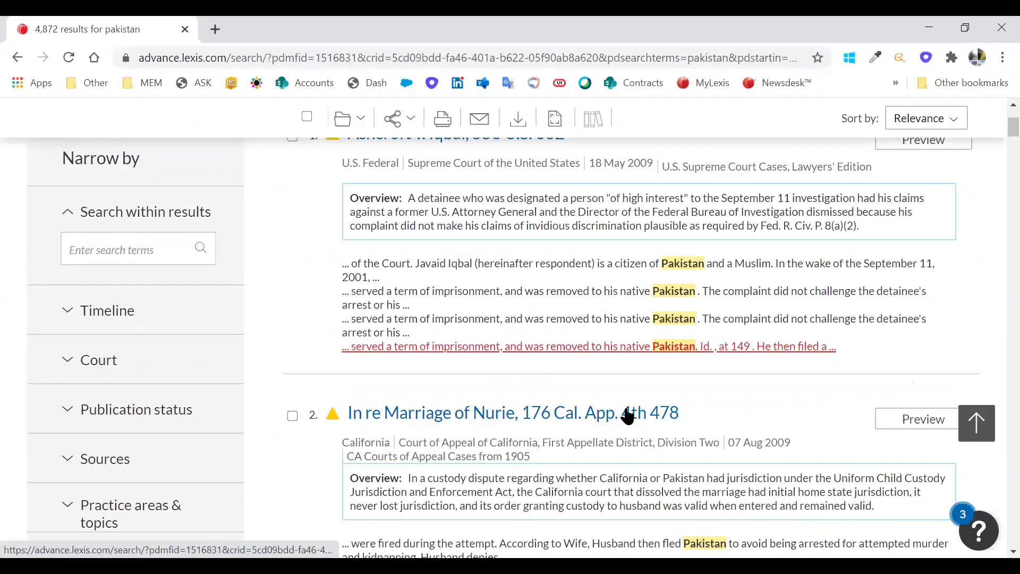
pyautogui.scroll(3, 168, 375)
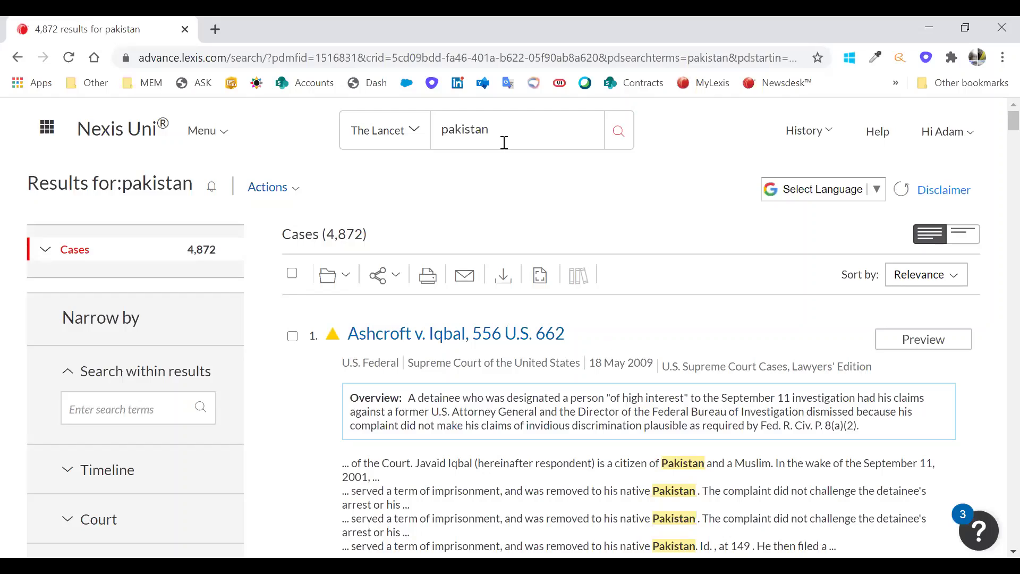
# - Search for 'UAE', then return to the Nexis Uni home page
pyautogui.click(492, 125)
pyautogui.write('#')
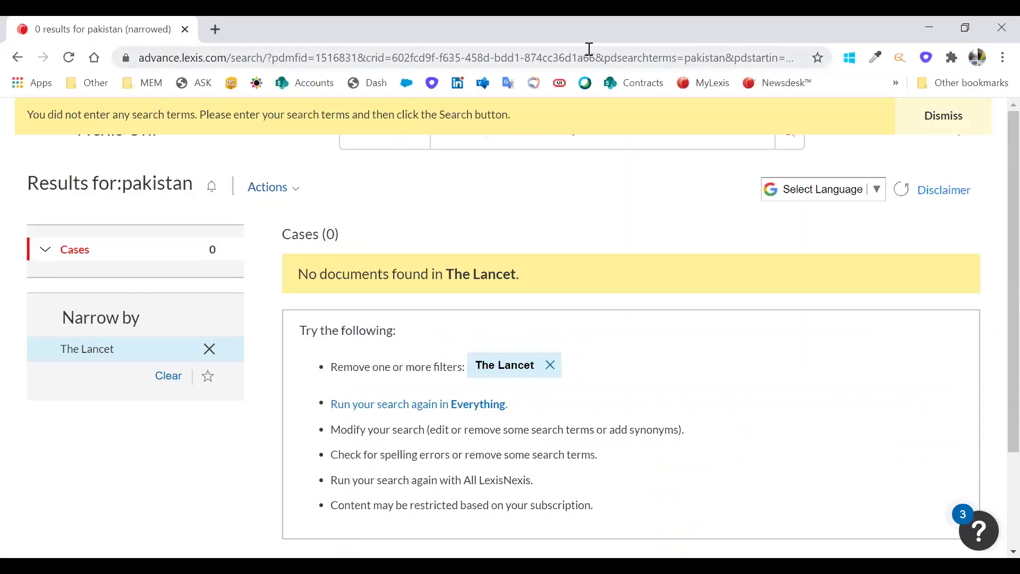
pyautogui.write('UAE')
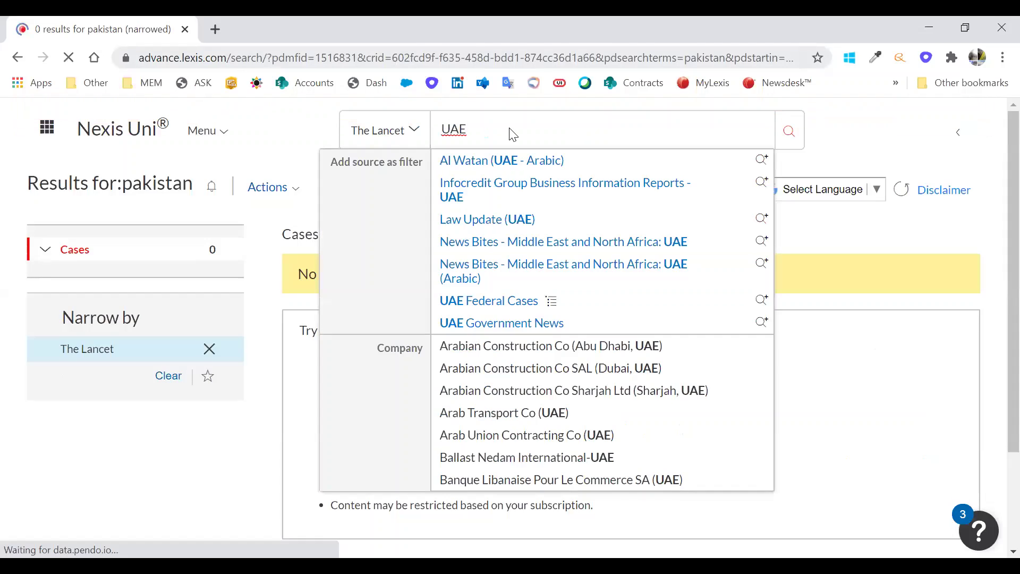
pyautogui.press('Return')
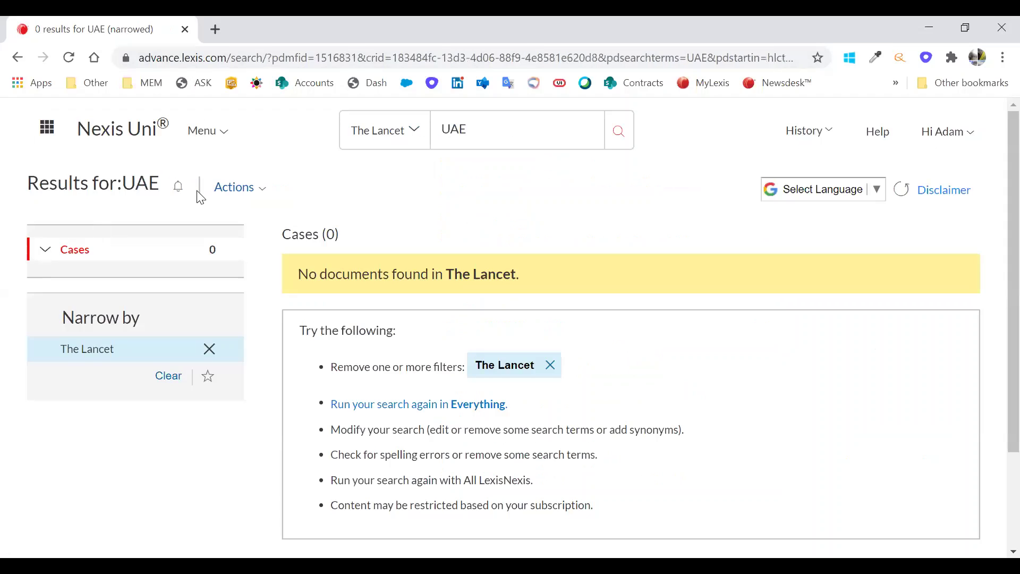
pyautogui.click(112, 127)
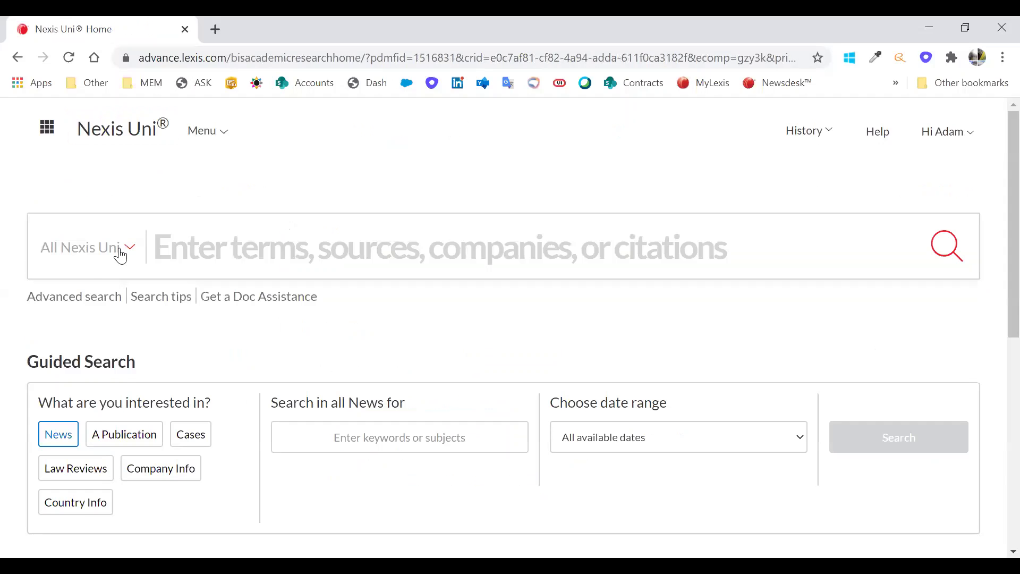
# - Type 'national' in the main search and scroll the suggestions down to the Company entries
pyautogui.click(120, 254)
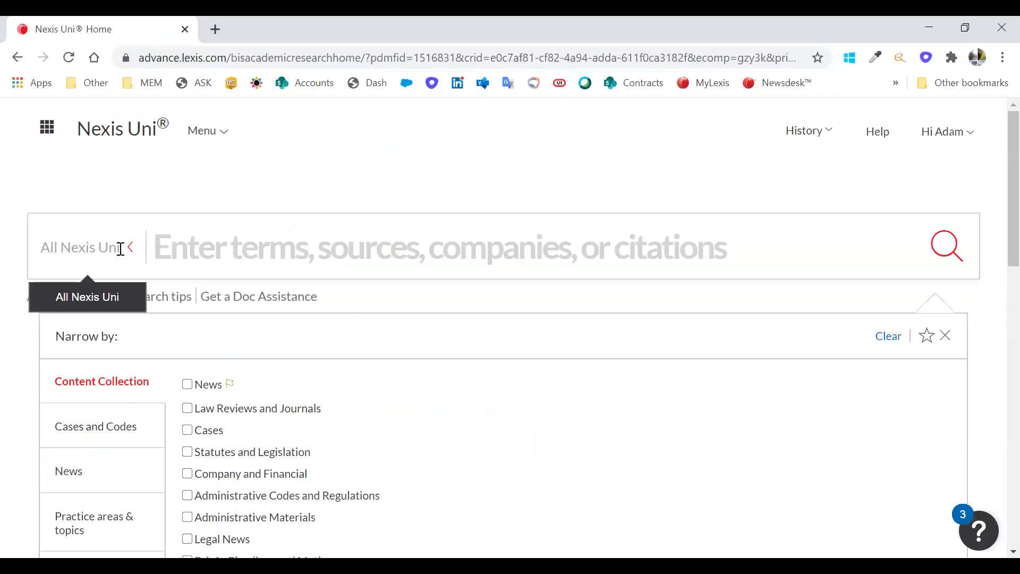
pyautogui.click(194, 242)
pyautogui.write('na')
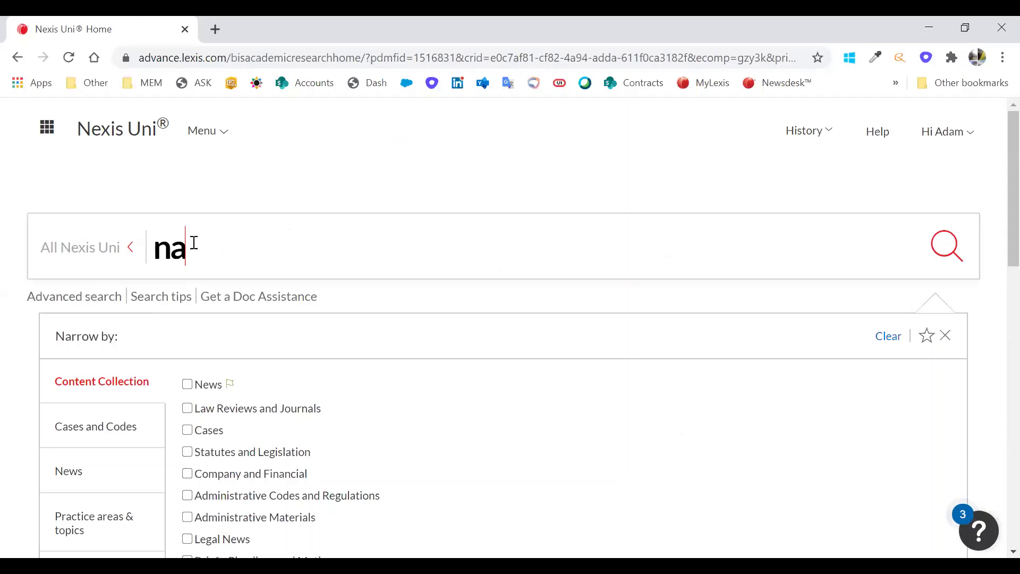
pyautogui.write('tioanl')
pyautogui.press('BackSpace')
pyautogui.press('BackSpace')
pyautogui.press('BackSpace')
pyautogui.write('nal')
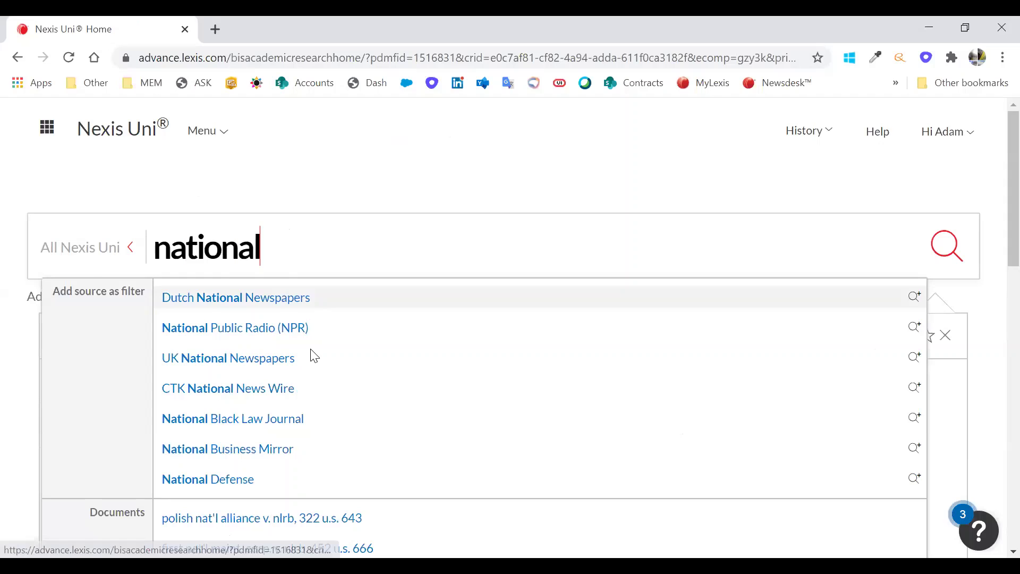
pyautogui.scroll(-1, 310, 353)
pyautogui.scroll(-1, 326, 345)
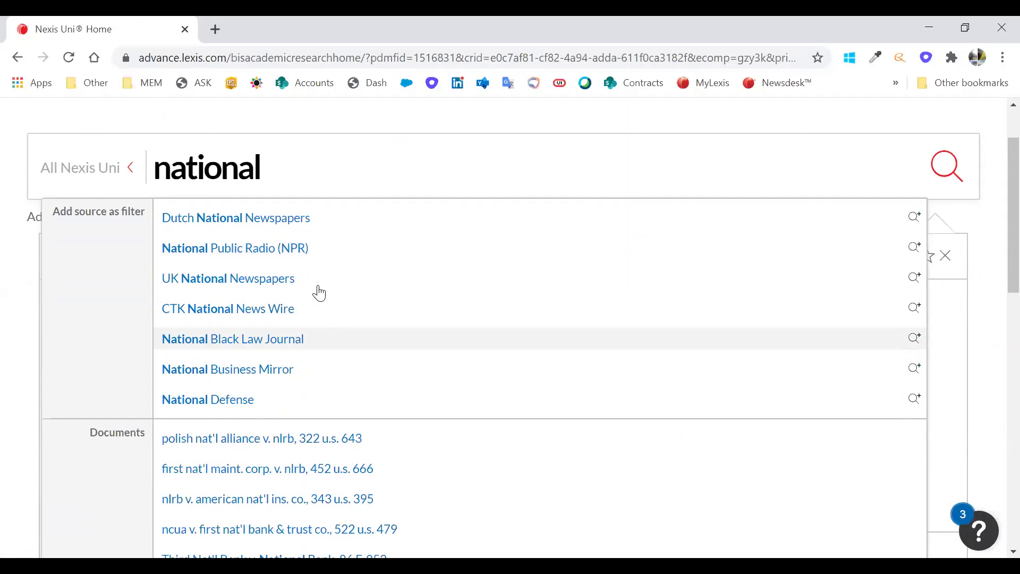
pyautogui.scroll(-3, 325, 319)
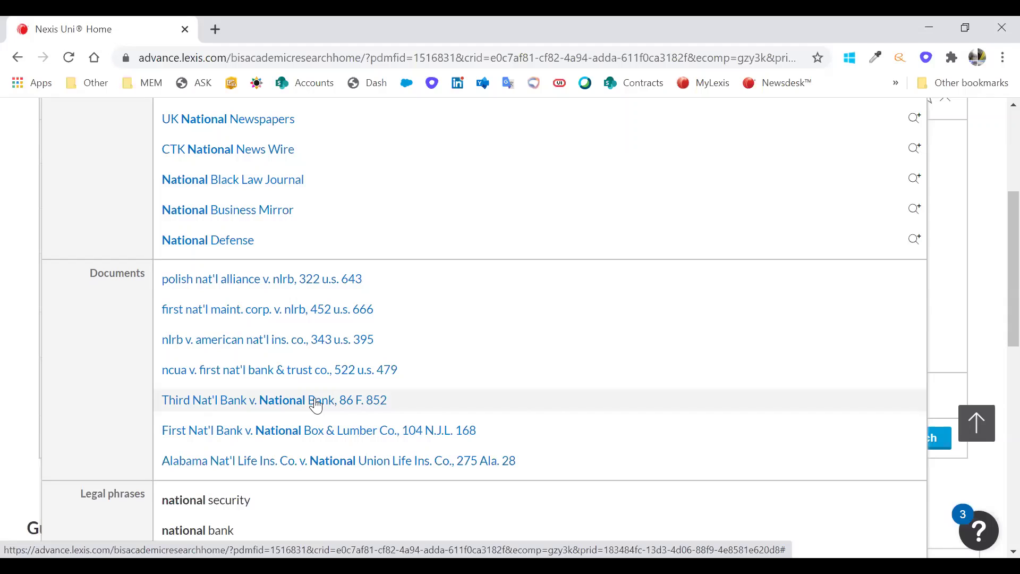
pyautogui.scroll(-3, 317, 404)
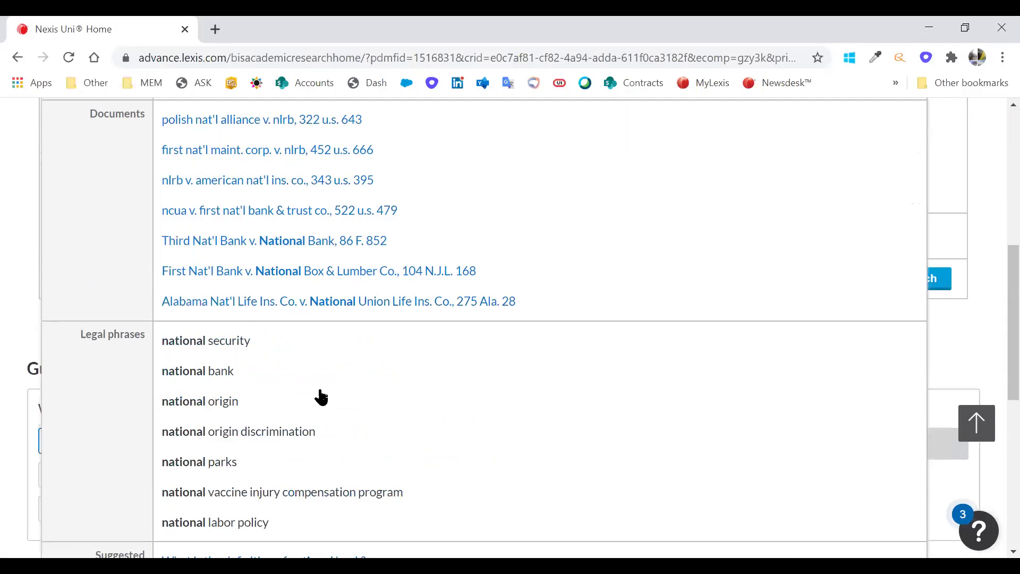
pyautogui.scroll(-3, 339, 337)
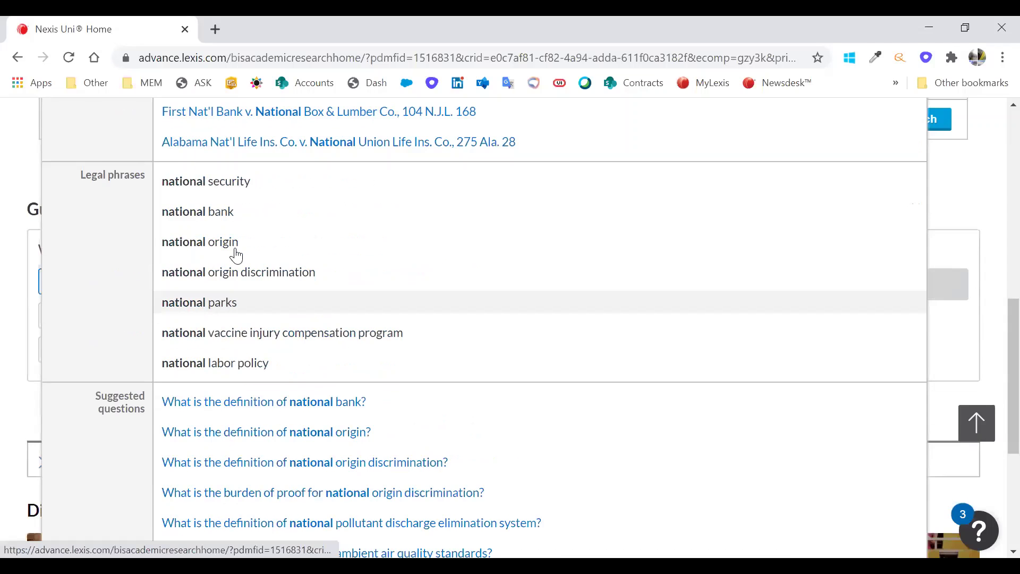
pyautogui.scroll(-3, 259, 428)
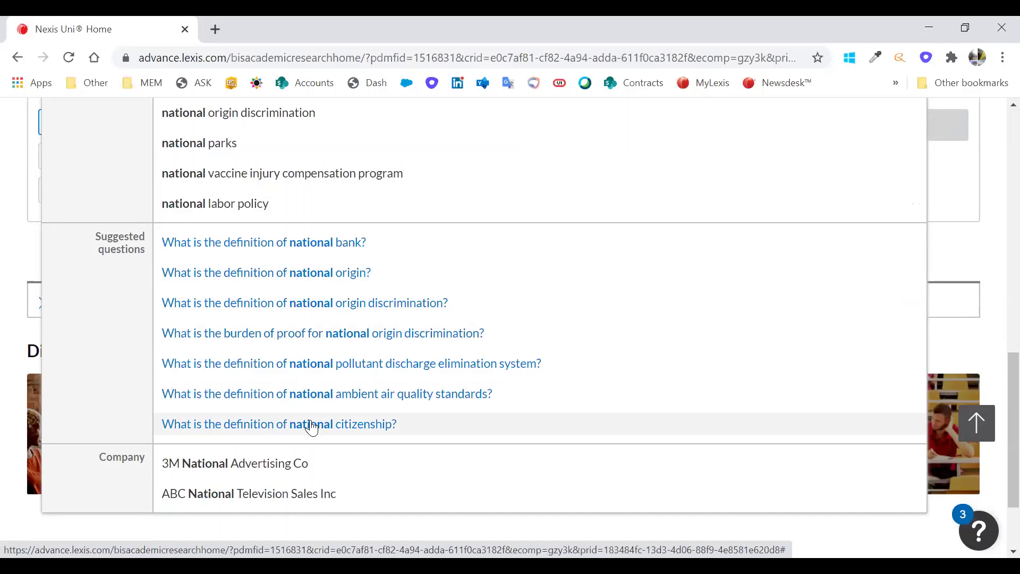
# - Search for 3M National Advertising Co and limit results to the 2,474 Company and Financial items
pyautogui.click(244, 464)
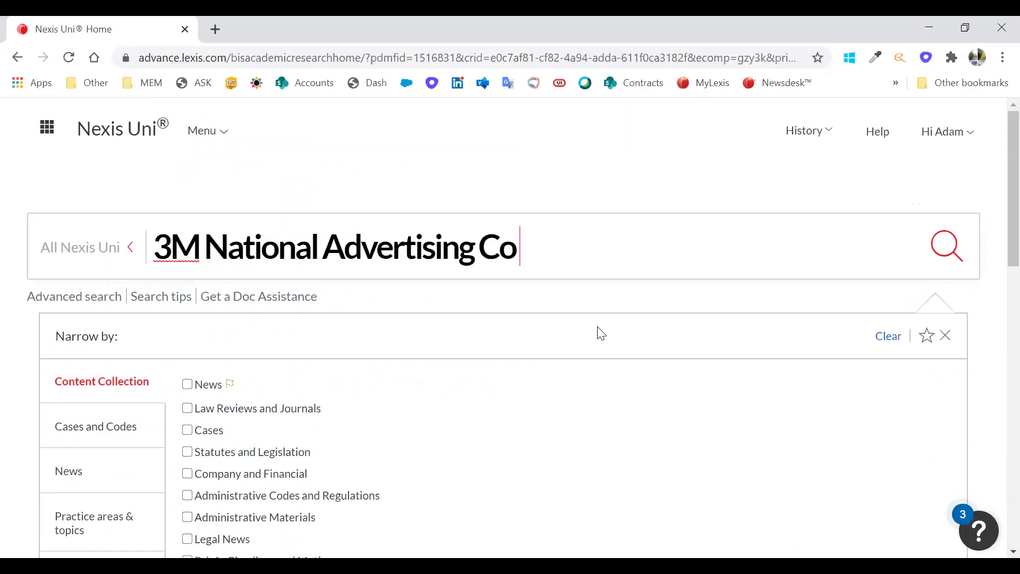
pyautogui.click(960, 262)
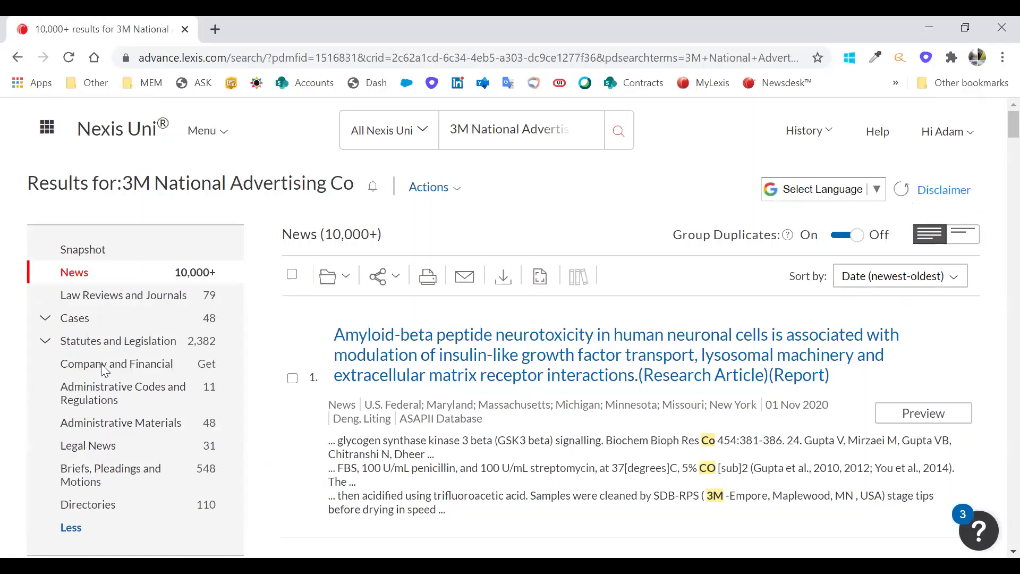
pyautogui.click(104, 366)
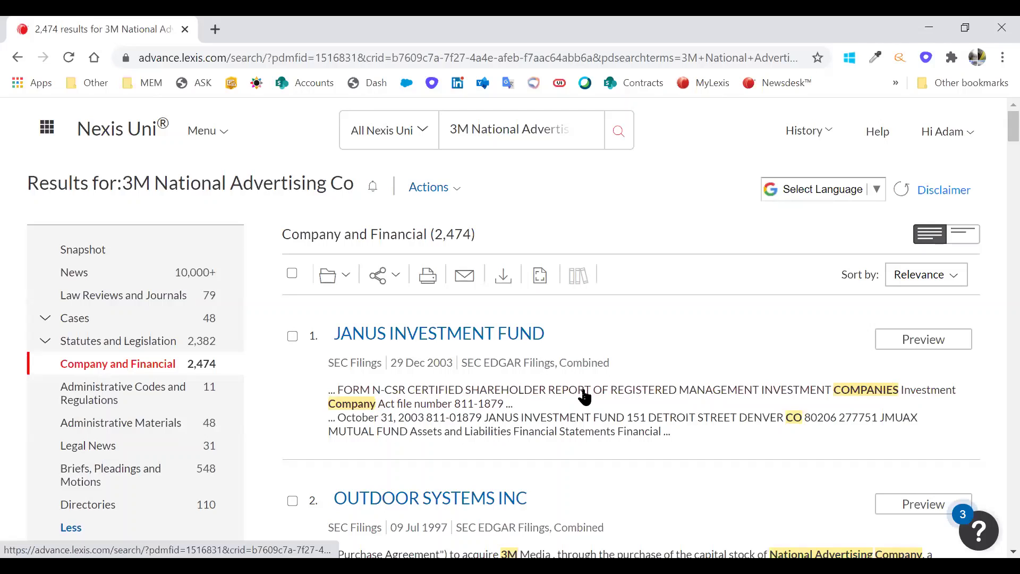
pyautogui.scroll(-3, 578, 378)
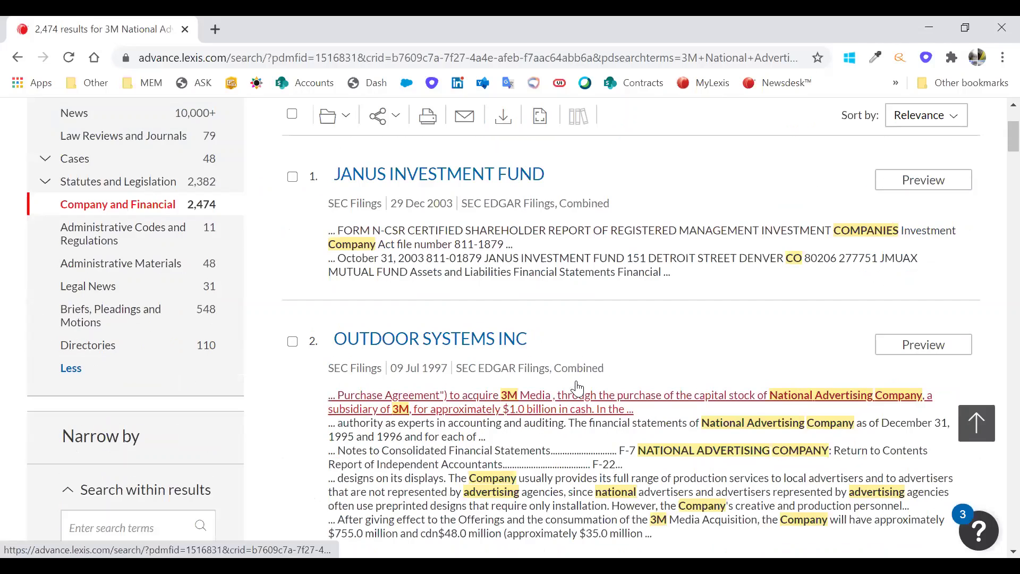
pyautogui.scroll(-2, 446, 217)
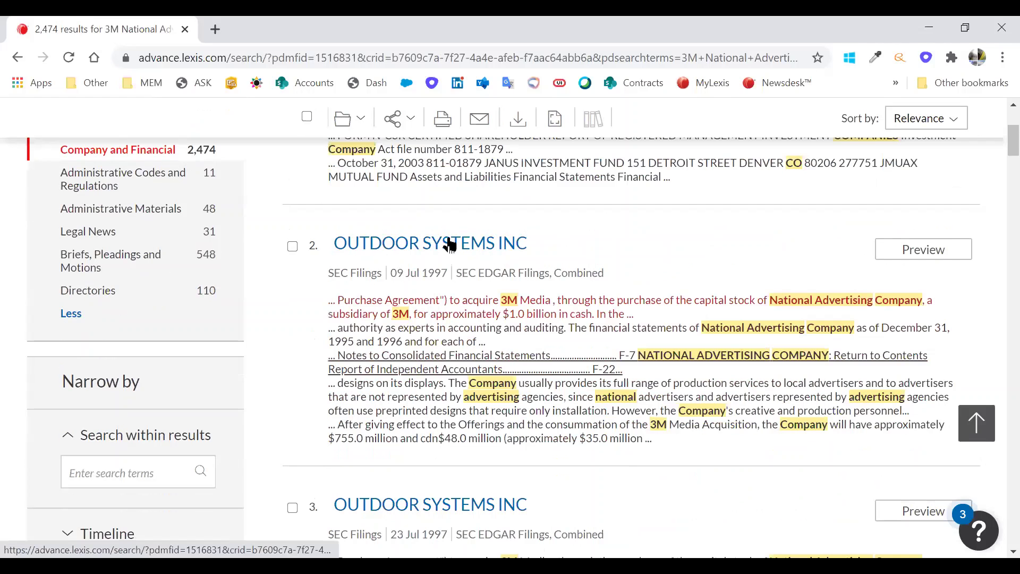
pyautogui.scroll(-5, 701, 348)
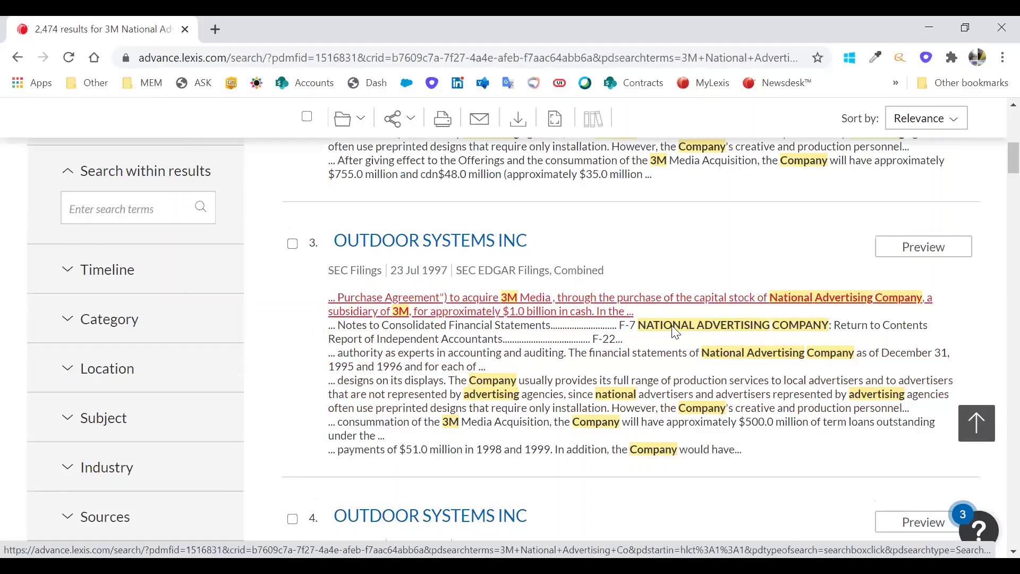
pyautogui.scroll(10, 673, 332)
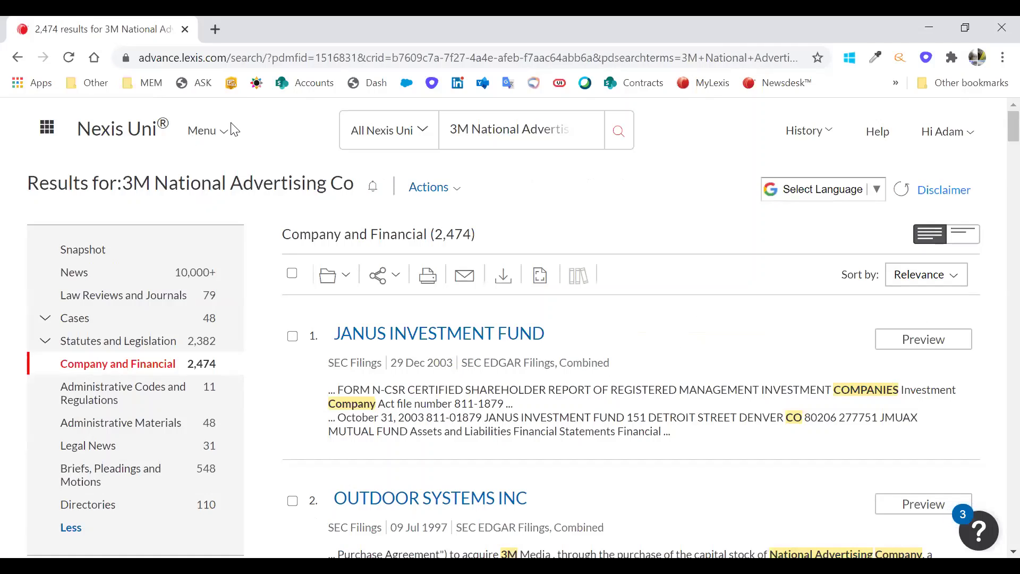
# - Glance at Menu and History, then open Workfolders from the account menu
pyautogui.click(220, 134)
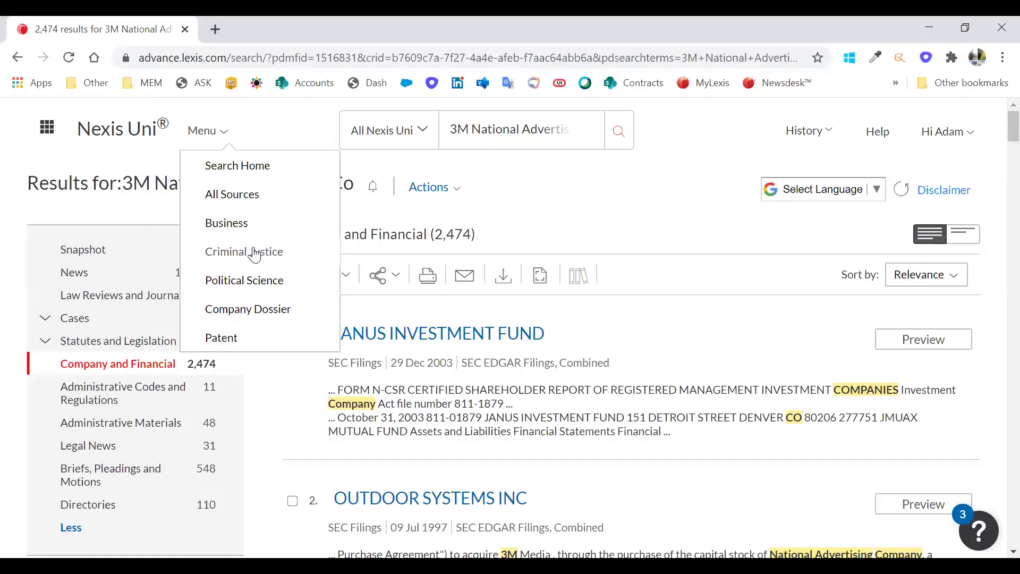
pyautogui.click(817, 133)
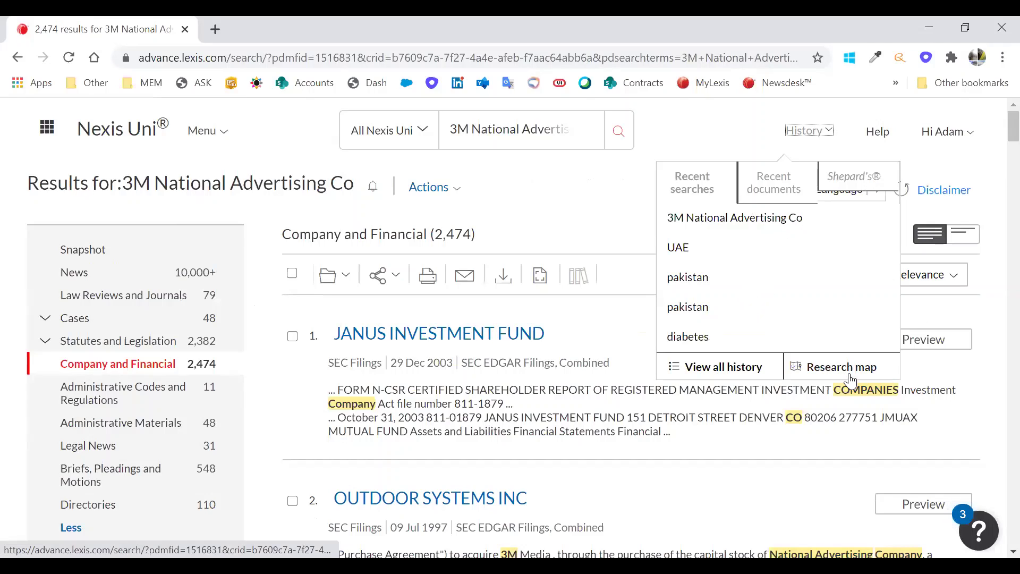
pyautogui.click(953, 137)
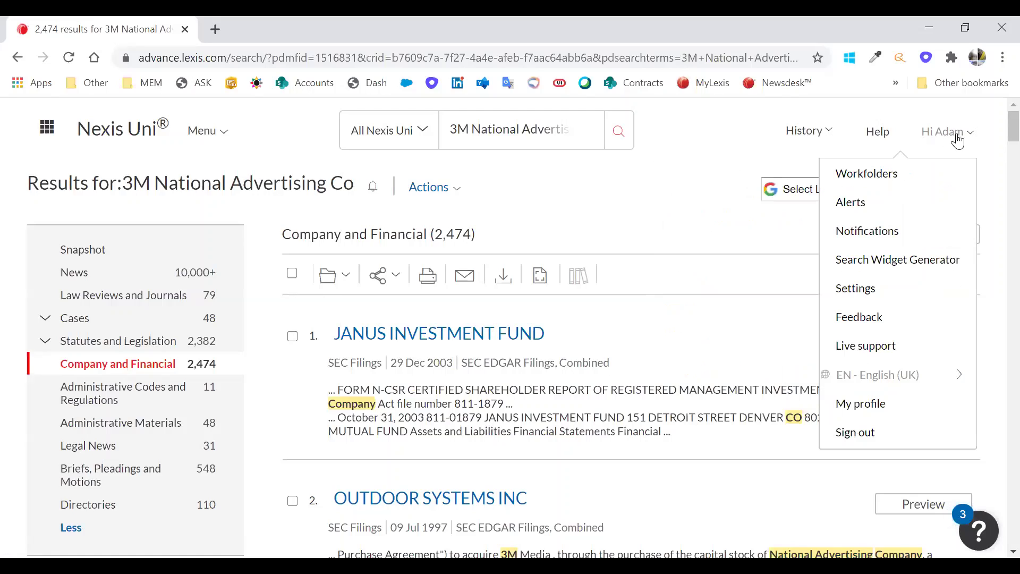
pyautogui.click(856, 181)
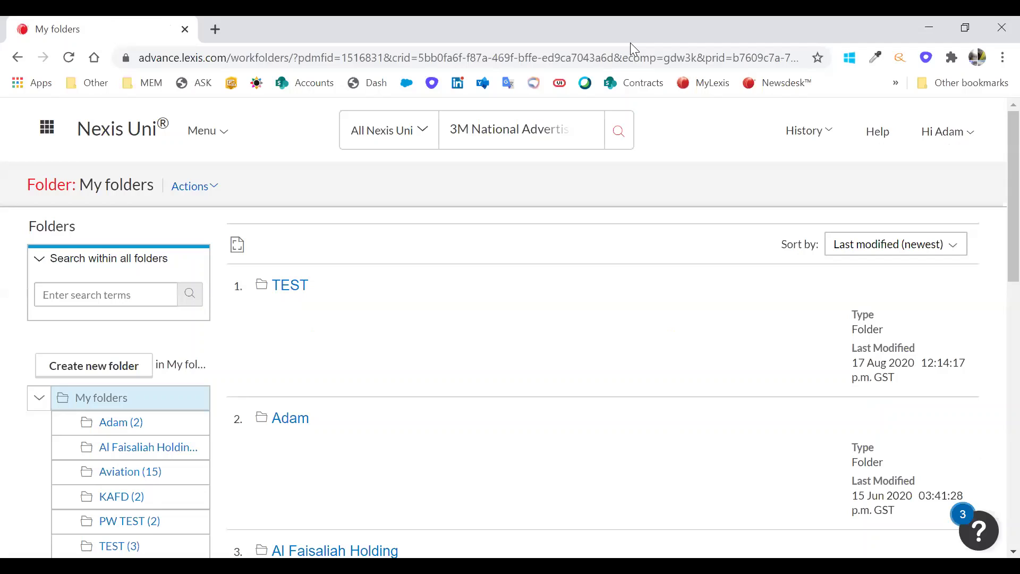
# - Open the TEST folder and update the saved Australia rankings document
pyautogui.click(285, 290)
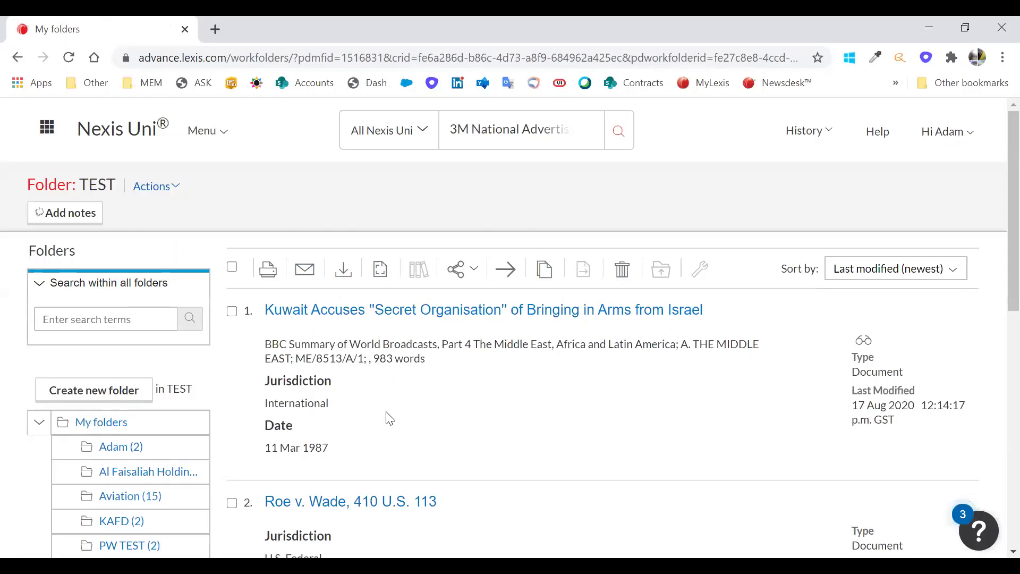
pyautogui.scroll(-1, 480, 340)
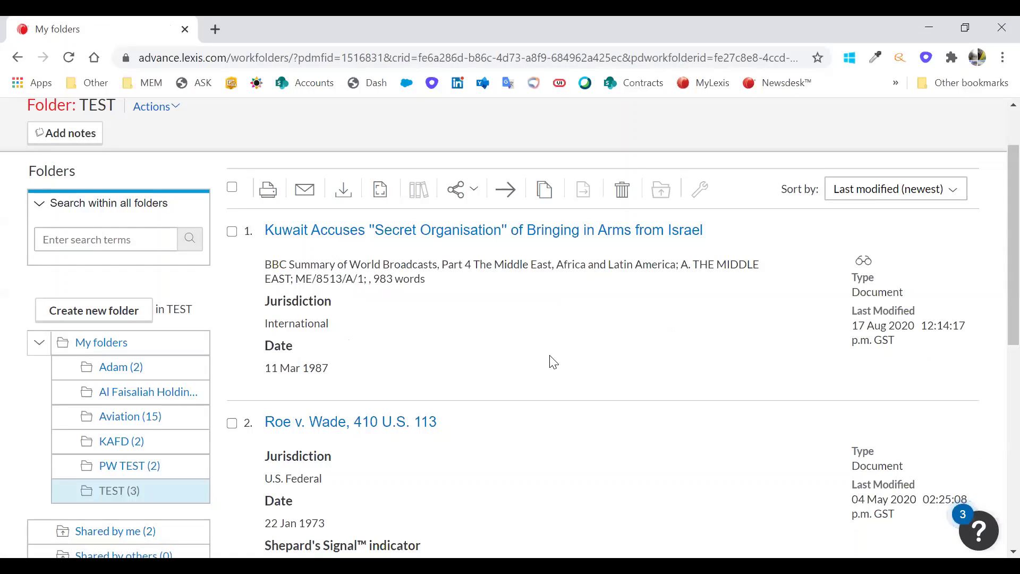
pyautogui.scroll(-4, 518, 370)
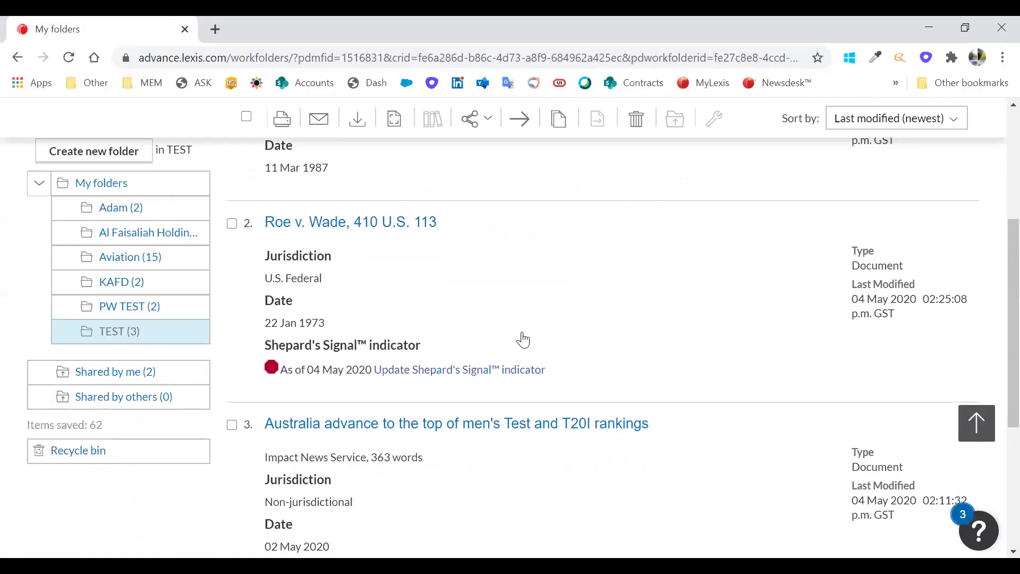
pyautogui.scroll(-3, 521, 337)
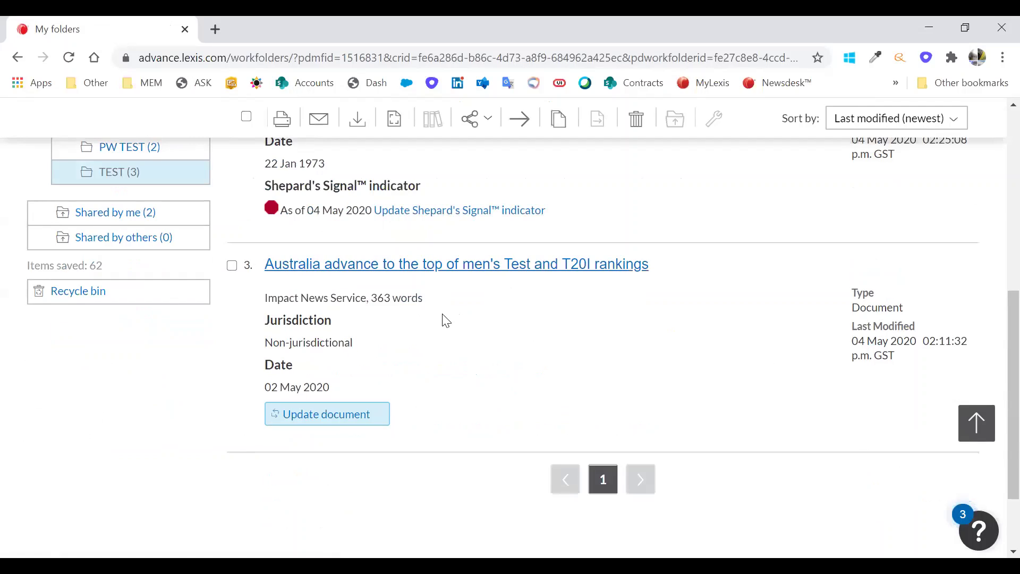
pyautogui.click(320, 424)
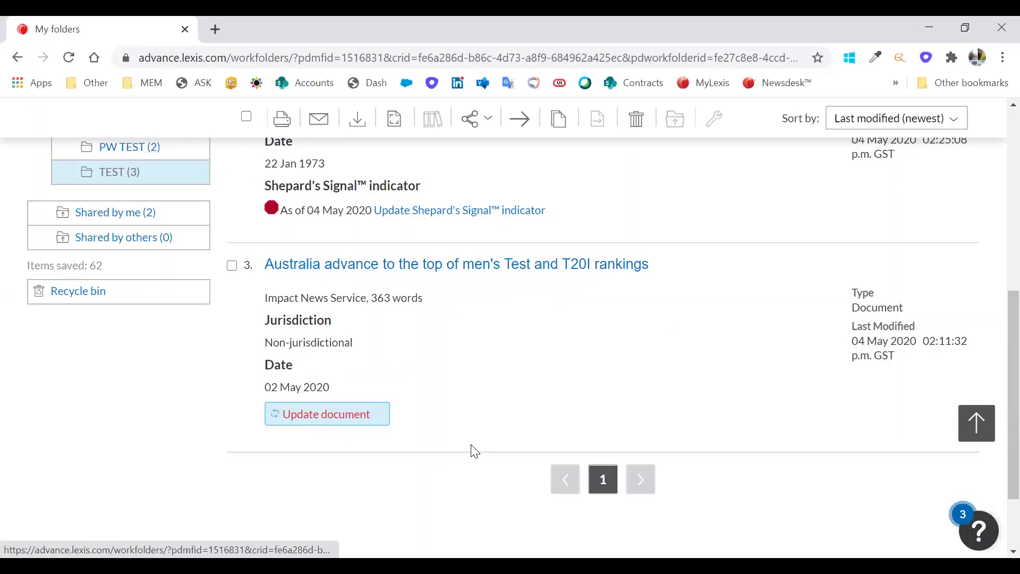
# - Check the Share options for the selected items, then close the list
pyautogui.scroll(1, 466, 460)
pyautogui.scroll(2, 457, 458)
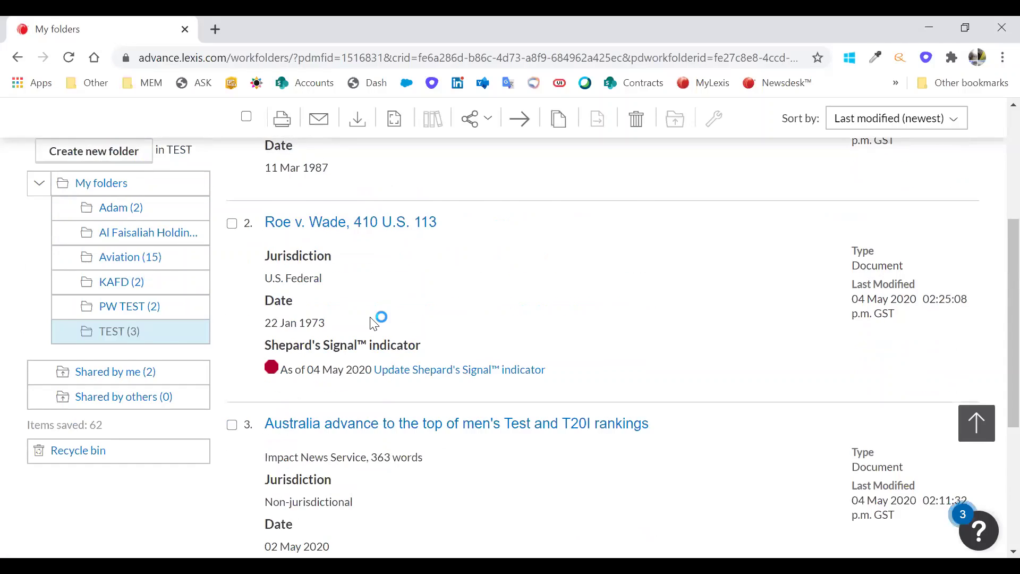
pyautogui.scroll(3, 375, 317)
pyautogui.scroll(3, 374, 316)
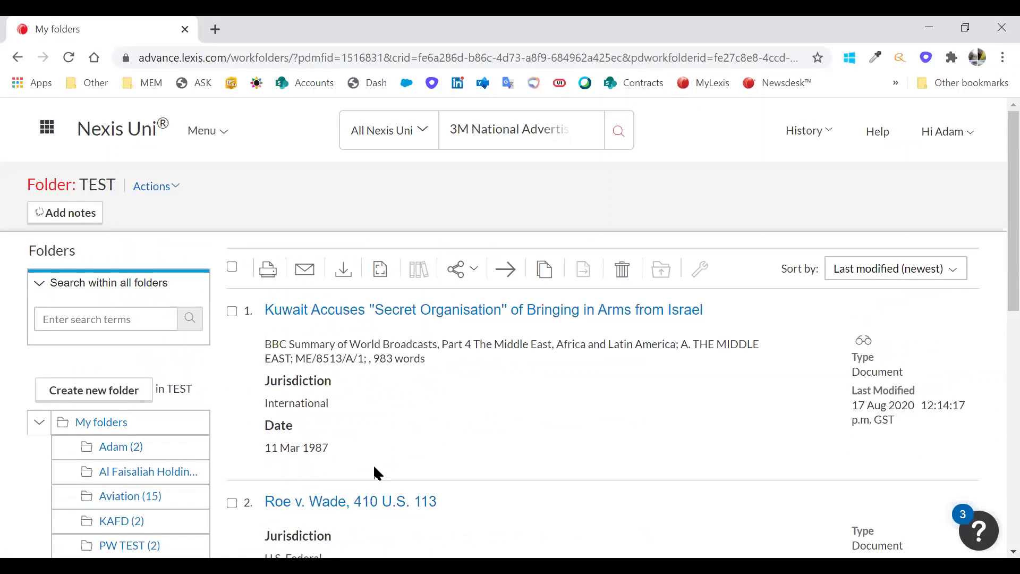
pyautogui.click(472, 274)
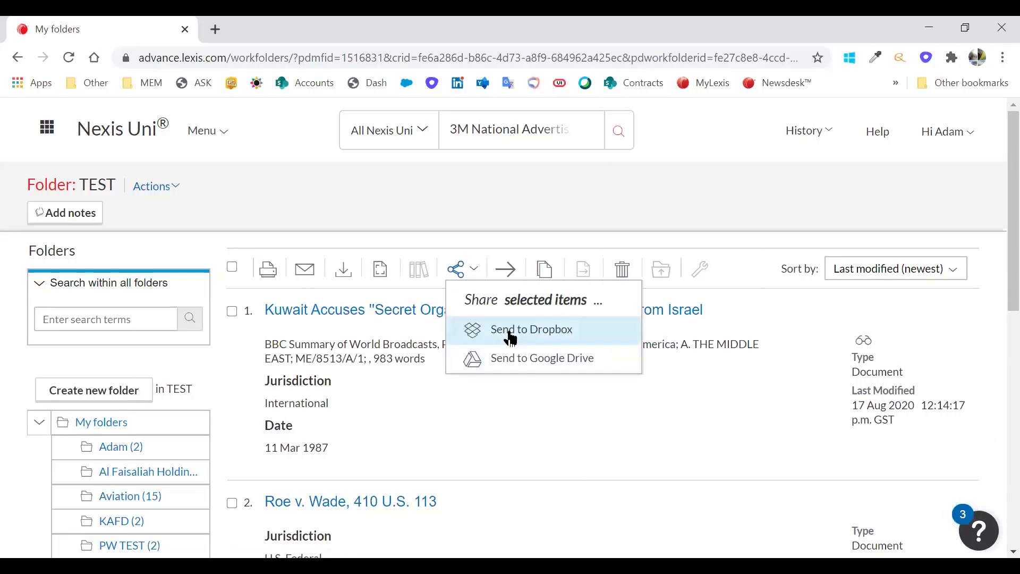
pyautogui.click(507, 270)
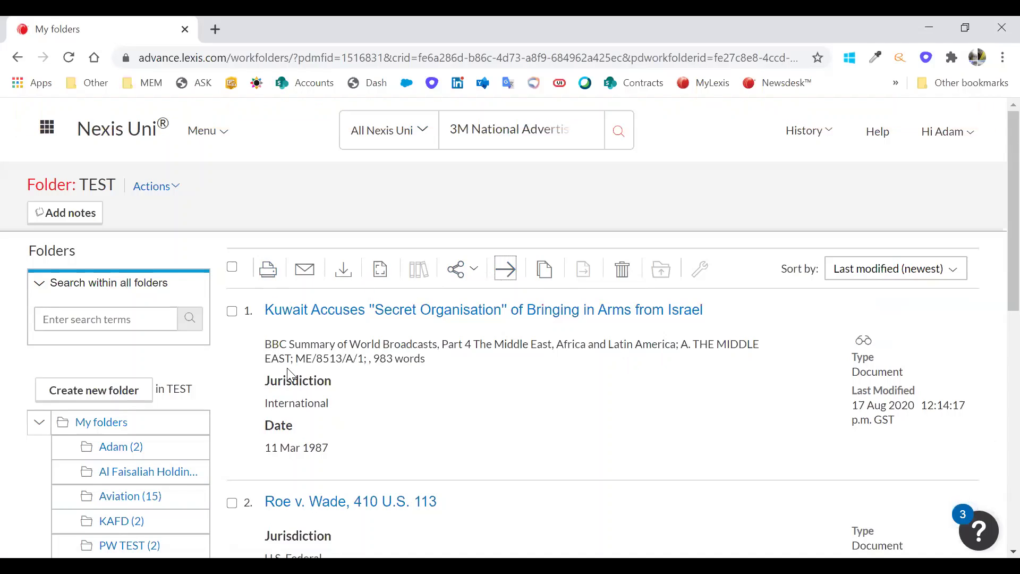
# - Open the Shared by me folder from the folder sidebar
pyautogui.scroll(-2, 255, 372)
pyautogui.scroll(-1, 257, 394)
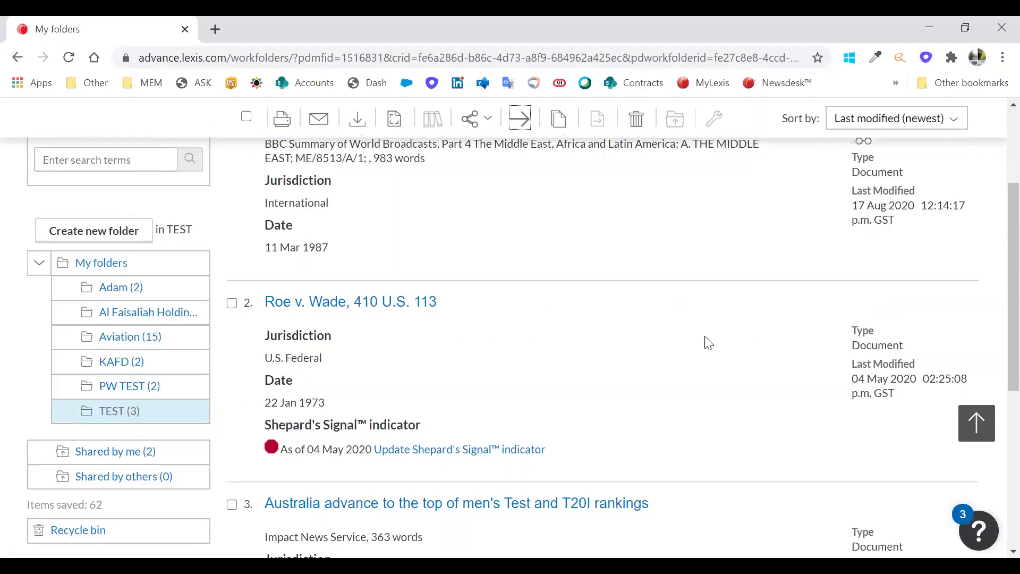
pyautogui.scroll(-3, 626, 402)
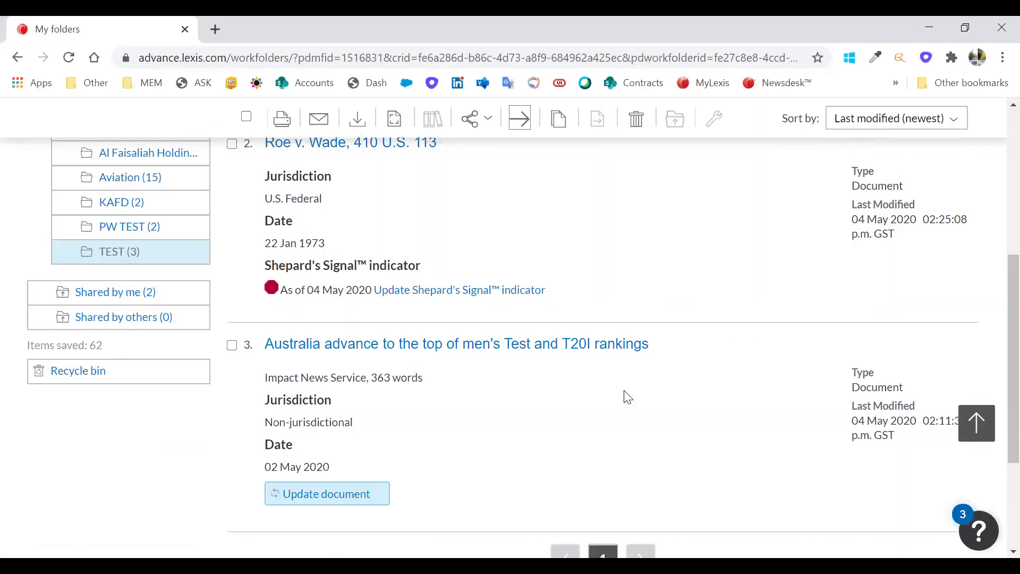
pyautogui.click(141, 291)
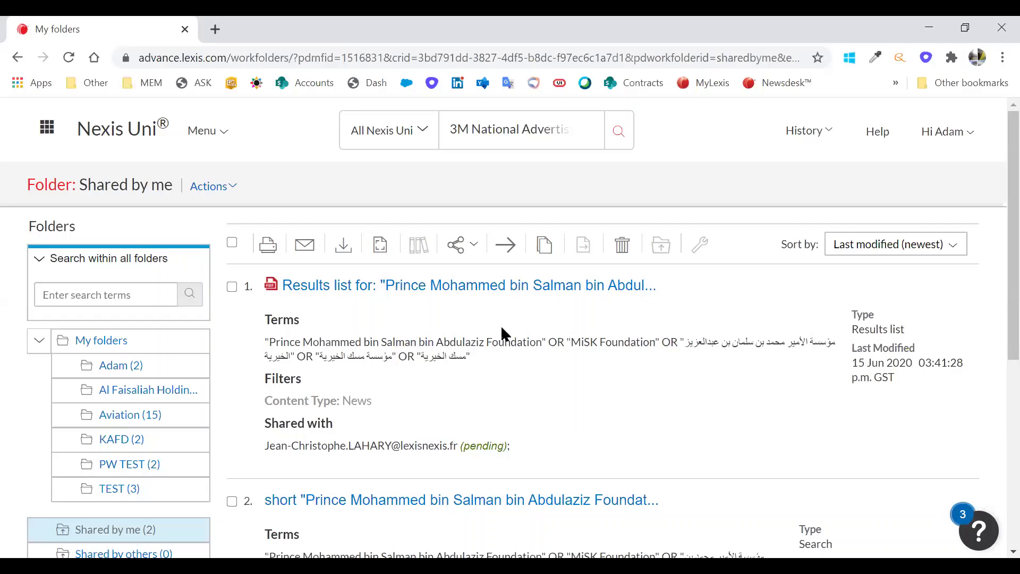
# - Scroll through the two shared items, a news results list and a saved search
pyautogui.scroll(-2, 496, 334)
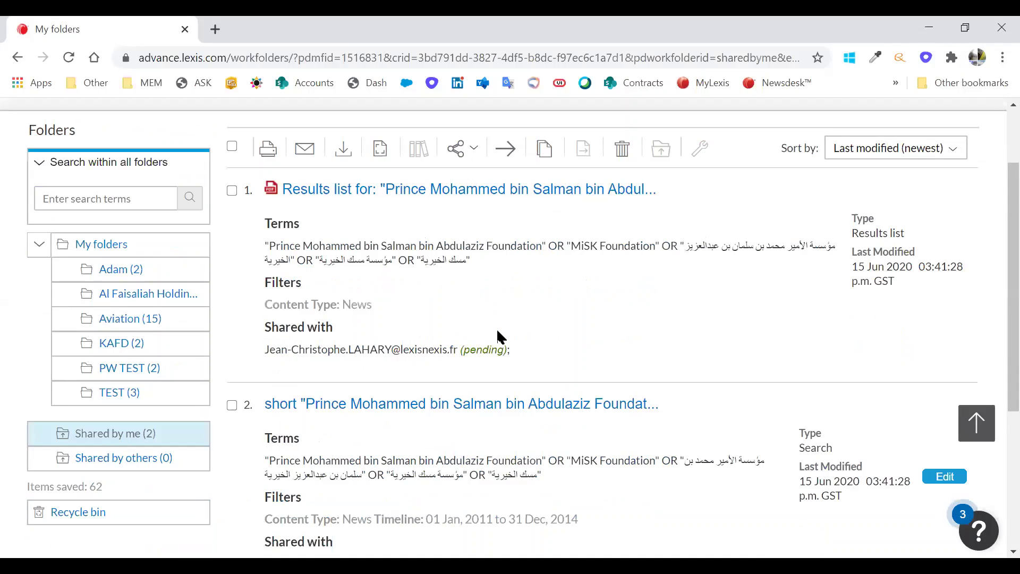
pyautogui.scroll(2, 466, 378)
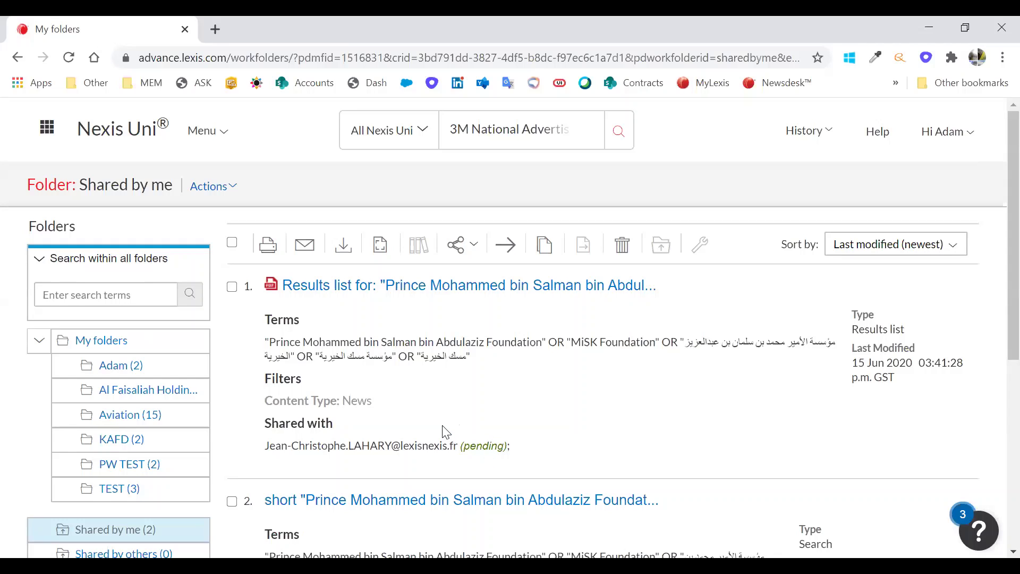
pyautogui.scroll(-3, 439, 433)
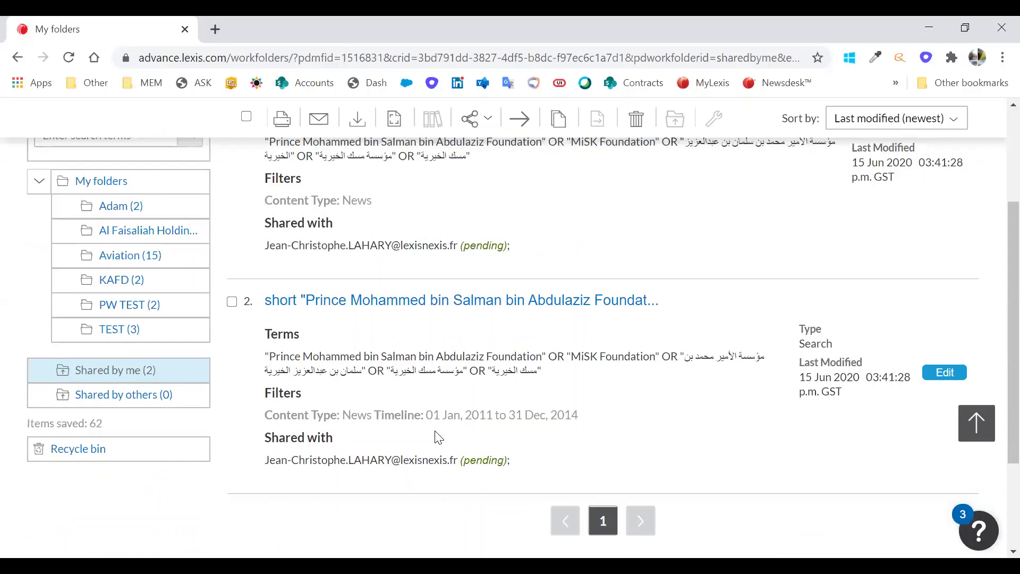
pyautogui.scroll(3, 439, 436)
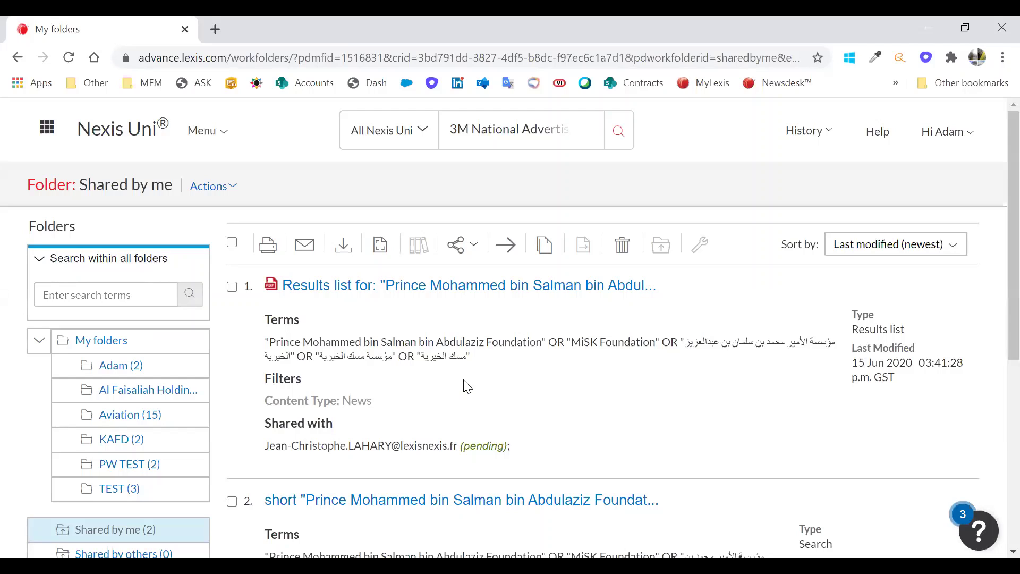
# - Return to the Nexis Uni home page via the top-left logo
pyautogui.click(139, 146)
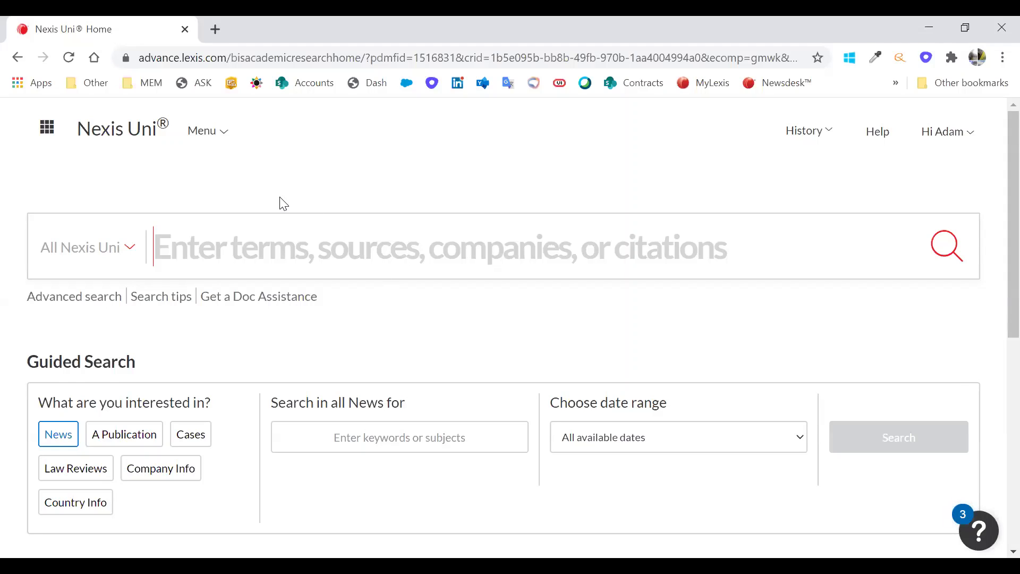
# - Open the Alerts page from the account menu, showing 0 alerts, then focus the search box
pyautogui.click(951, 133)
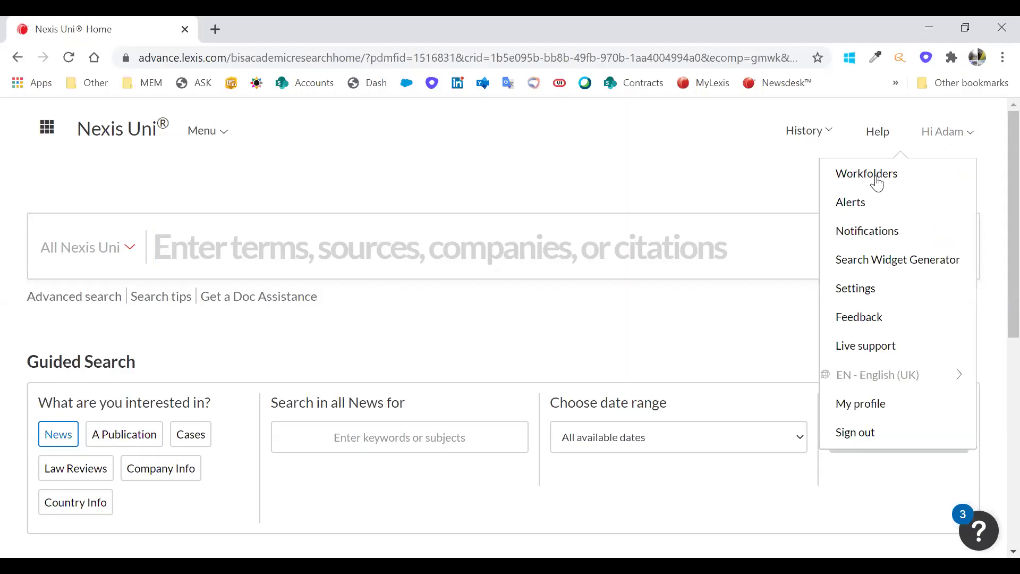
pyautogui.click(856, 204)
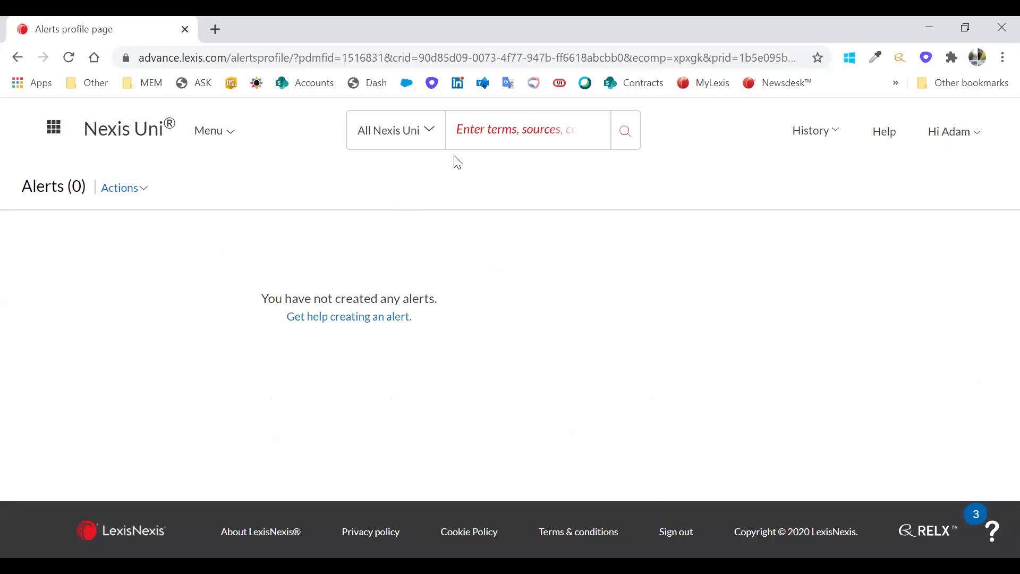
pyautogui.click(481, 136)
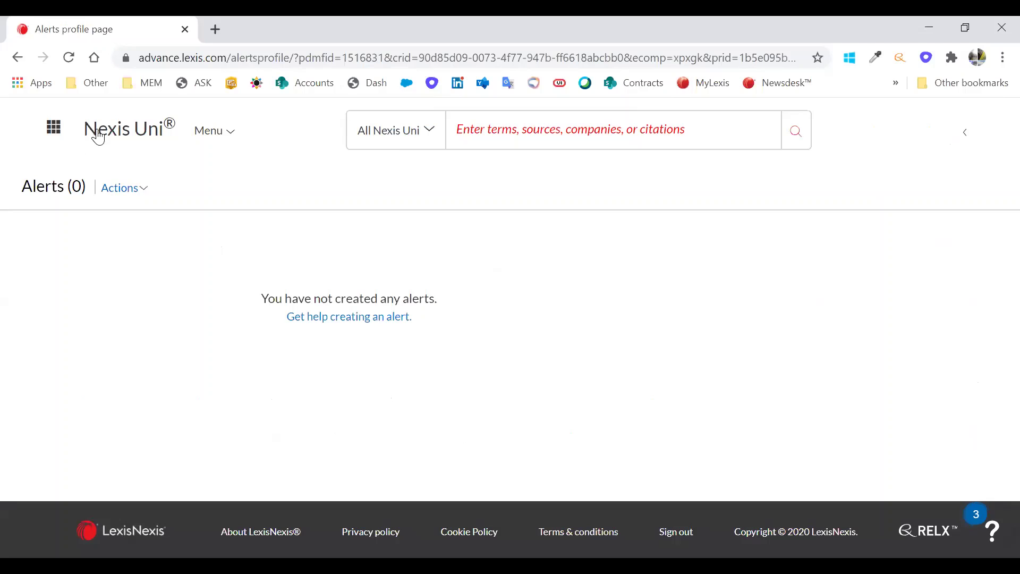
# - Scroll down the search history to locate the saved UAE NEAR/5 Israel search
pyautogui.click(275, 136)
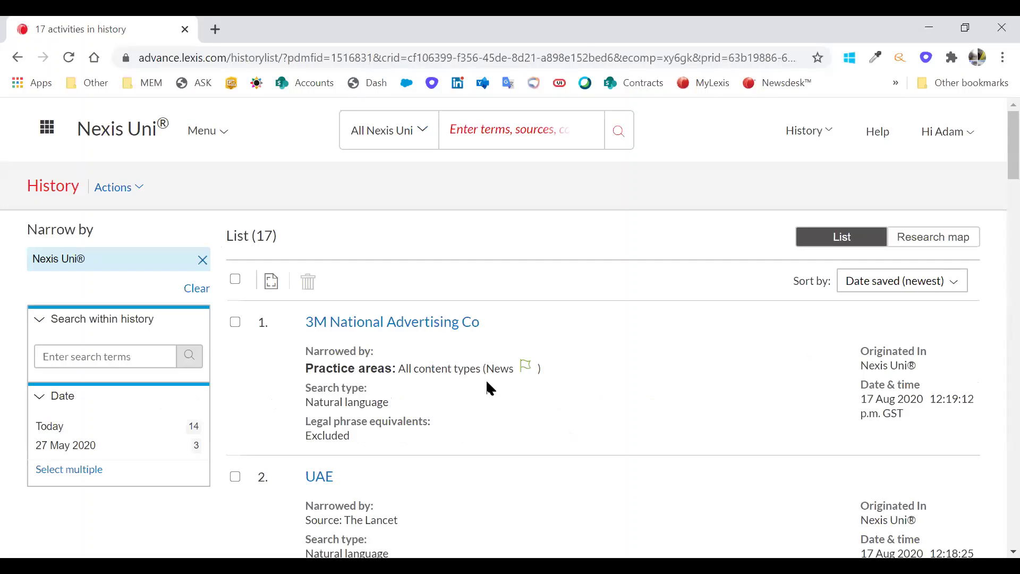
pyautogui.scroll(-9, 491, 403)
pyautogui.scroll(-6, 488, 412)
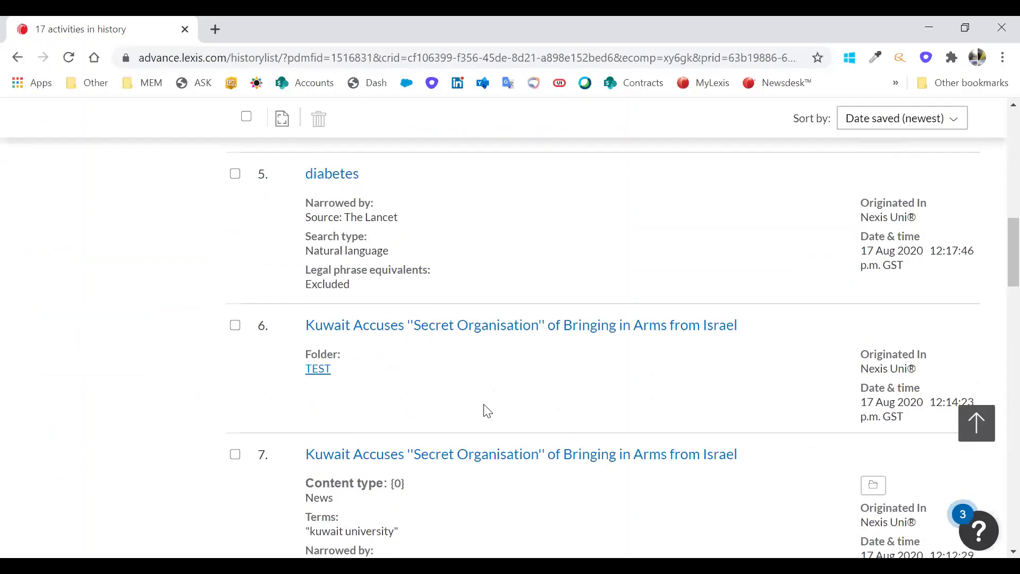
pyautogui.scroll(-12, 485, 403)
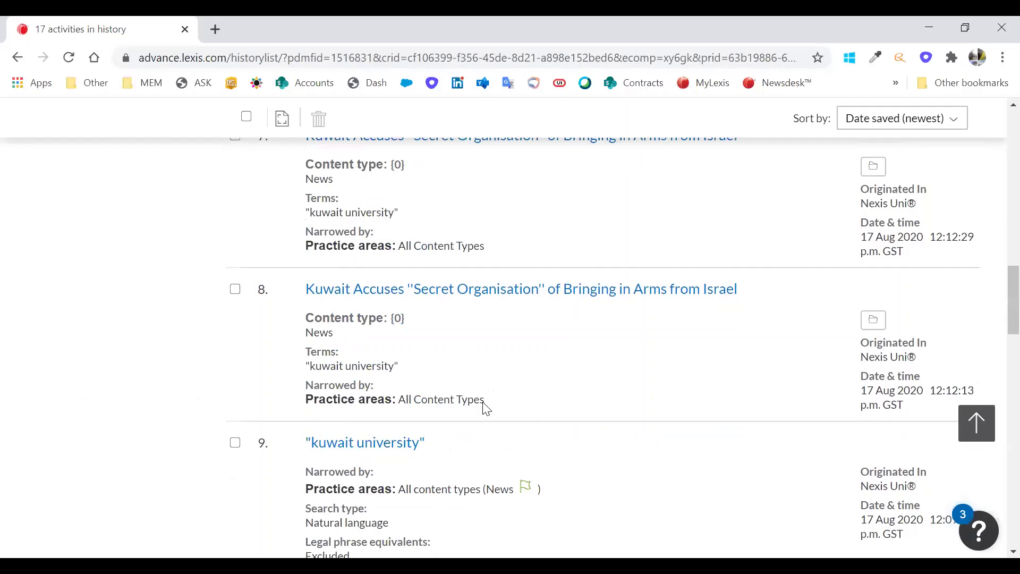
# - Rerun (uae OR "united arab emirates") NEAR/5 Israel and scroll through news results 1–4
pyautogui.click(513, 432)
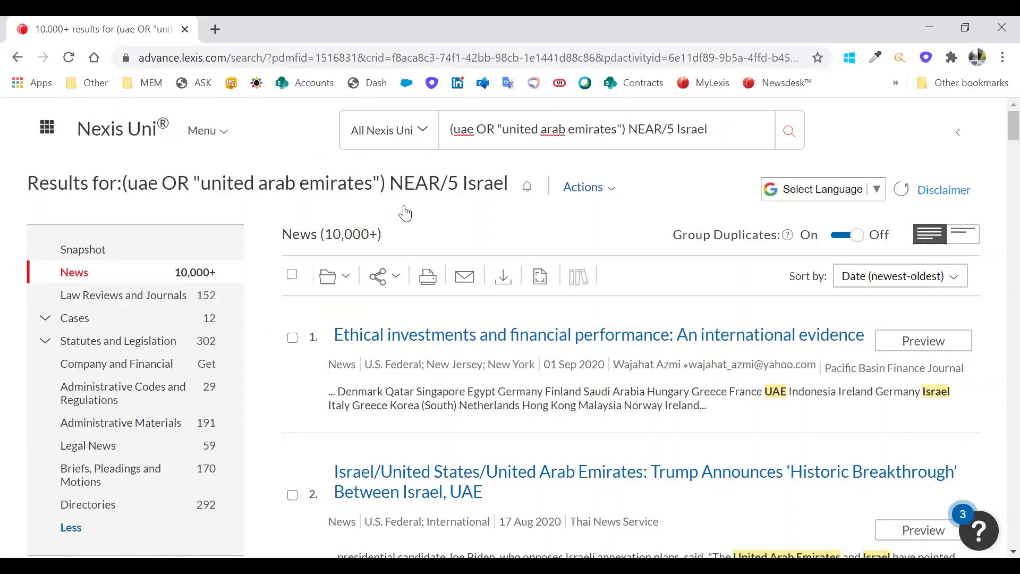
pyautogui.scroll(-5, 485, 329)
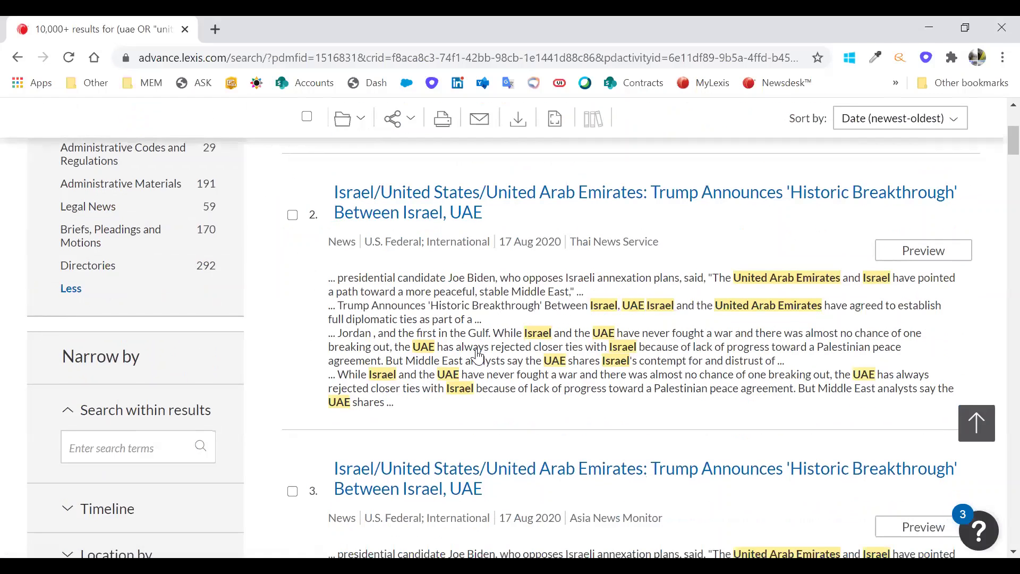
pyautogui.scroll(-5, 476, 350)
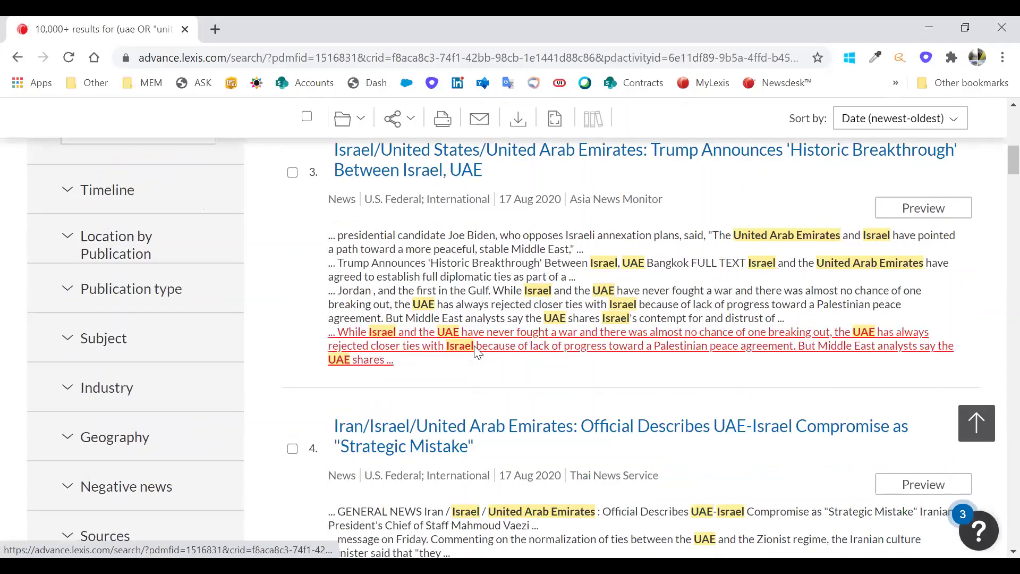
pyautogui.scroll(4, 609, 197)
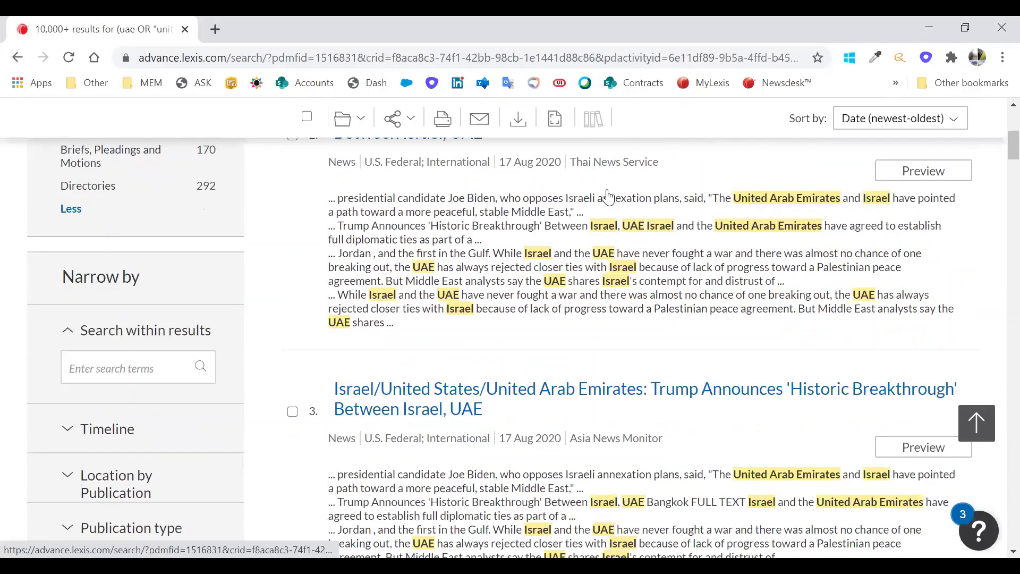
pyautogui.scroll(6, 608, 197)
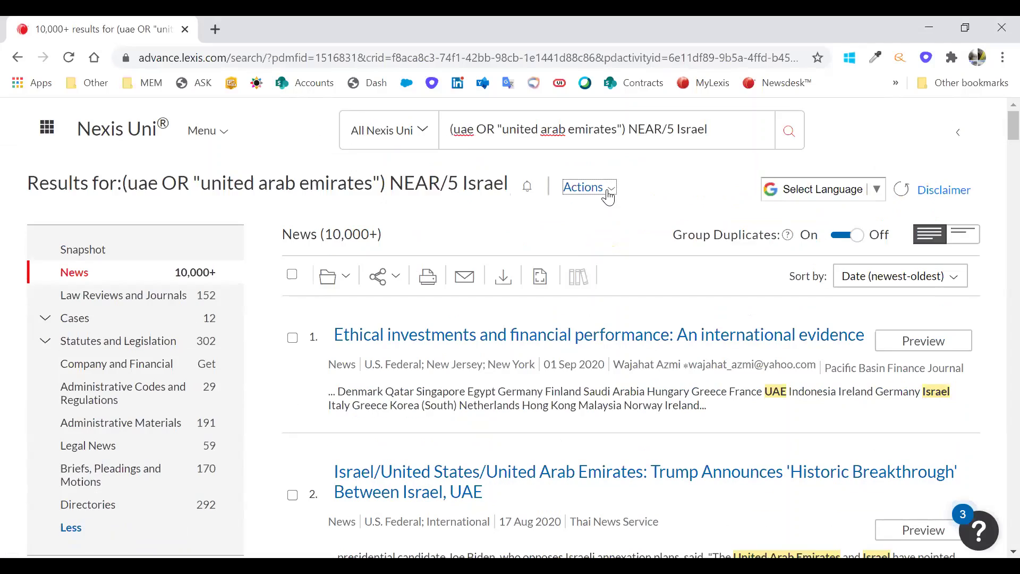
pyautogui.click(606, 189)
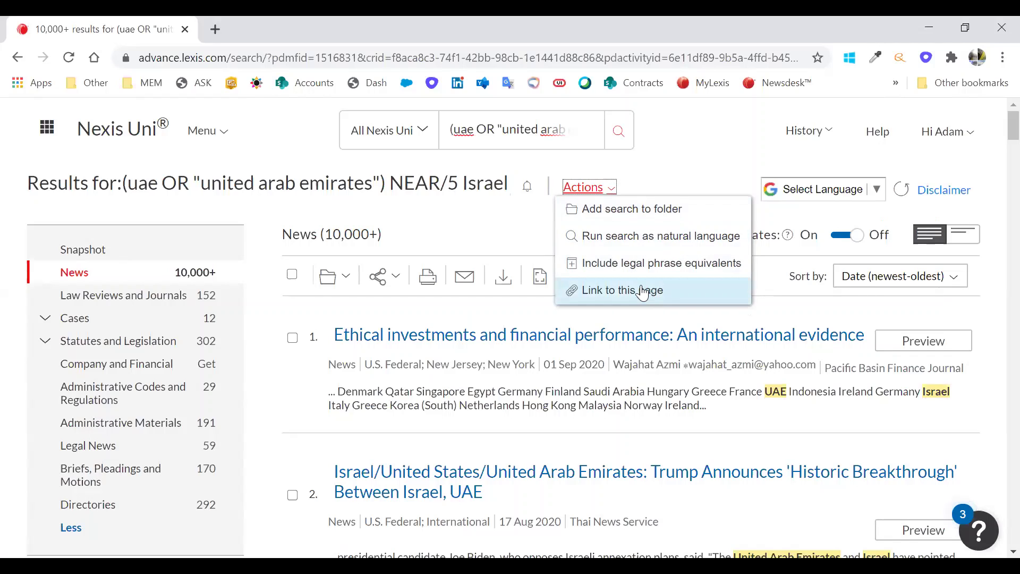
pyautogui.click(393, 313)
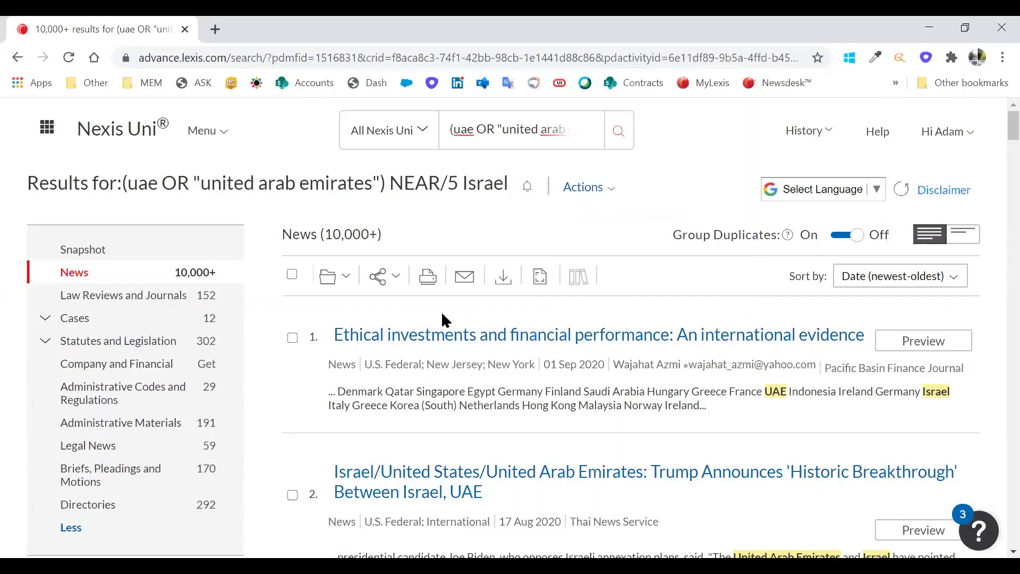
# - Start a search alert, review its Monitor and Deliver settings, and change the end date to 25/08/2022
pyautogui.click(530, 189)
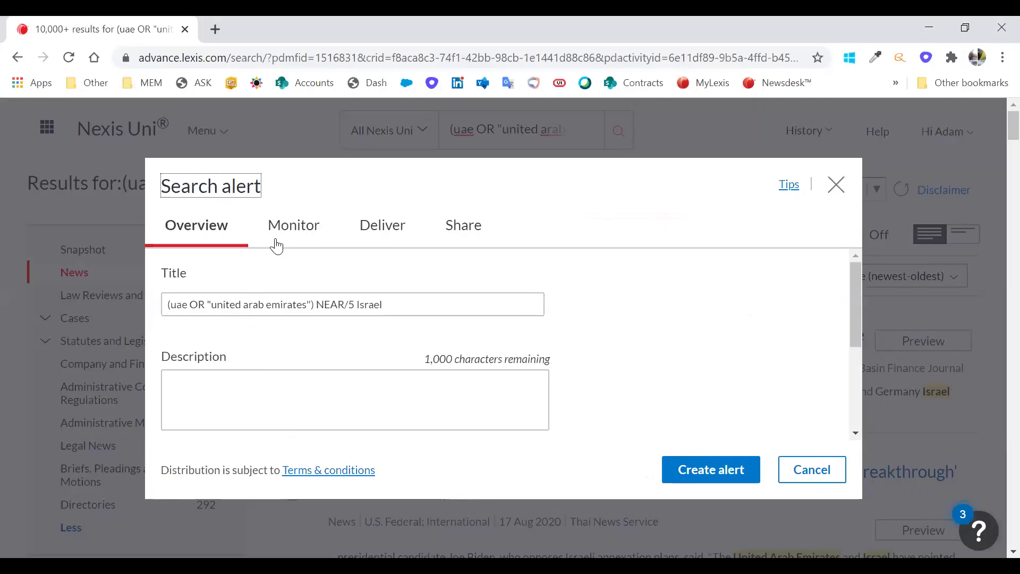
pyautogui.click(319, 228)
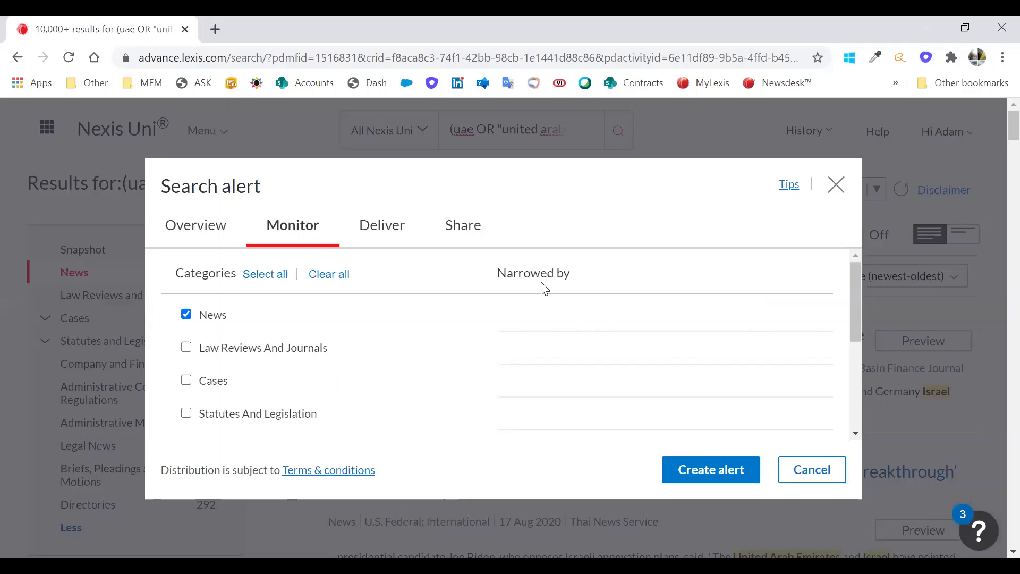
pyautogui.click(378, 229)
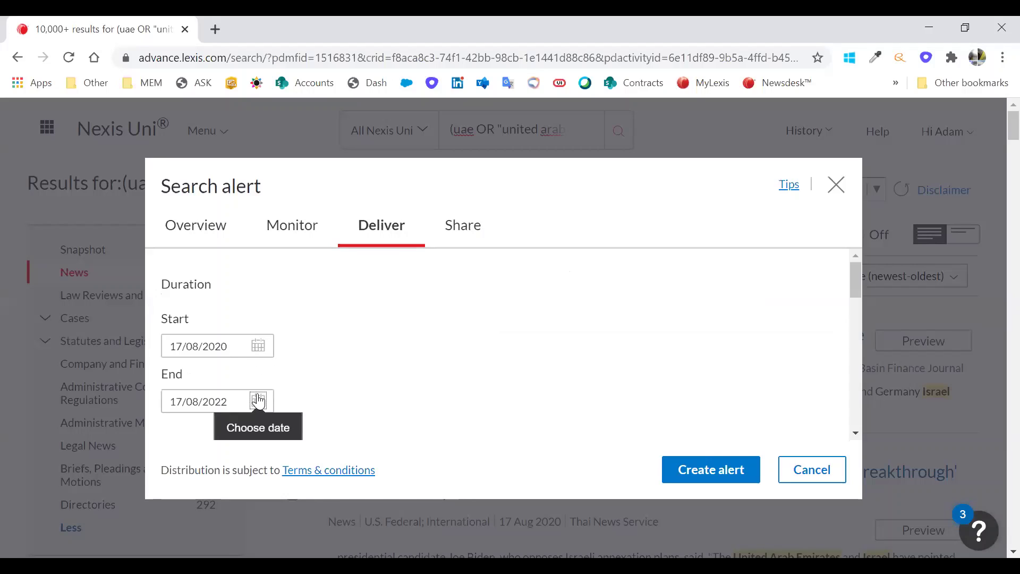
pyautogui.click(201, 402)
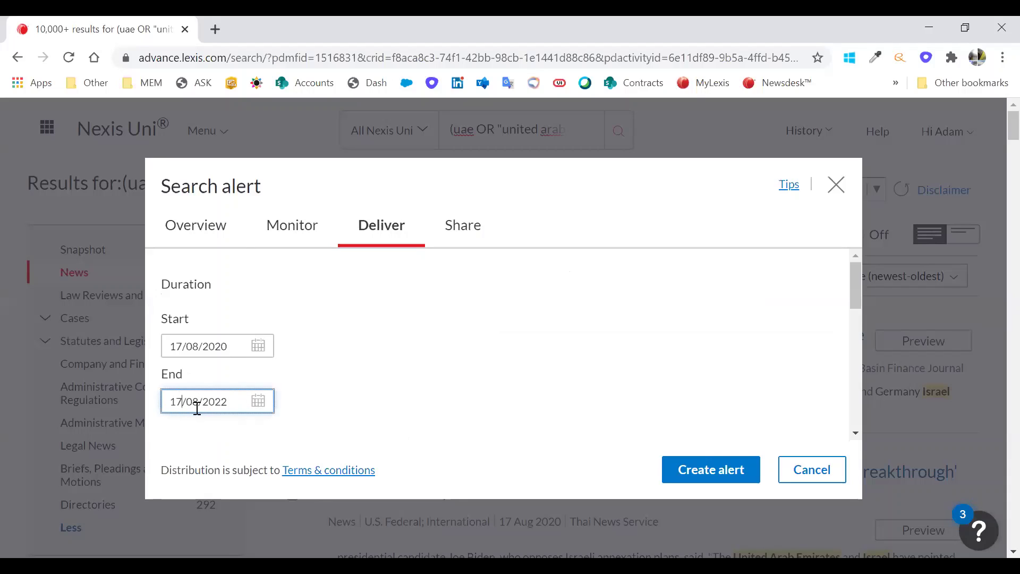
pyautogui.press('BackSpace')
pyautogui.press('BackSpace')
pyautogui.write('25')
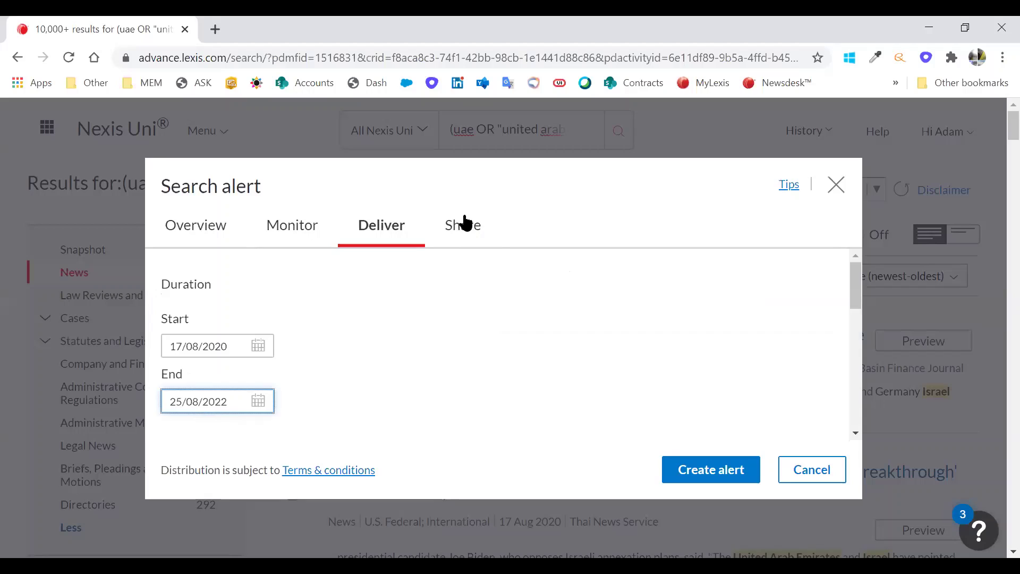
# - Review the alert's Share options and submit it, which reports incorrect end date and email values
pyautogui.click(465, 222)
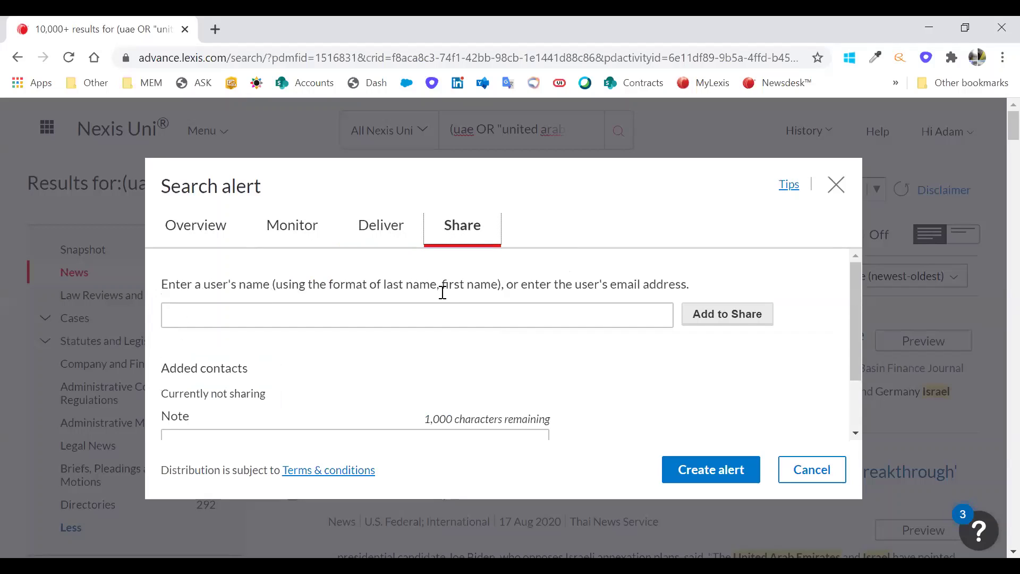
pyautogui.scroll(-2, 450, 321)
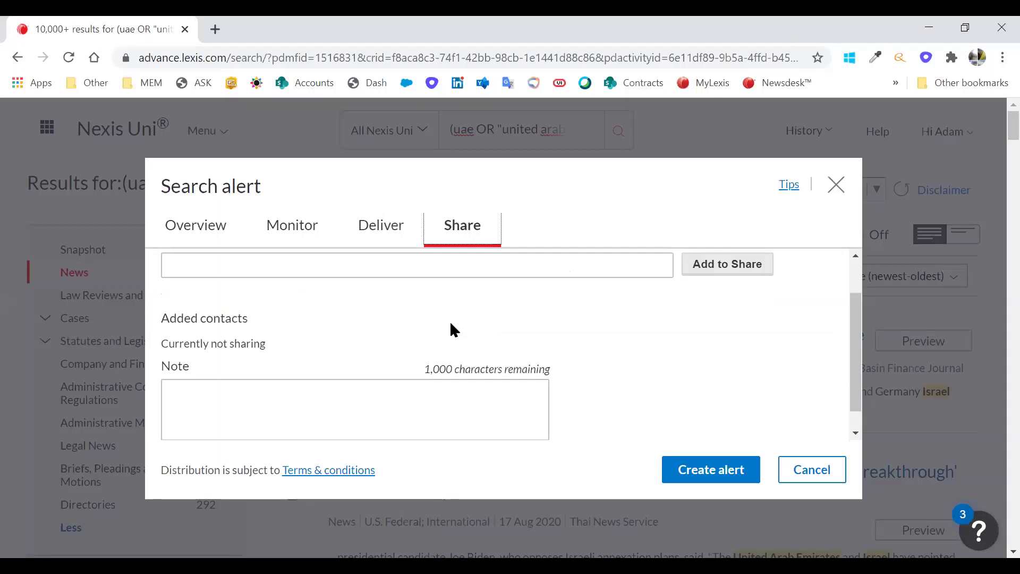
pyautogui.click(711, 484)
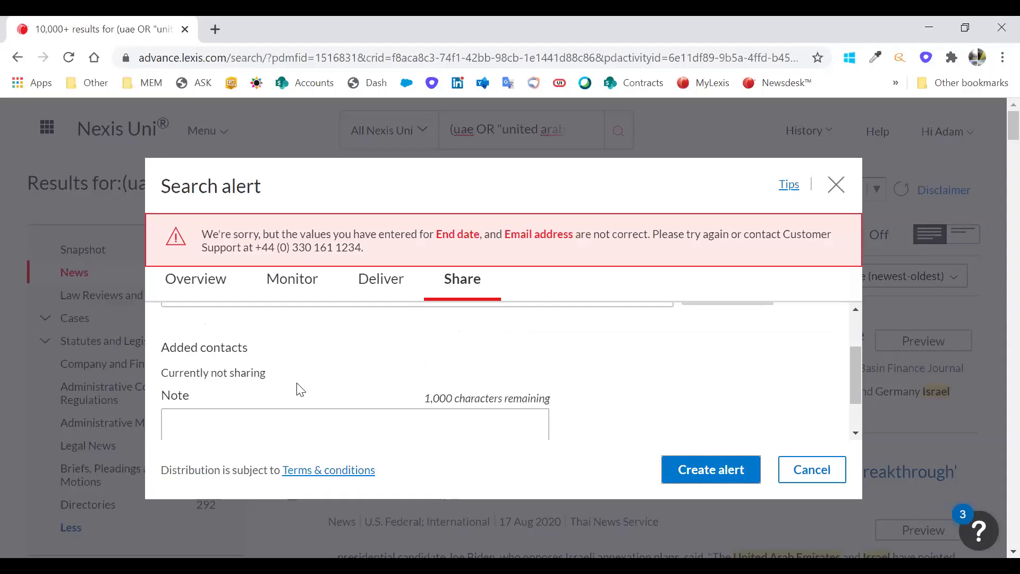
# - Enter a recipient's email address in the alert's share field
pyautogui.scroll(2, 207, 400)
pyautogui.click(217, 366)
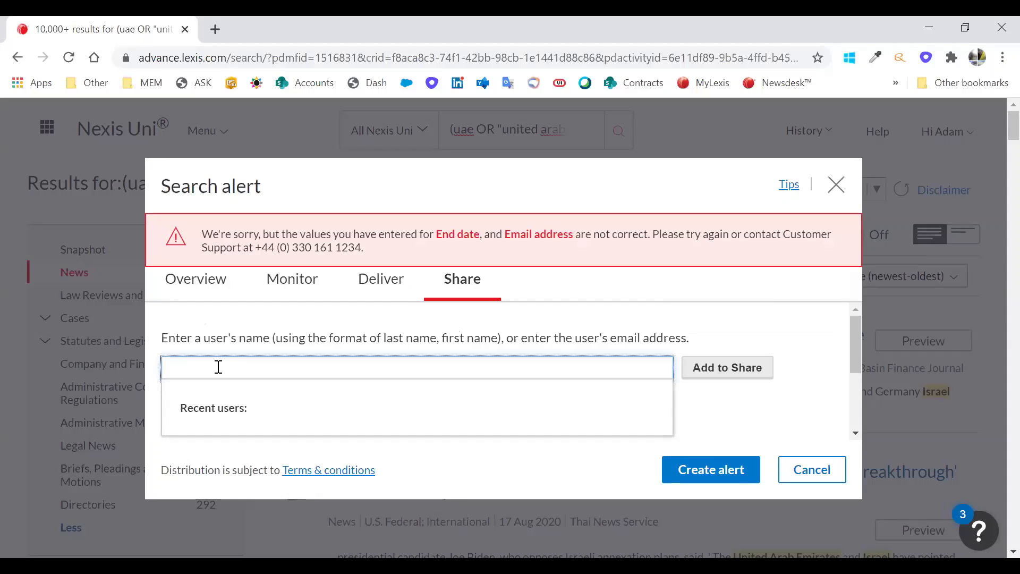
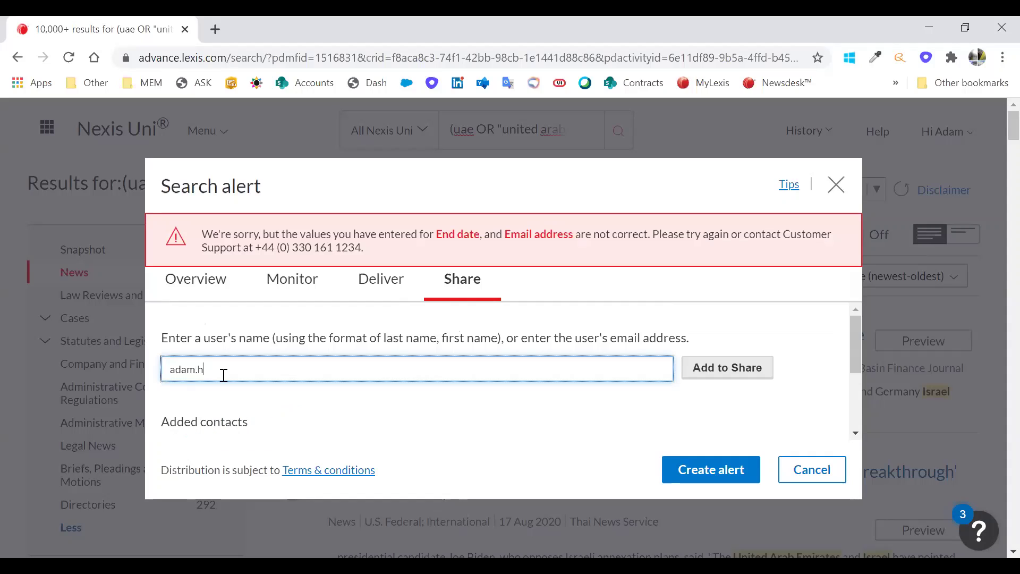
pyautogui.hotkey('ctrl', 'a')
pyautogui.click(361, 281)
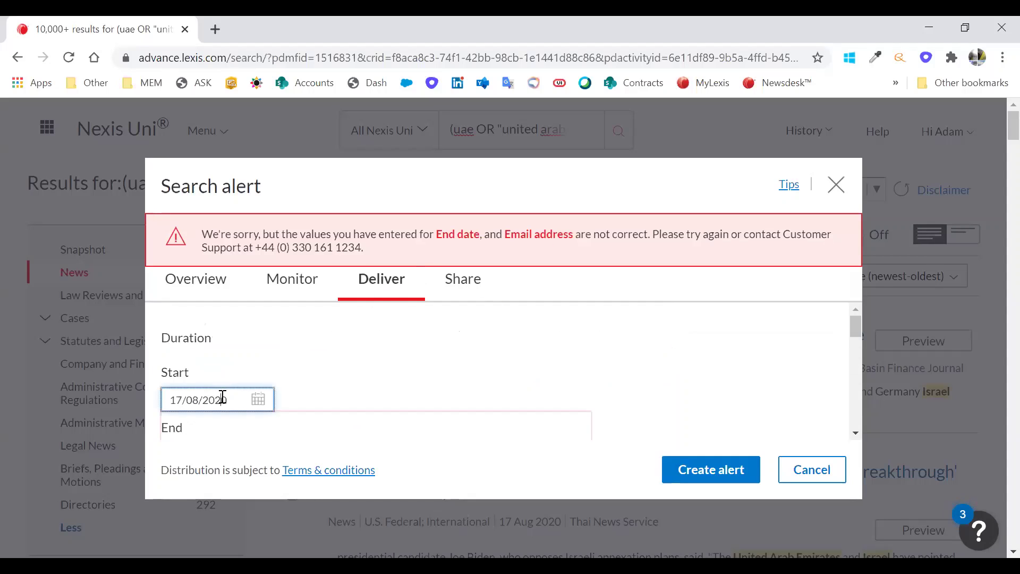
pyautogui.scroll(-1, 252, 398)
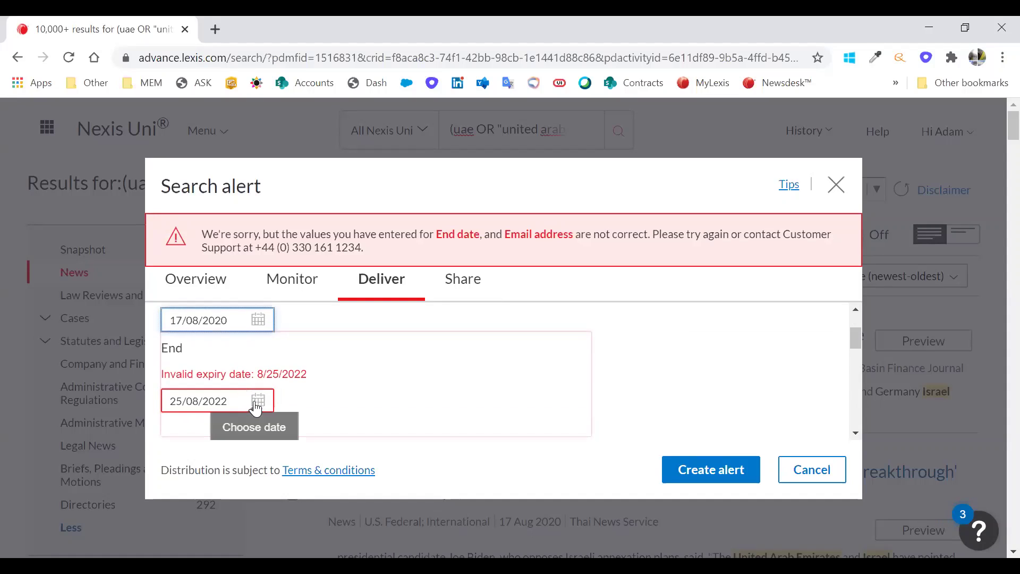
# - Set the alert start date to 31/08/2020 from the calendar
pyautogui.click(255, 407)
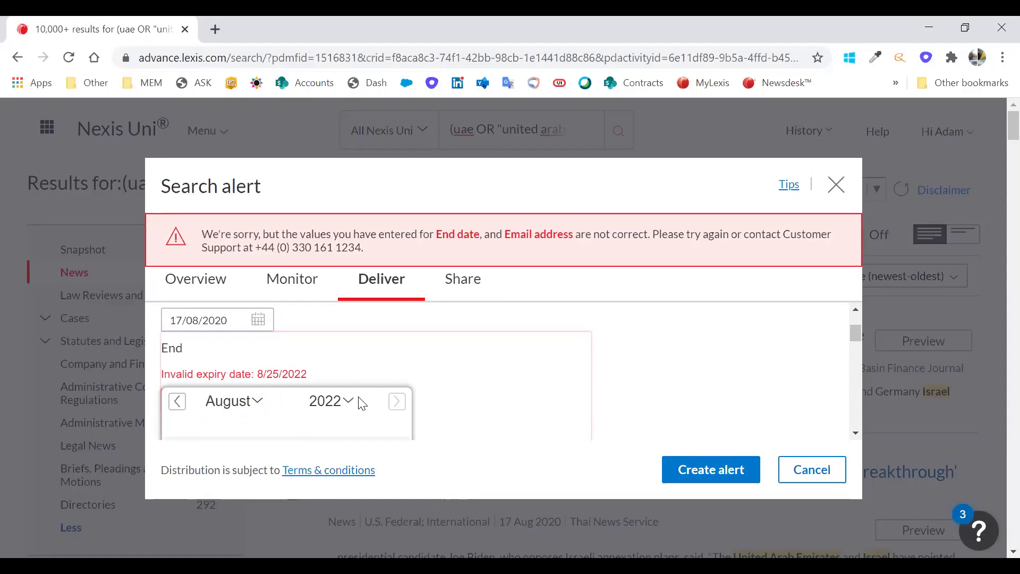
pyautogui.scroll(-1, 340, 406)
pyautogui.scroll(-2, 324, 371)
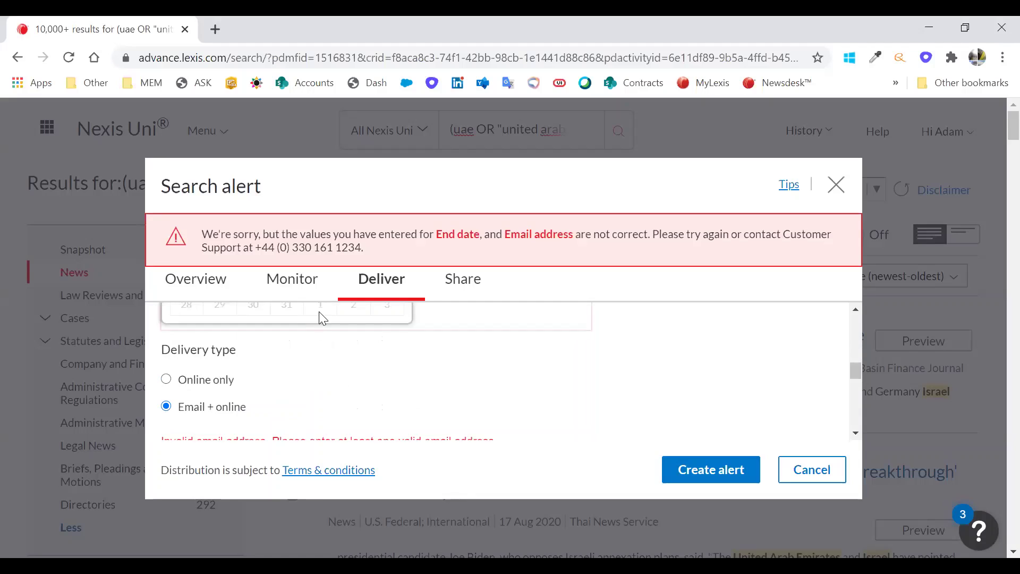
pyautogui.scroll(-2, 318, 345)
pyautogui.scroll(2, 321, 387)
pyautogui.scroll(-1, 297, 401)
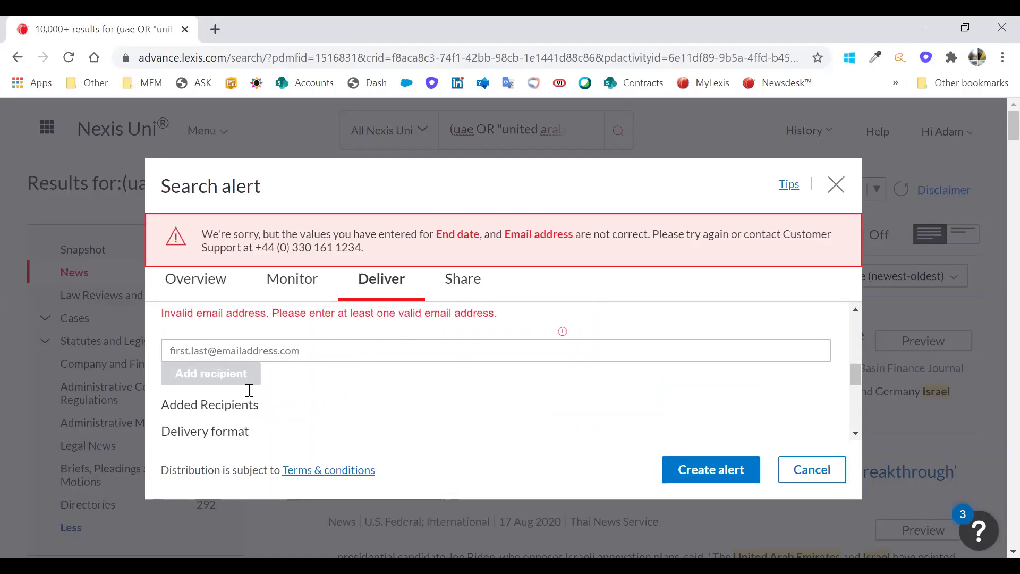
pyautogui.scroll(5, 245, 369)
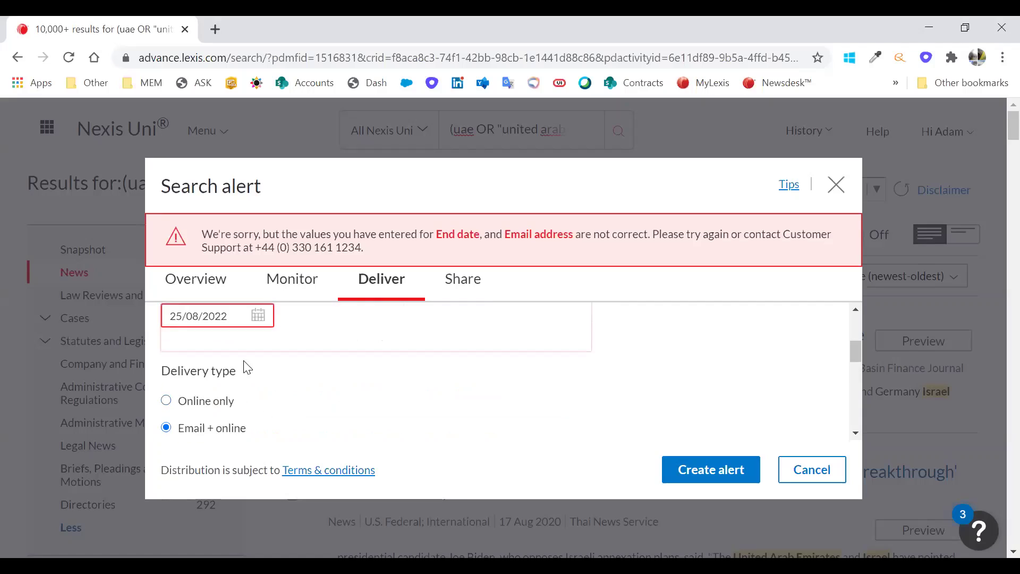
pyautogui.click(261, 319)
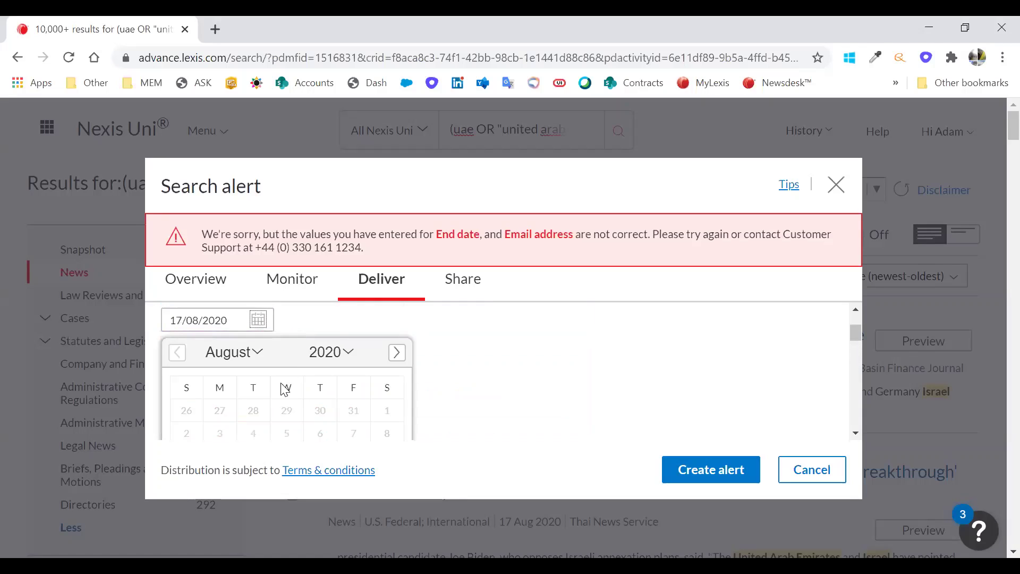
pyautogui.scroll(-3, 350, 422)
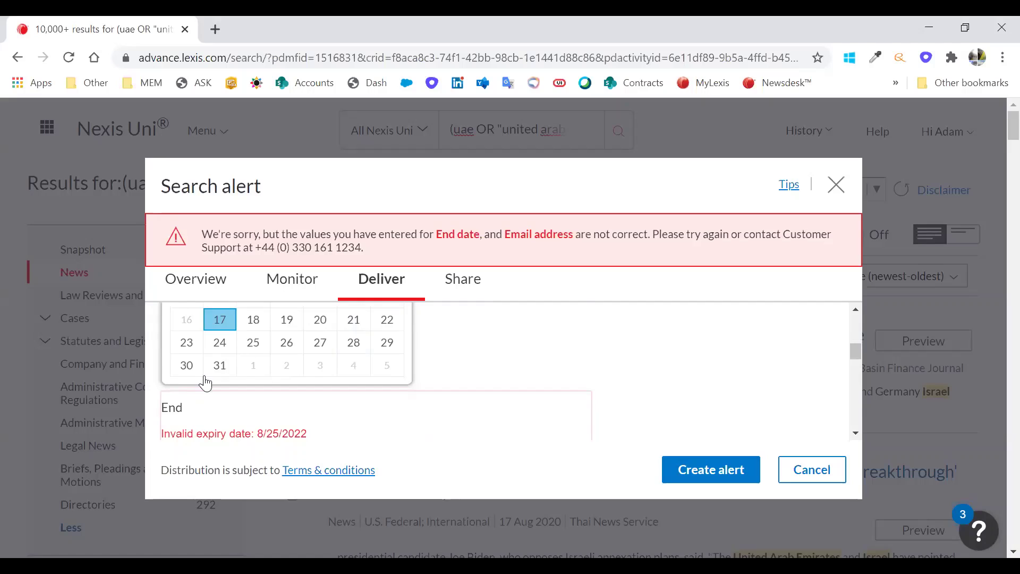
pyautogui.click(224, 363)
# - Enter the recipient's email address and add it to the alert
pyautogui.scroll(-3, 325, 371)
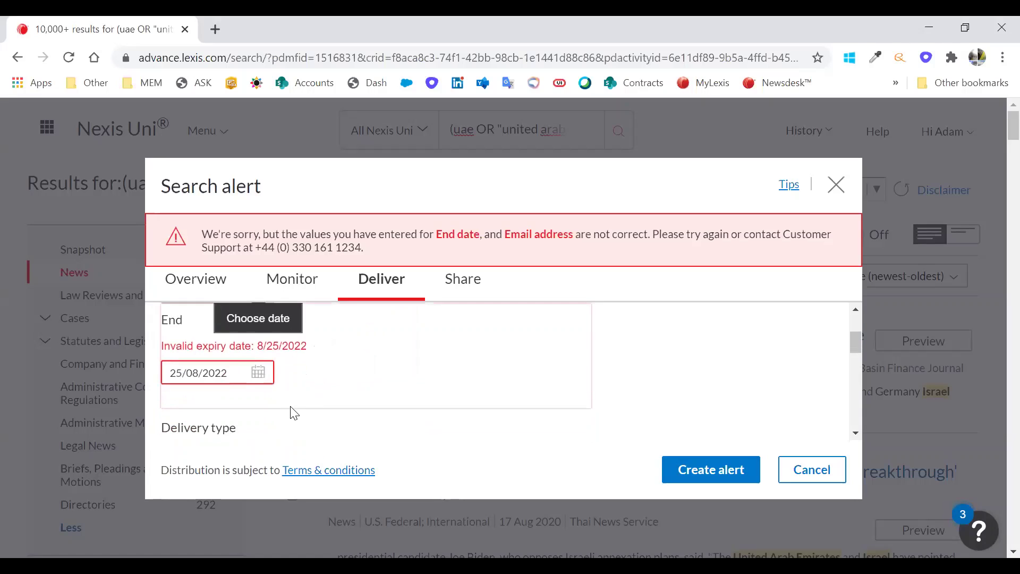
pyautogui.scroll(-3, 399, 412)
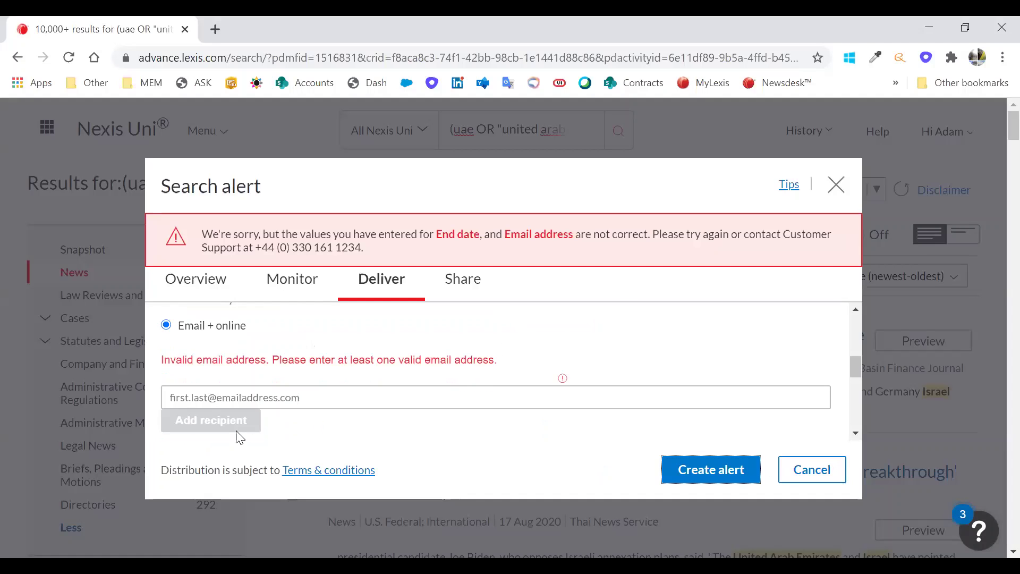
pyautogui.click(239, 400)
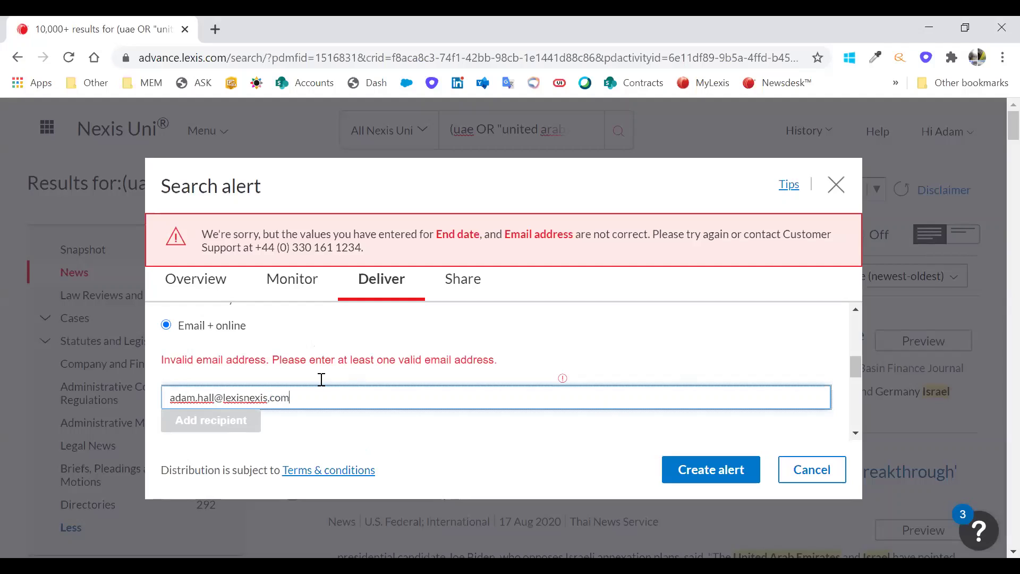
pyautogui.click(275, 399)
pyautogui.click(707, 468)
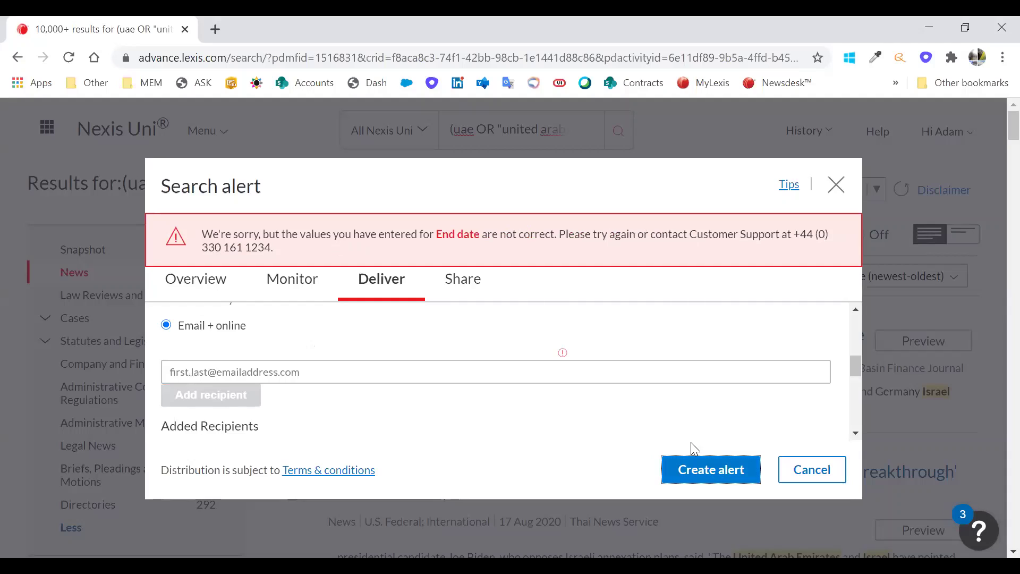
# - Set the alert end date to 16/08/2022 and create the alert
pyautogui.scroll(3, 258, 419)
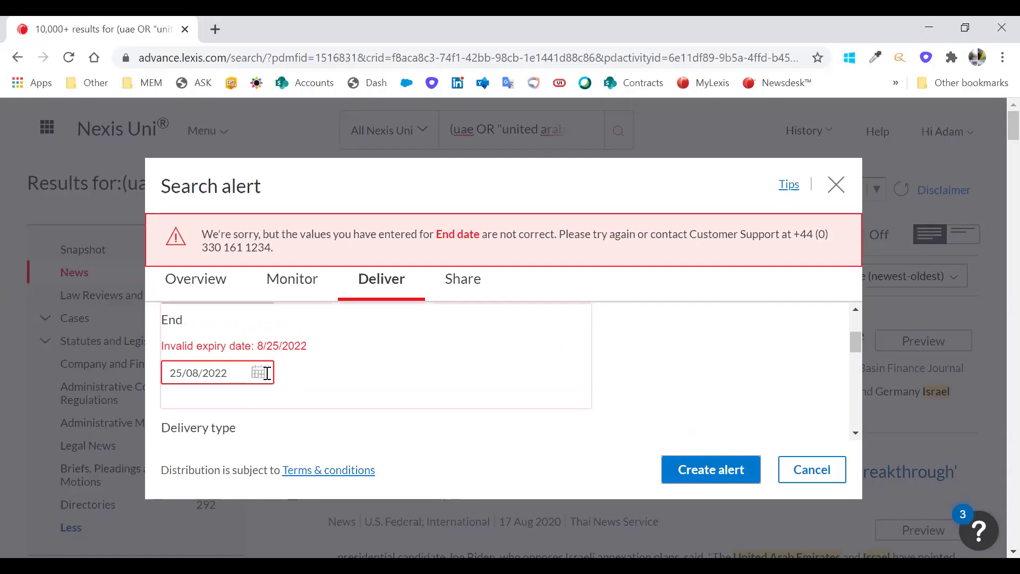
pyautogui.click(264, 378)
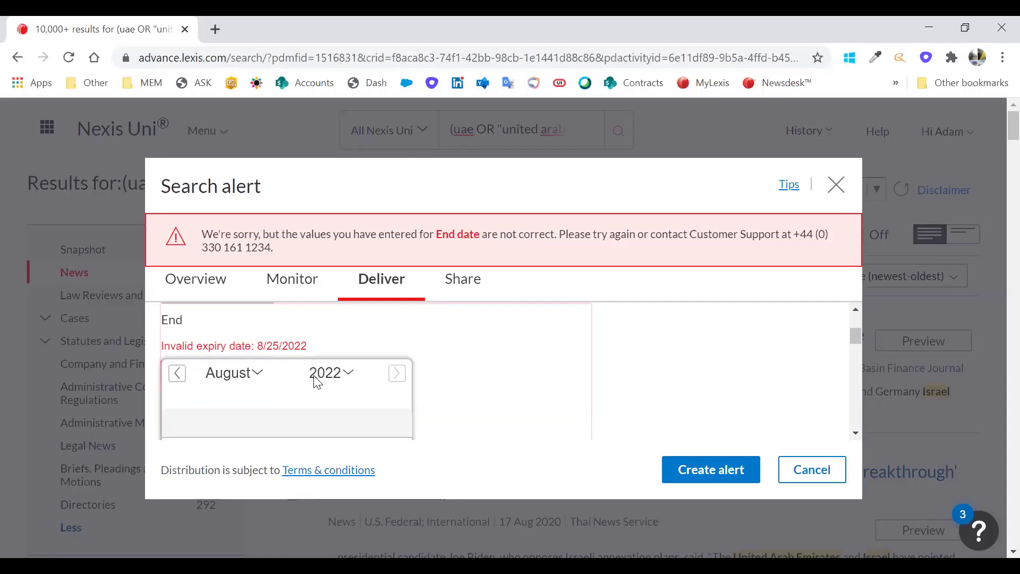
pyautogui.scroll(-2, 314, 380)
pyautogui.click(253, 391)
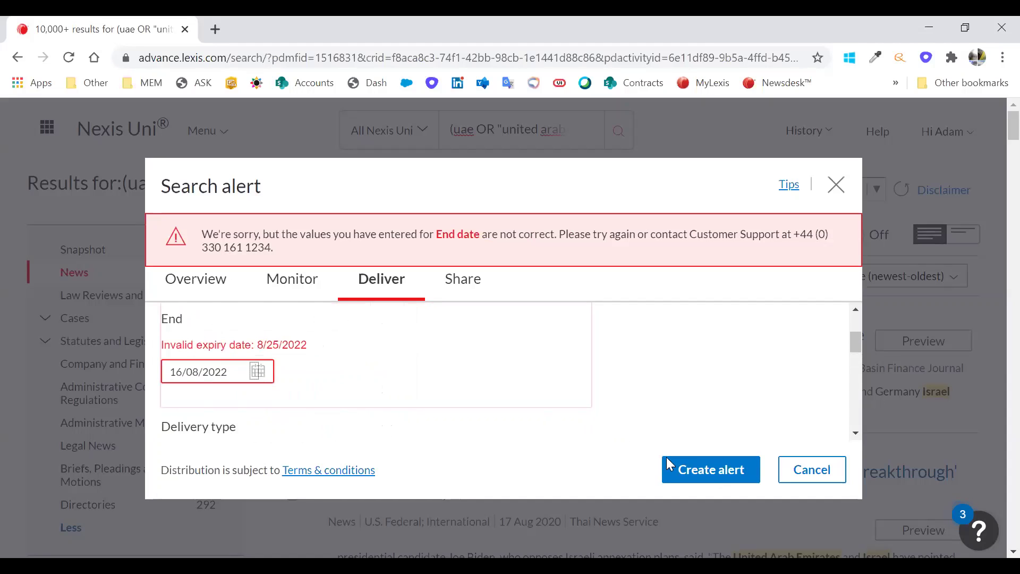
pyautogui.click(712, 468)
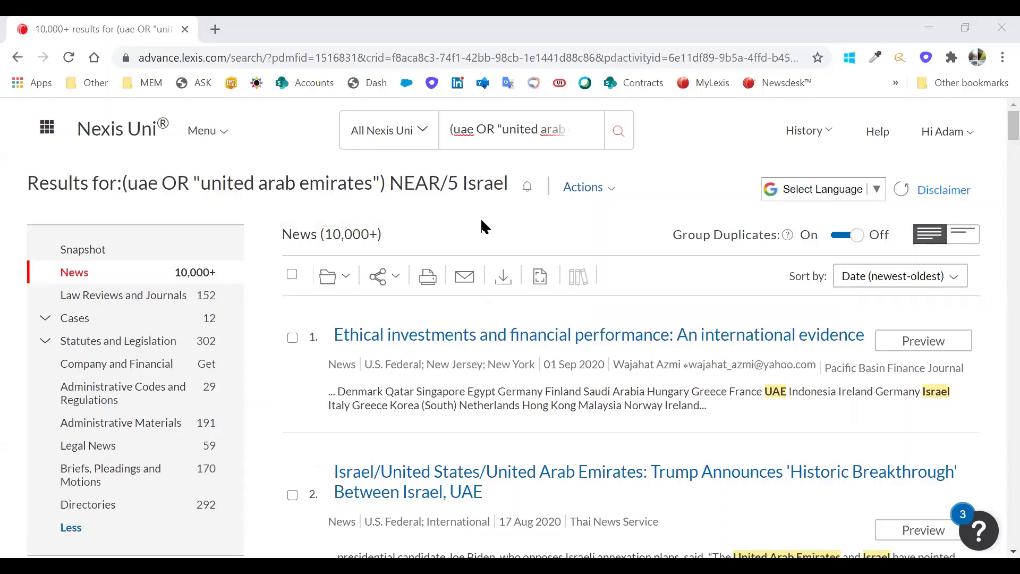
# - Return to the Nexis Uni home page via the logo
pyautogui.click(124, 142)
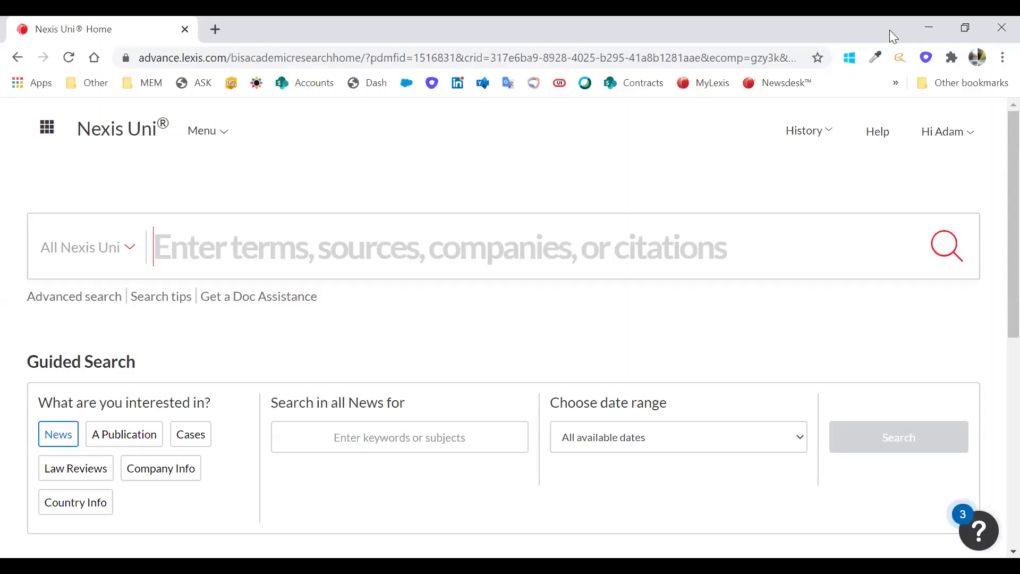
pyautogui.click(939, 134)
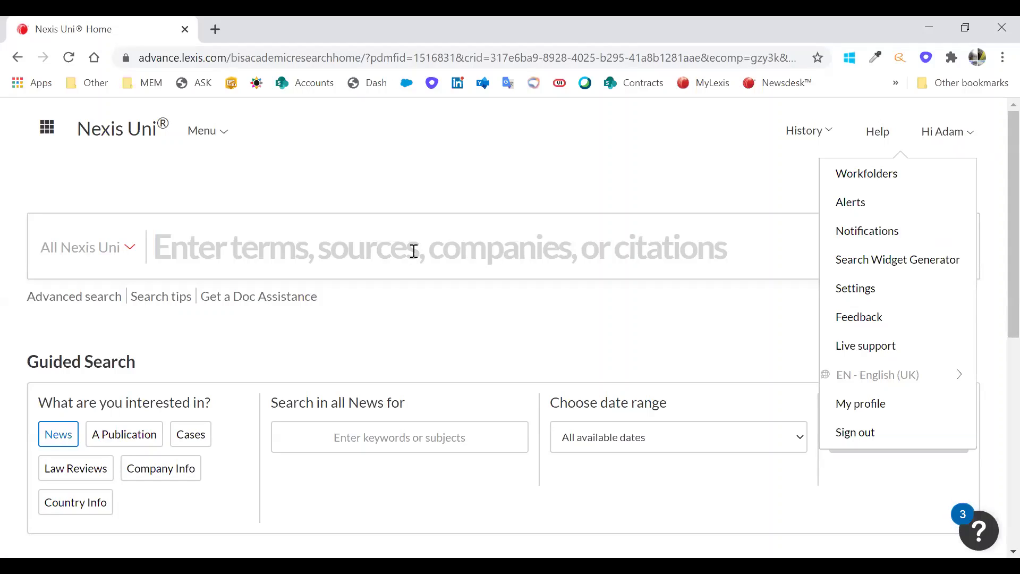
pyautogui.click(521, 175)
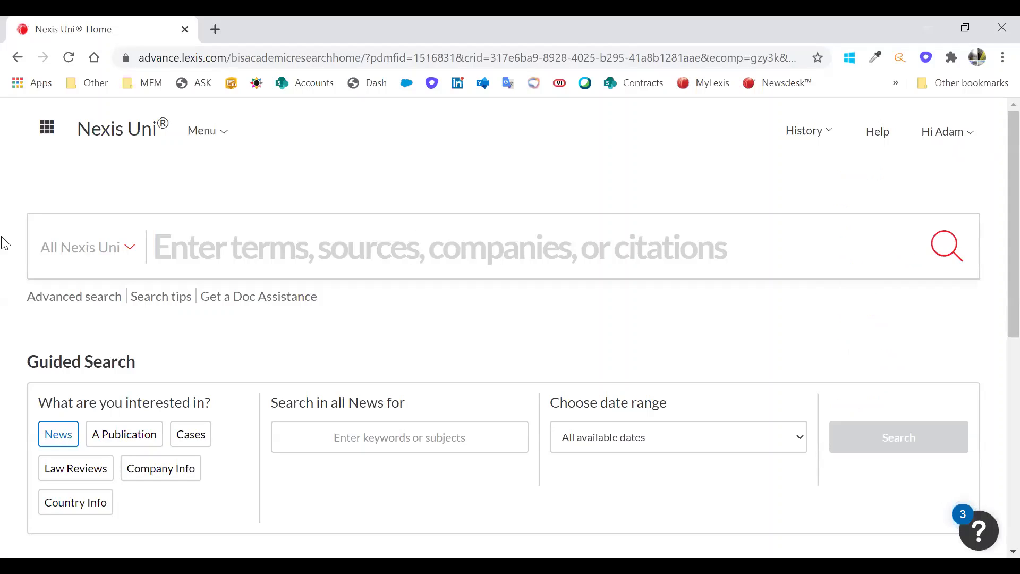
pyautogui.click(266, 257)
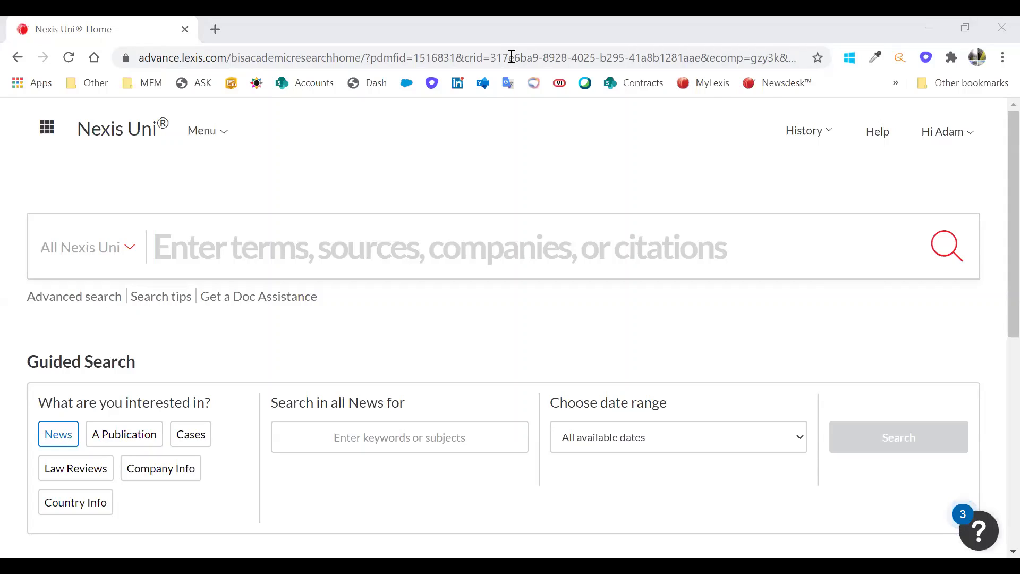
pyautogui.click(202, 227)
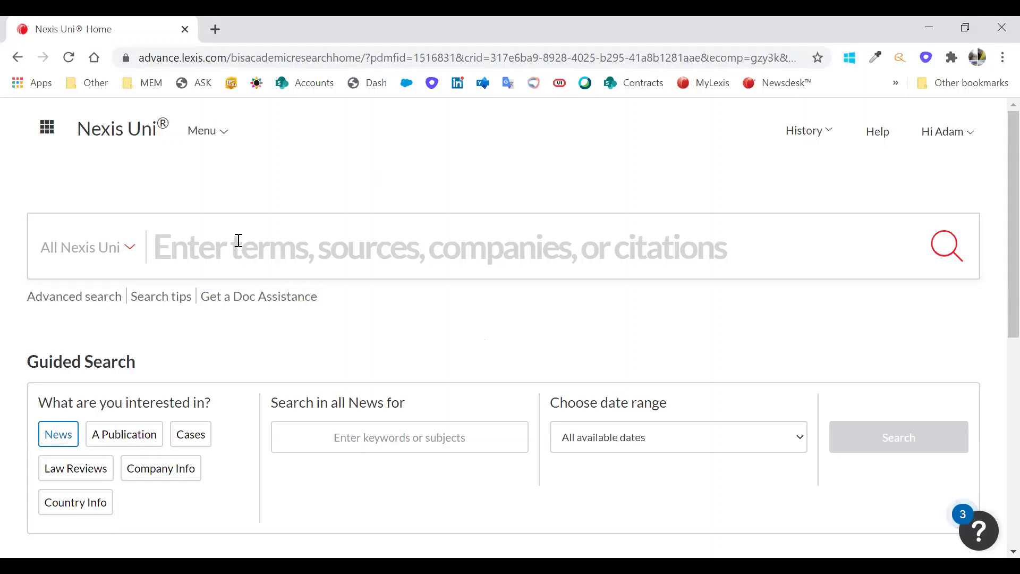
# - Open All Sources from the Menu and browse the alphabetical source list
pyautogui.click(224, 139)
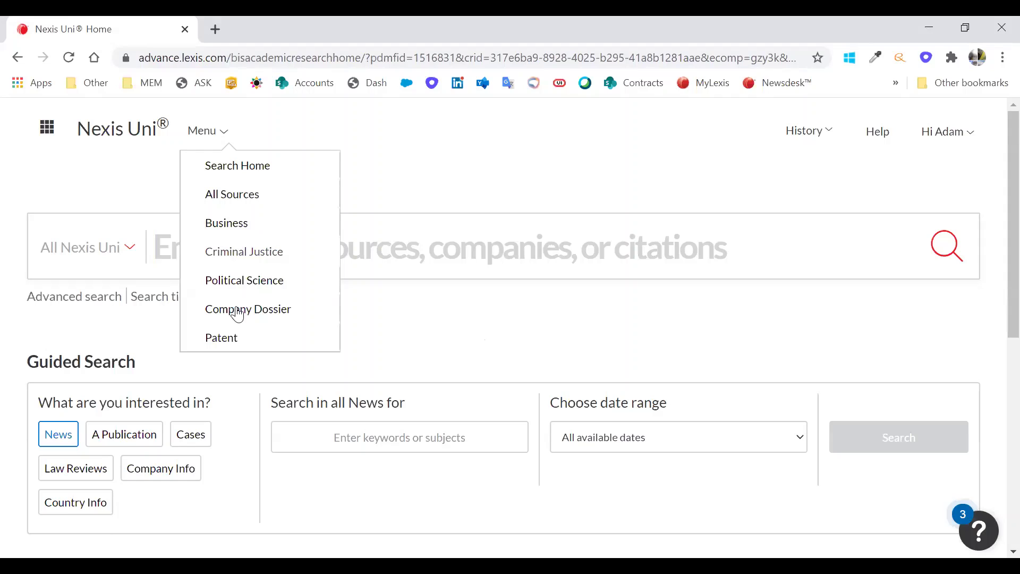
pyautogui.click(248, 194)
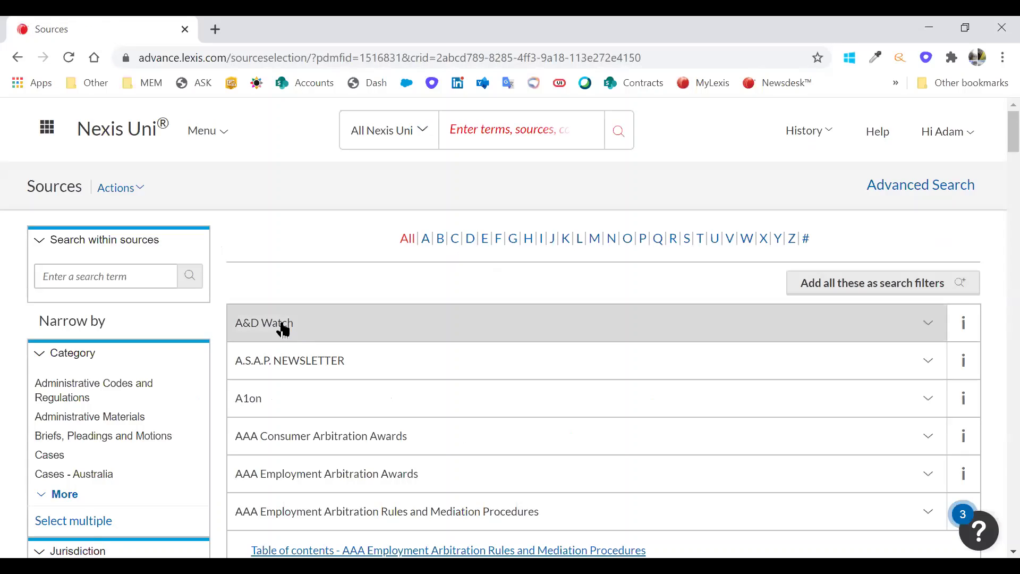
pyautogui.scroll(-1, 312, 359)
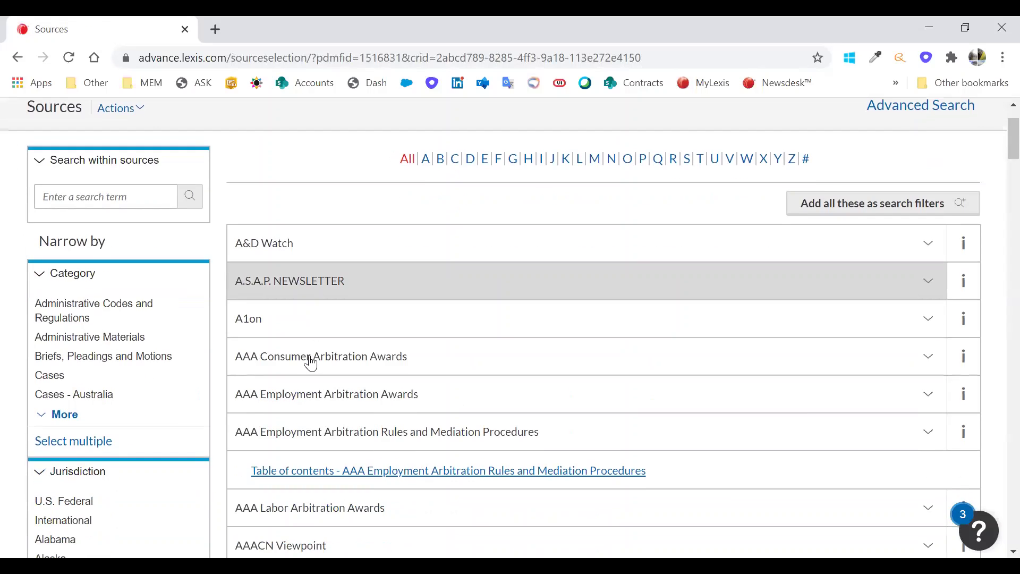
pyautogui.scroll(2, 376, 273)
pyautogui.scroll(-2, 442, 342)
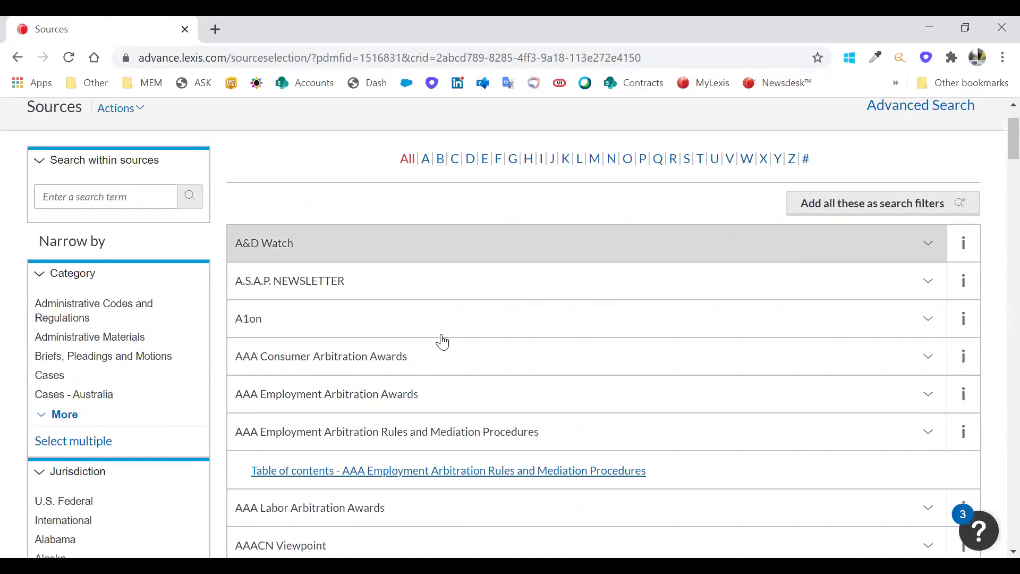
pyautogui.scroll(1, 376, 307)
pyautogui.scroll(1, 480, 162)
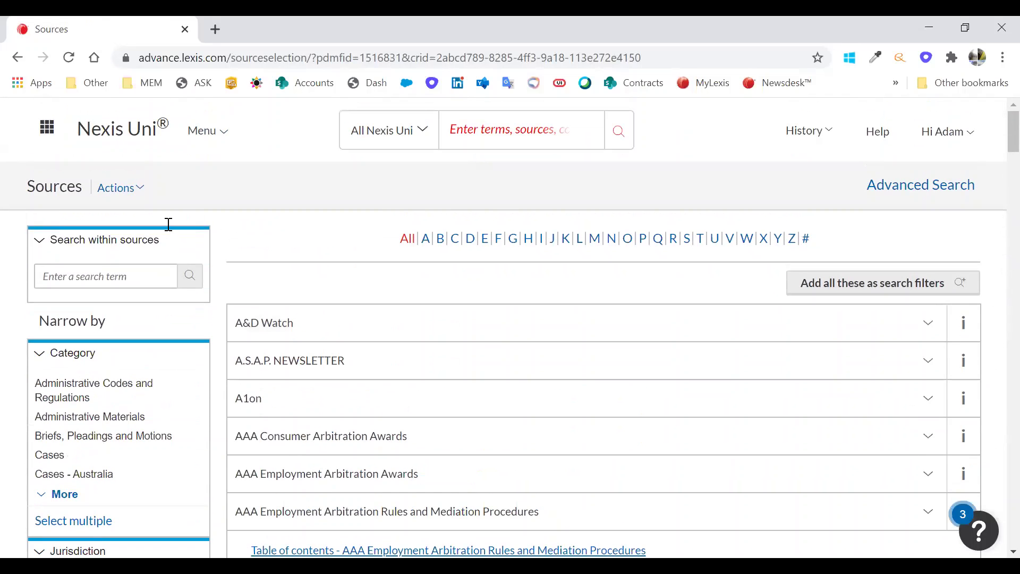
# - Search within sources for 'lancet', choosing The Lancet from the suggestions
pyautogui.click(128, 275)
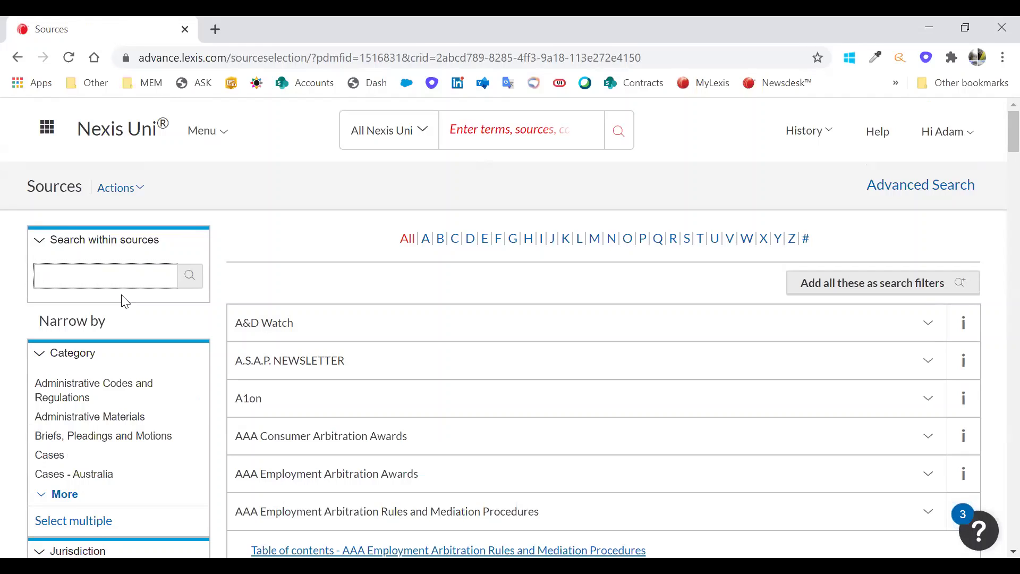
pyautogui.write('lancet')
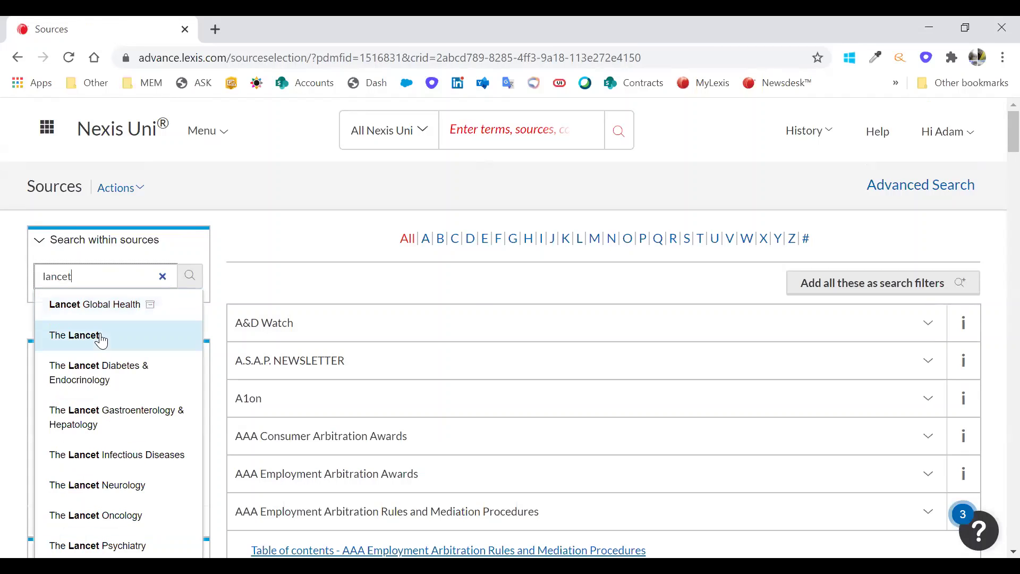
pyautogui.click(101, 337)
pyautogui.click(187, 274)
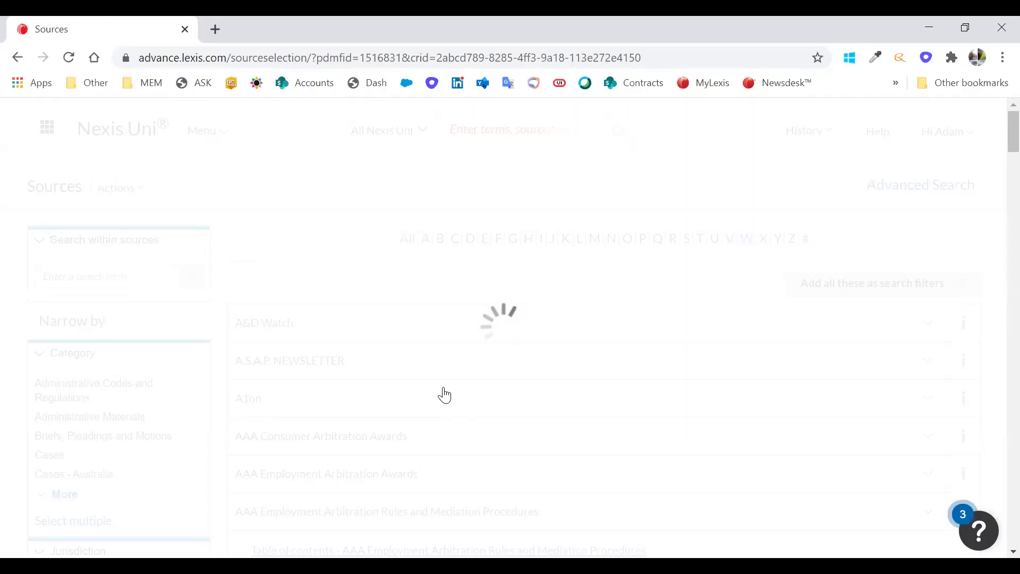
pyautogui.scroll(-1, 940, 287)
# - Show The Lancet's source info: Elsevier Ltd., weekly, coverage from January 7, 1995
pyautogui.click(929, 282)
pyautogui.click(964, 284)
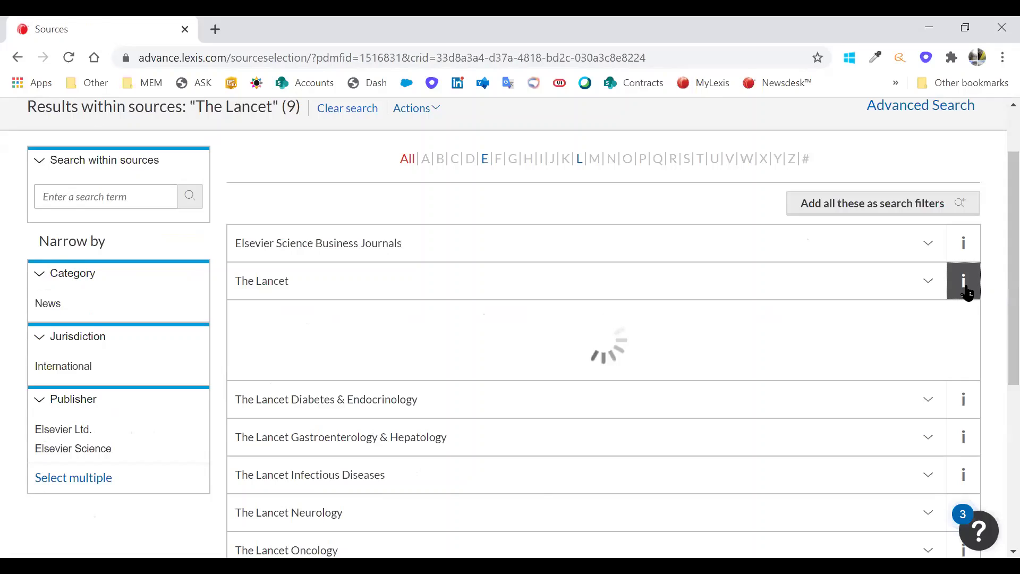
pyautogui.scroll(-1, 866, 307)
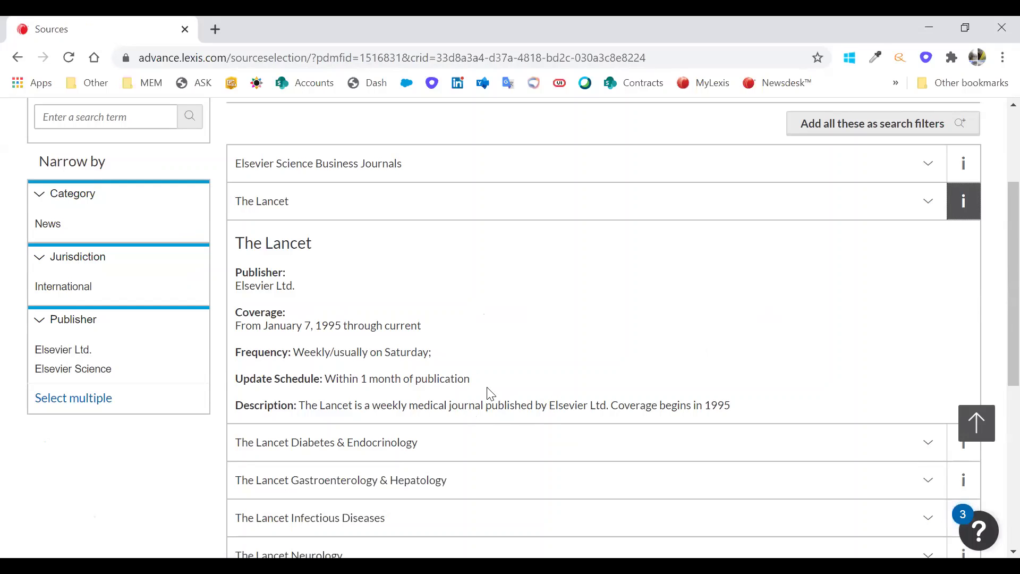
pyautogui.scroll(-1, 441, 395)
pyautogui.scroll(3, 440, 337)
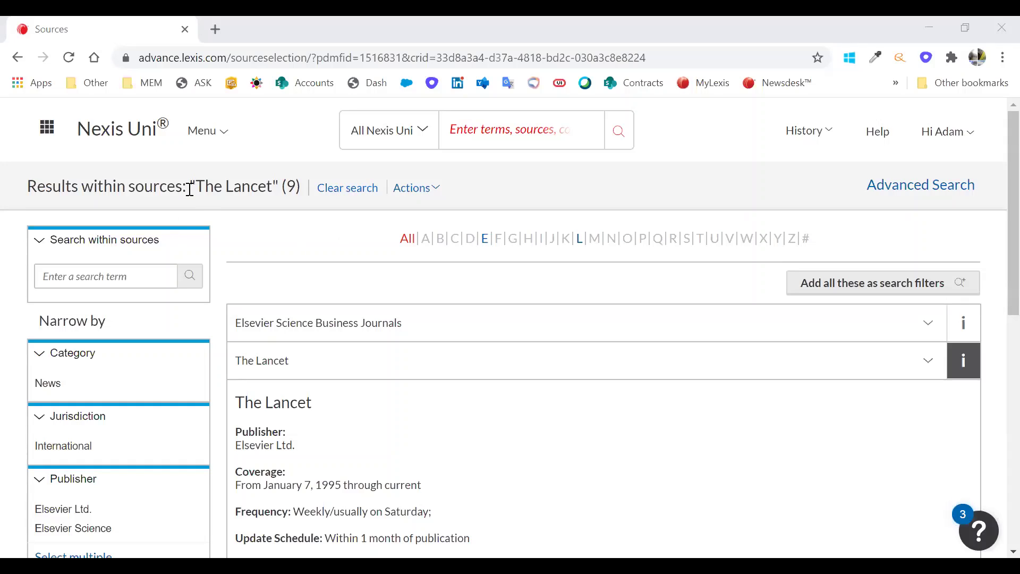
# - Scroll The Lancet's details to read its within-1-month update schedule and 1995 coverage start
pyautogui.scroll(-8, 206, 292)
pyautogui.scroll(8, 208, 276)
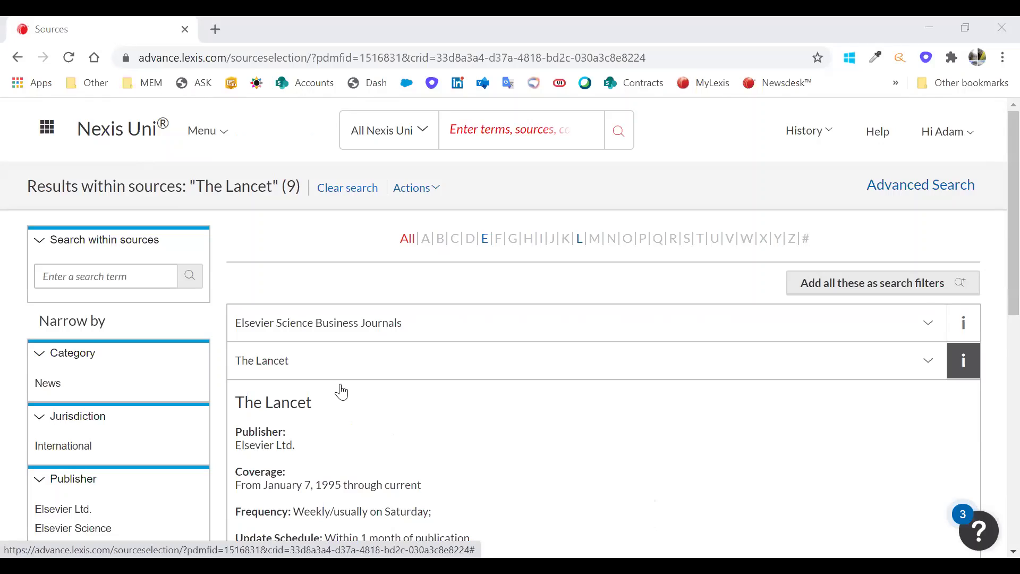
pyautogui.scroll(-2, 341, 392)
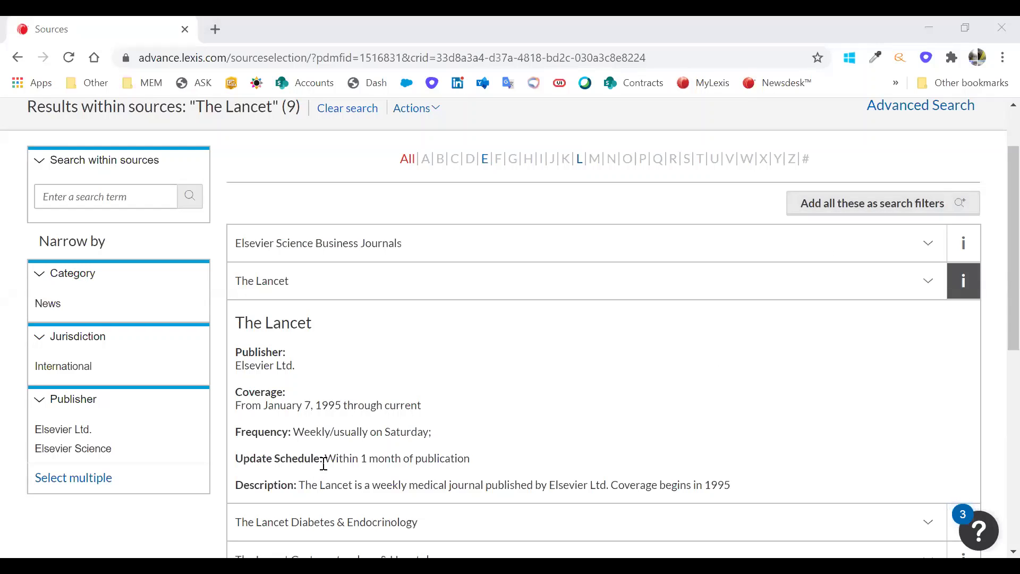
pyautogui.click(931, 277)
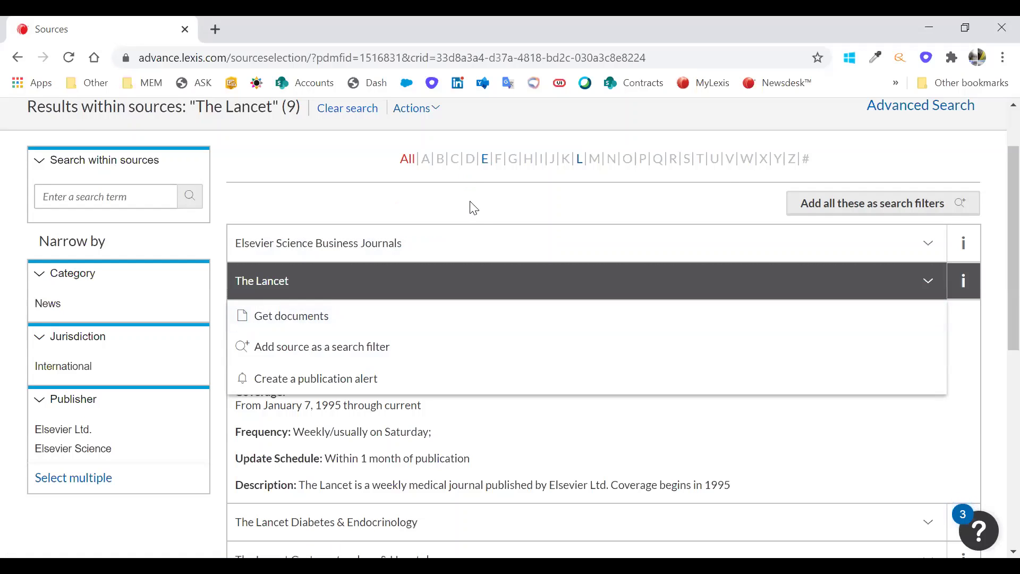
pyautogui.scroll(-1, 909, 362)
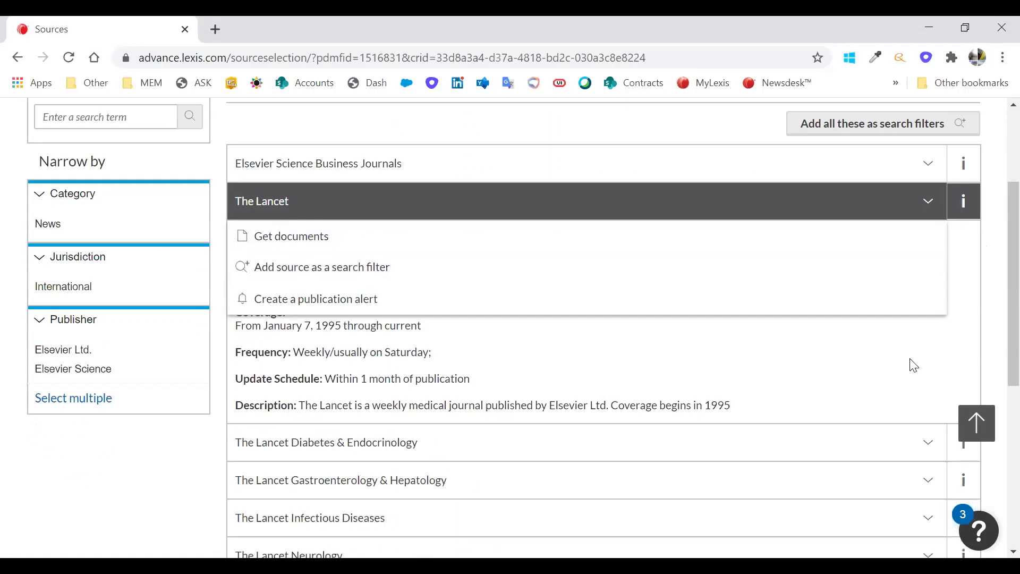
pyautogui.scroll(-3, 871, 362)
pyautogui.scroll(-2, 871, 362)
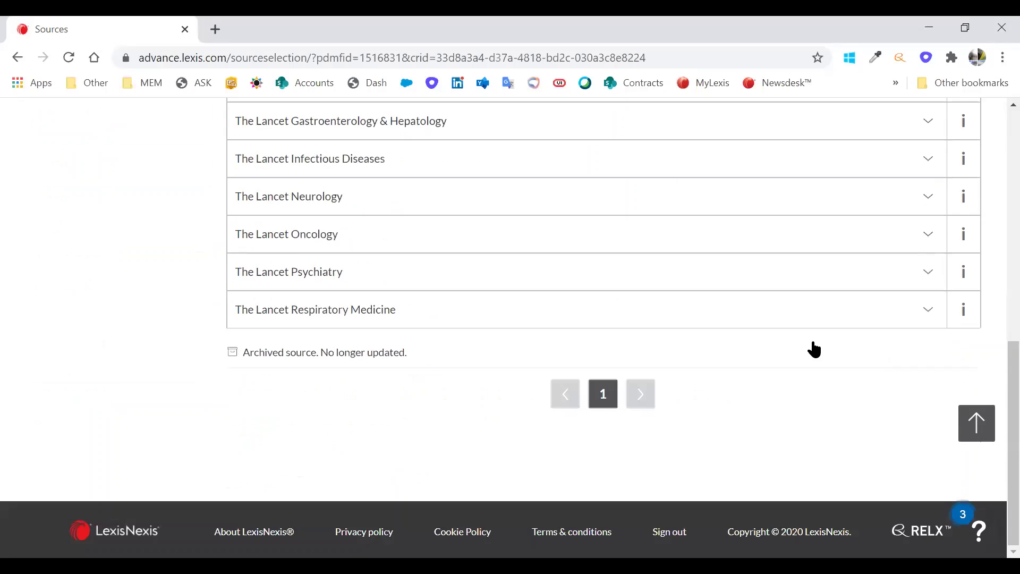
pyautogui.scroll(8, 813, 349)
# - Open the Narrow-by panel, view Recent & favourites, then show Date Range options set to All time
pyautogui.click(423, 149)
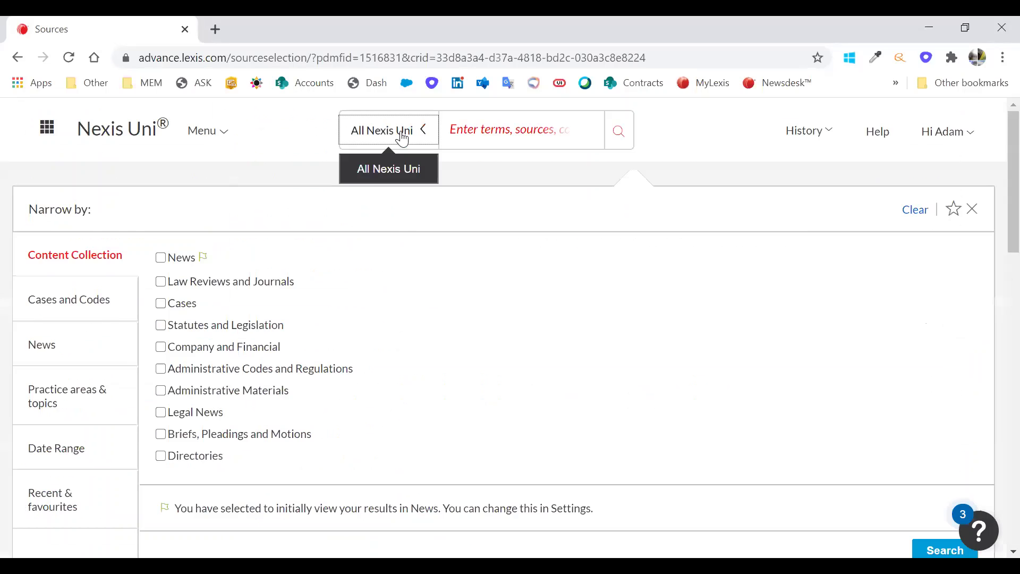
pyautogui.scroll(-3, 82, 327)
pyautogui.click(83, 332)
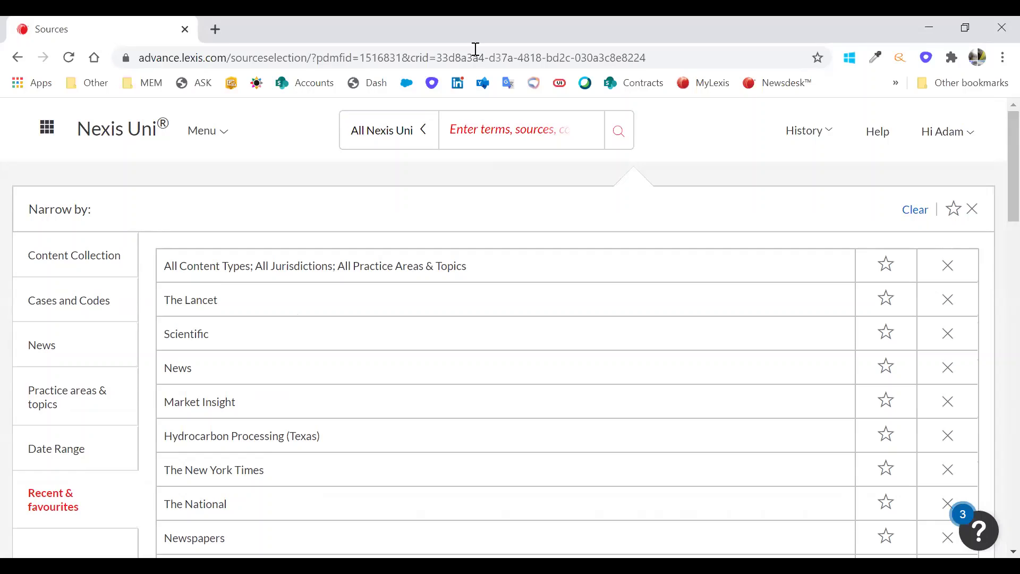
pyautogui.click(86, 448)
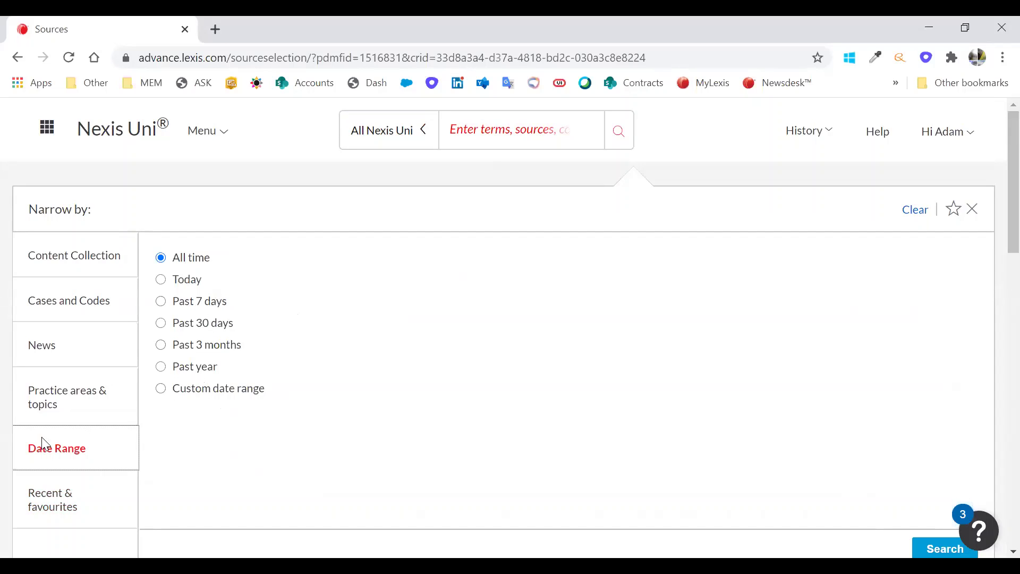
# - Browse Practice areas & topics, from Administrative Law to Workers' Compensation & SSDI
pyautogui.click(139, 393)
pyautogui.scroll(-2, 542, 393)
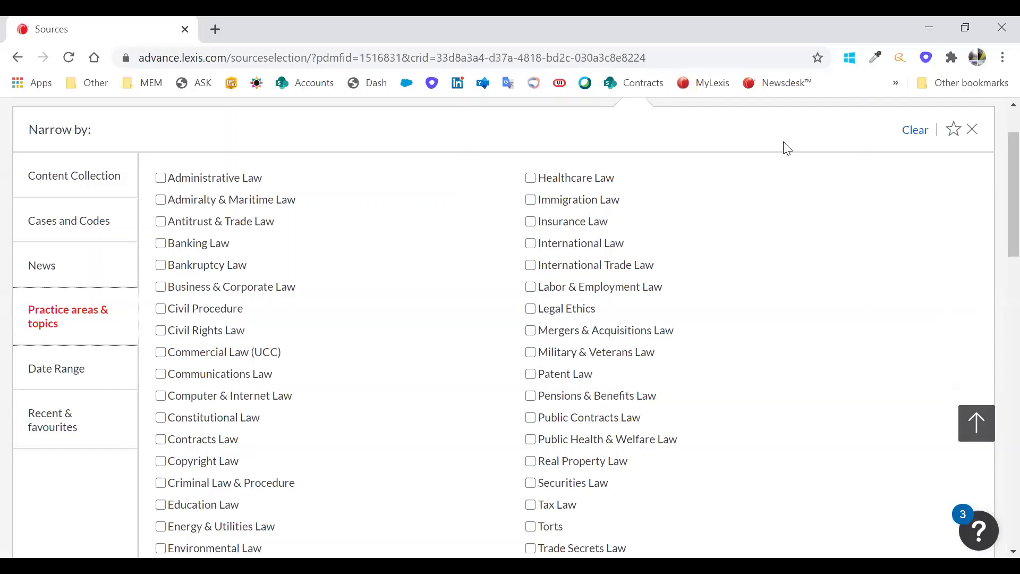
pyautogui.scroll(-2, 997, 253)
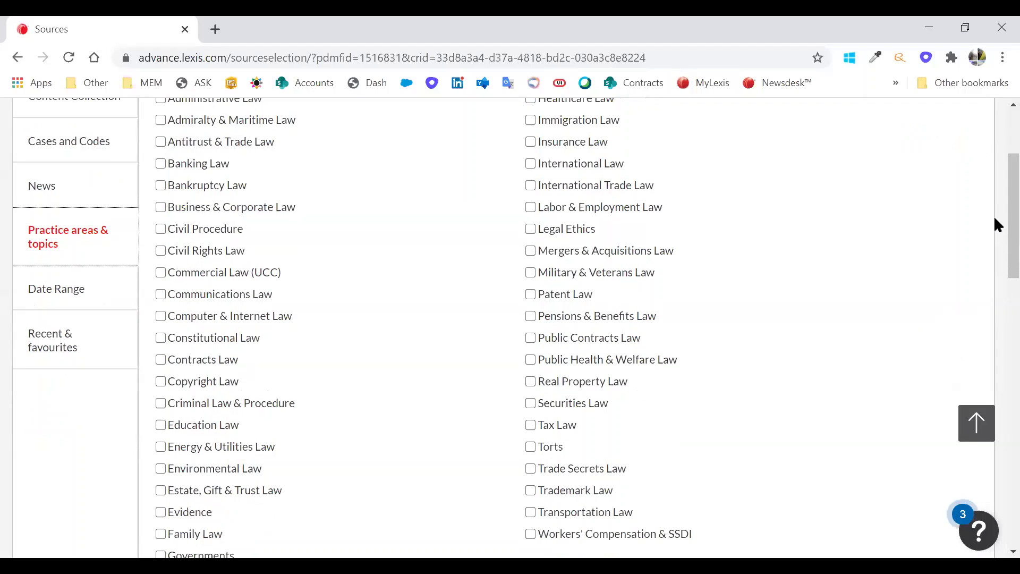
pyautogui.scroll(1, 994, 217)
pyautogui.scroll(-3, 993, 255)
pyautogui.scroll(2, 639, 440)
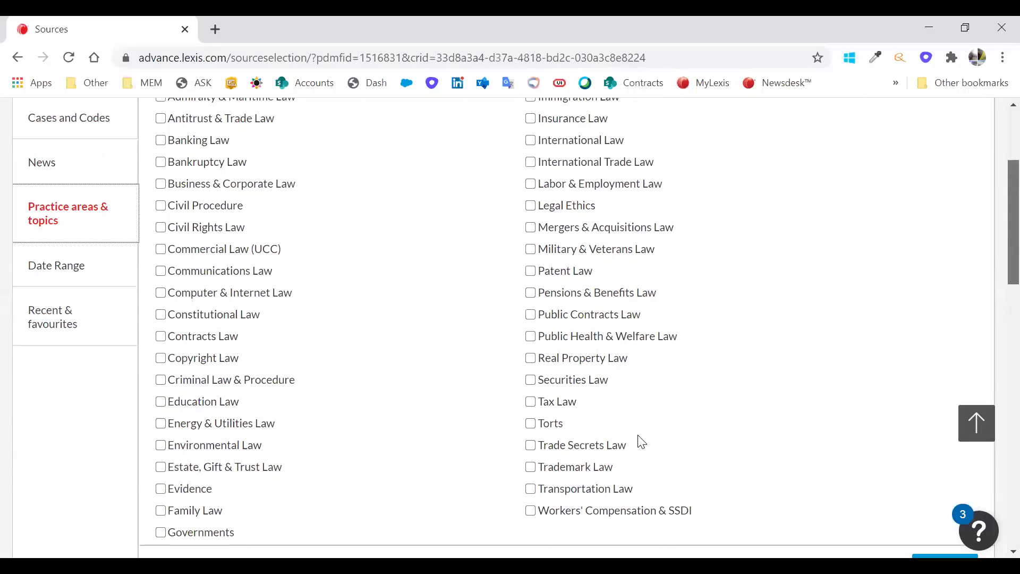
pyautogui.scroll(1, 588, 485)
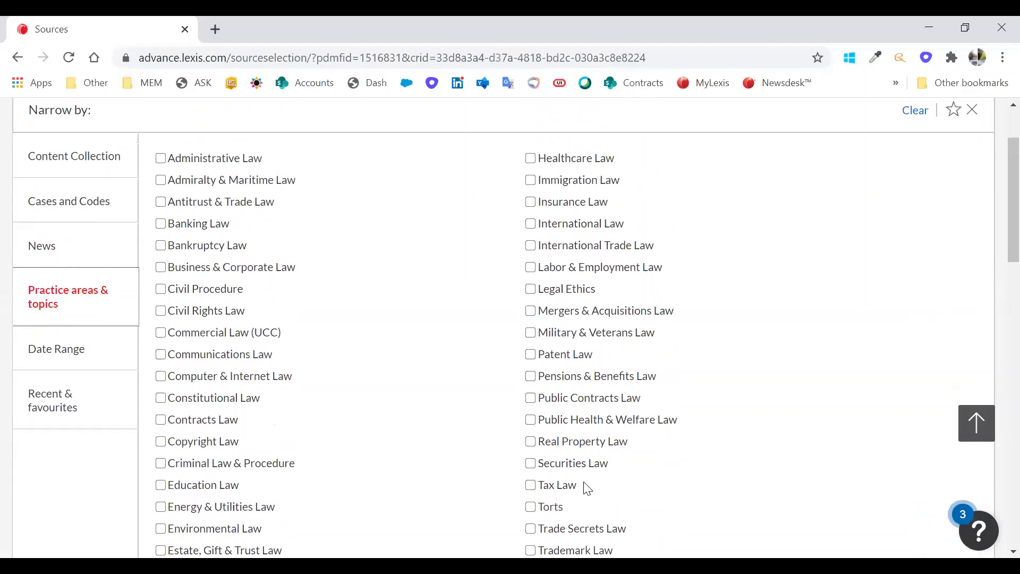
pyautogui.scroll(-2, 584, 487)
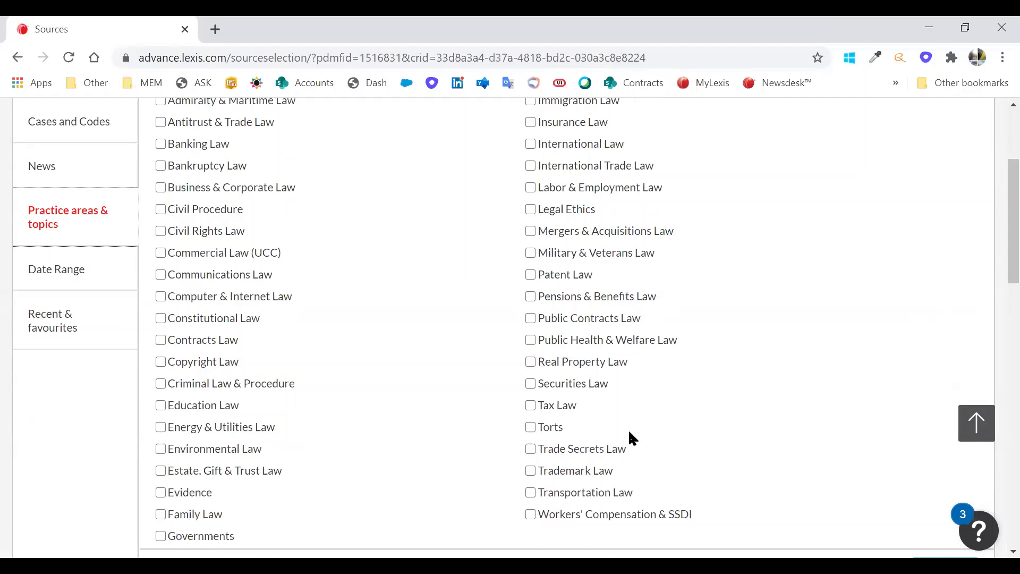
pyautogui.scroll(2, 630, 397)
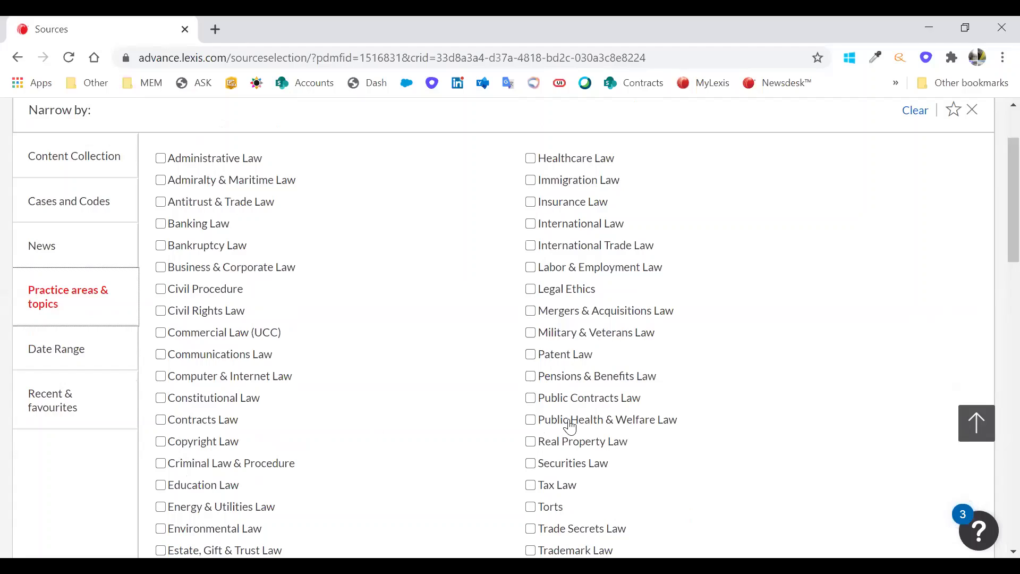
# - Browse the News filters: article types, business news, news sources and news by language
pyautogui.click(84, 245)
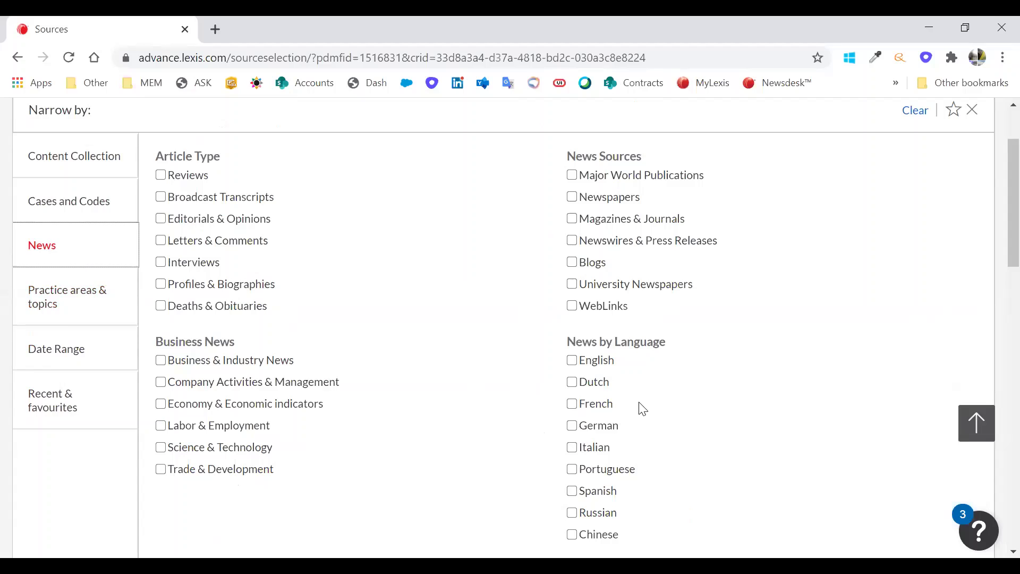
pyautogui.scroll(-1, 630, 460)
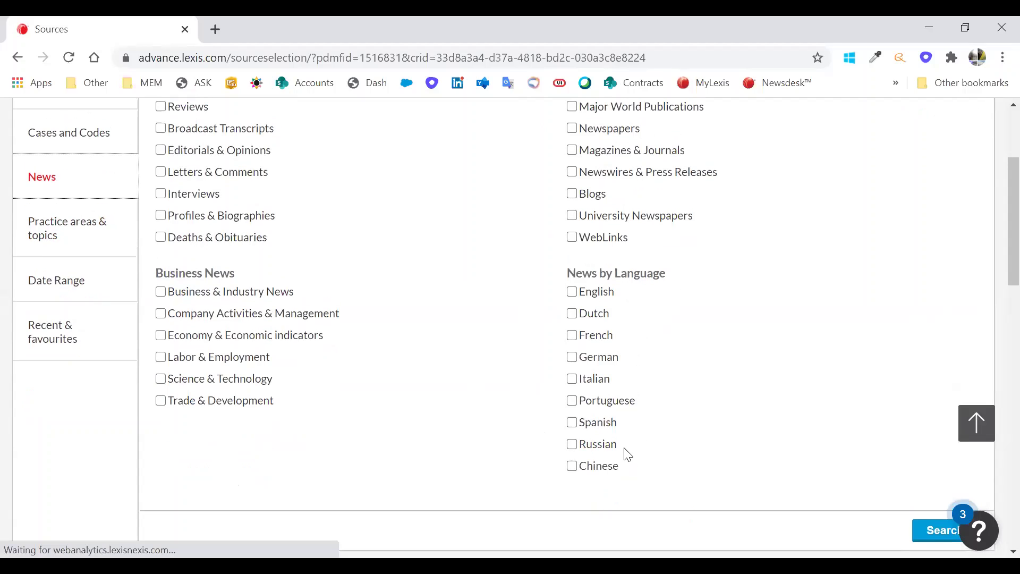
pyautogui.scroll(1, 627, 453)
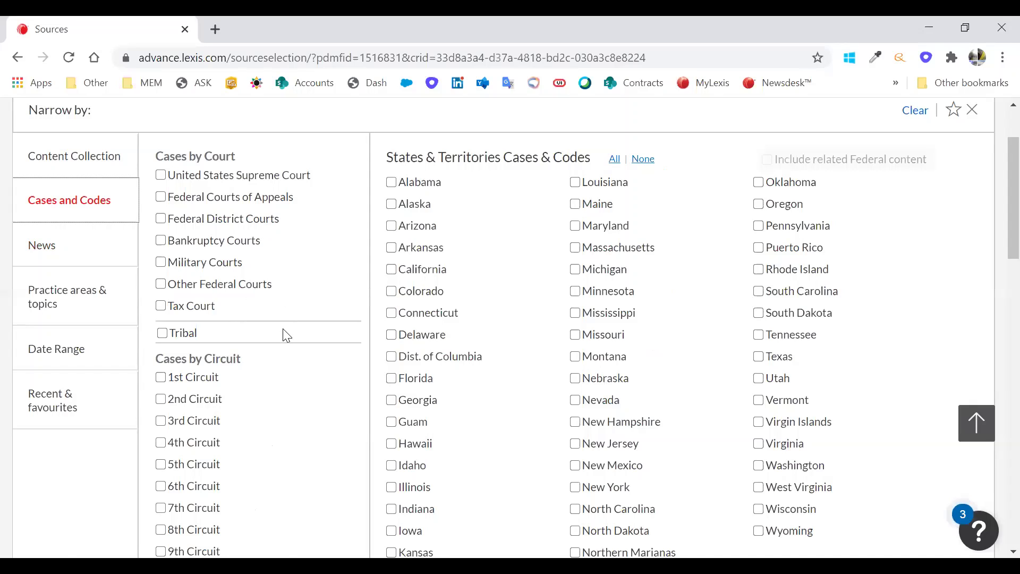
# - Scroll through the Cases and Codes filters, from courts and circuits to states Alabama–Wyoming
pyautogui.scroll(-4, 380, 346)
pyautogui.scroll(-1, 286, 333)
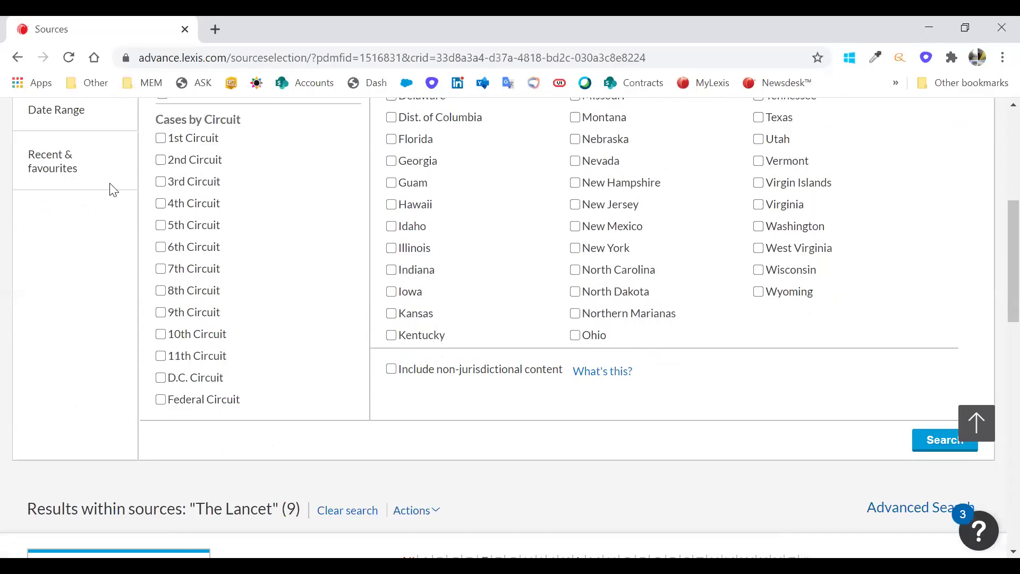
pyautogui.scroll(3, 62, 167)
pyautogui.scroll(2, 298, 202)
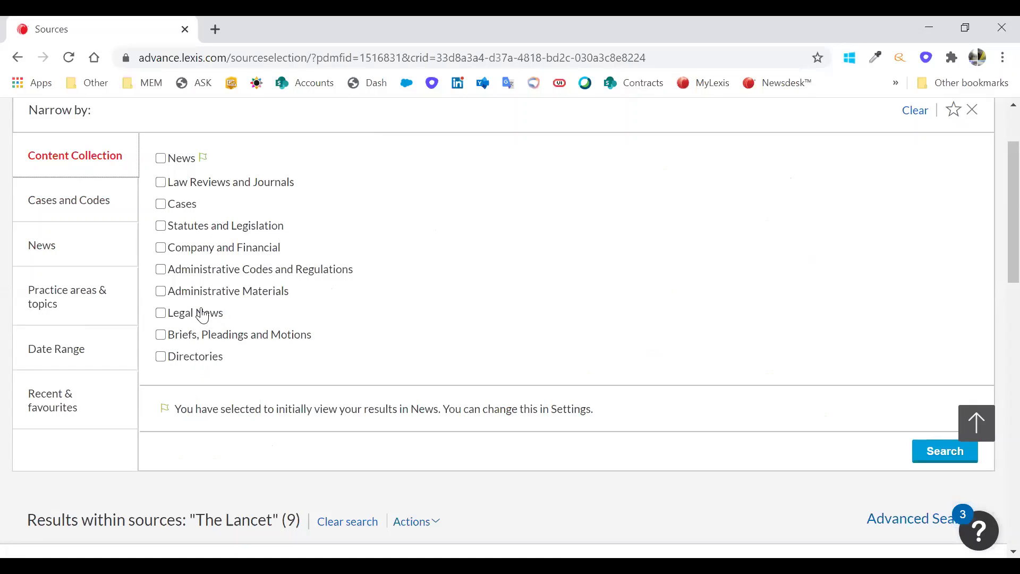
# - Tick Company and Financial and search with no terms, triggering the missing-terms warning
pyautogui.click(191, 250)
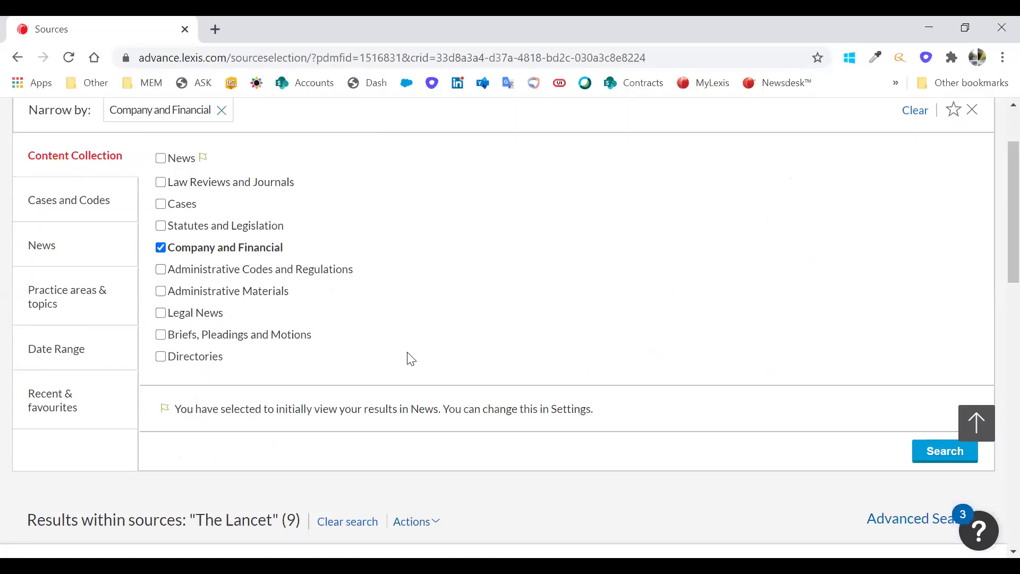
pyautogui.click(942, 453)
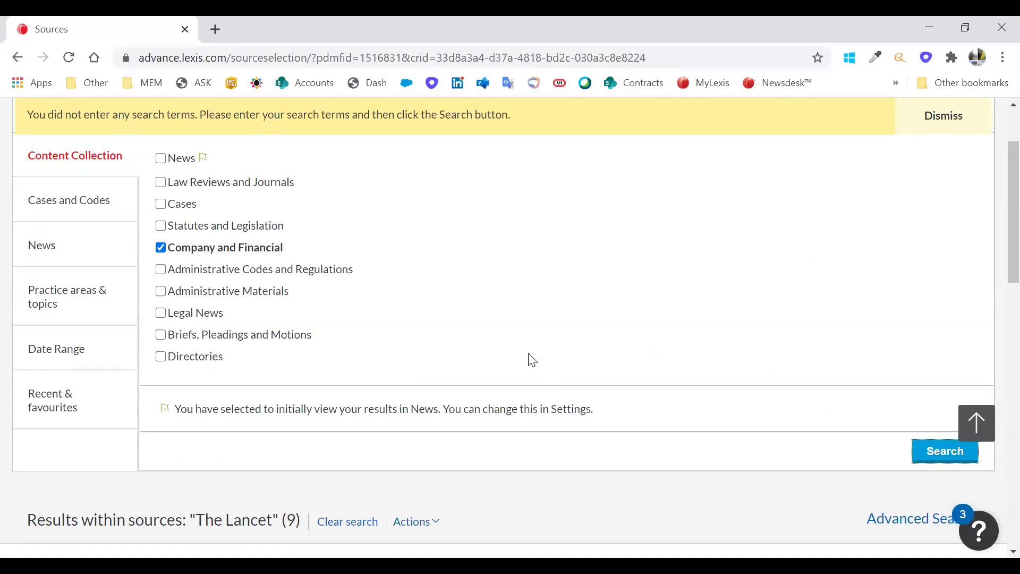
pyautogui.scroll(2, 529, 360)
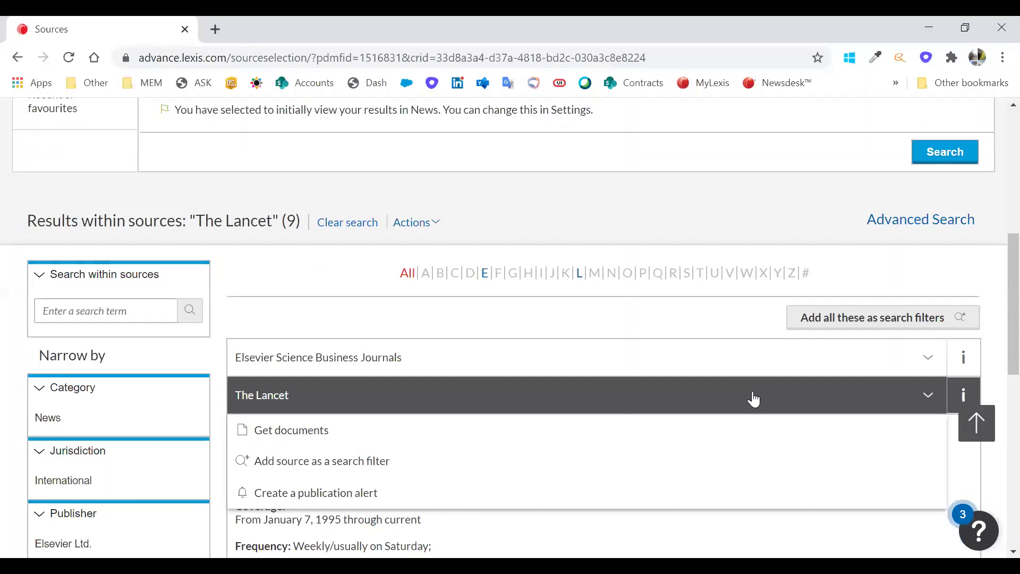
# - Go back to the Nexis Uni home page via the logo, leaving the search box empty
pyautogui.scroll(-5, 754, 391)
pyautogui.scroll(-4, 101, 133)
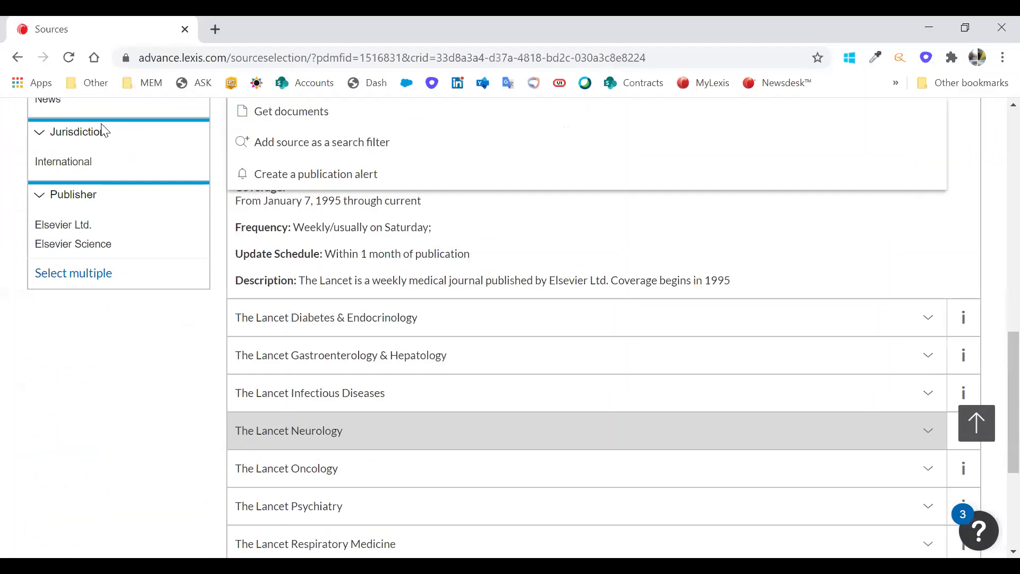
pyautogui.scroll(11, 105, 130)
pyautogui.click(105, 130)
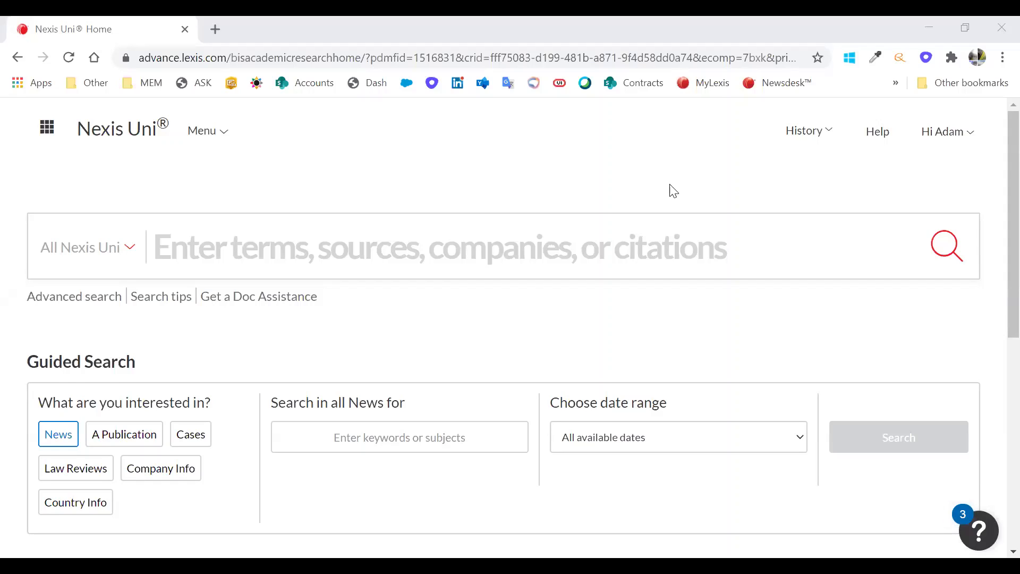
pyautogui.click(281, 190)
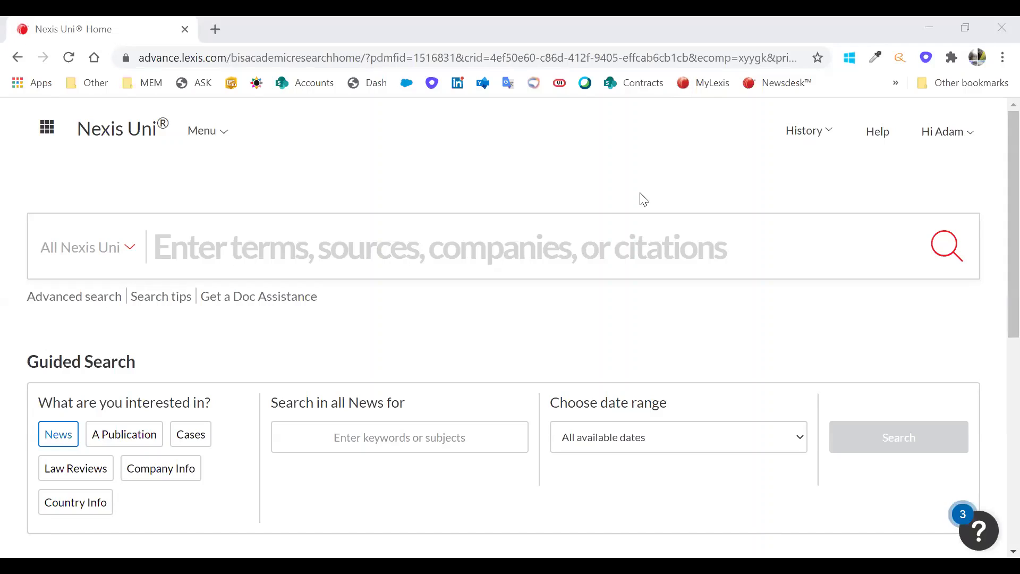
# - Choose All Sources from the site Menu to list every available source
pyautogui.click(200, 134)
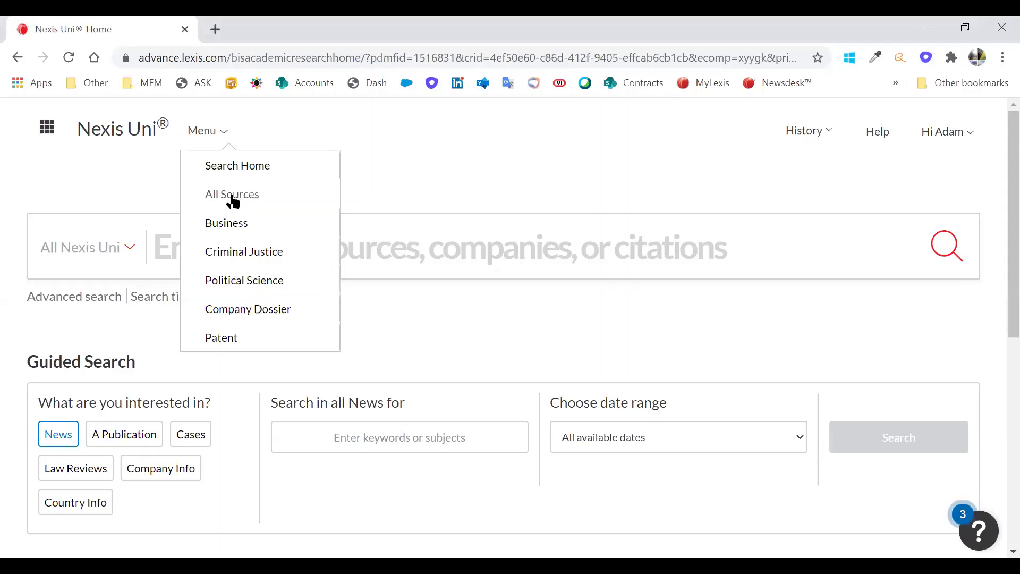
pyautogui.click(232, 196)
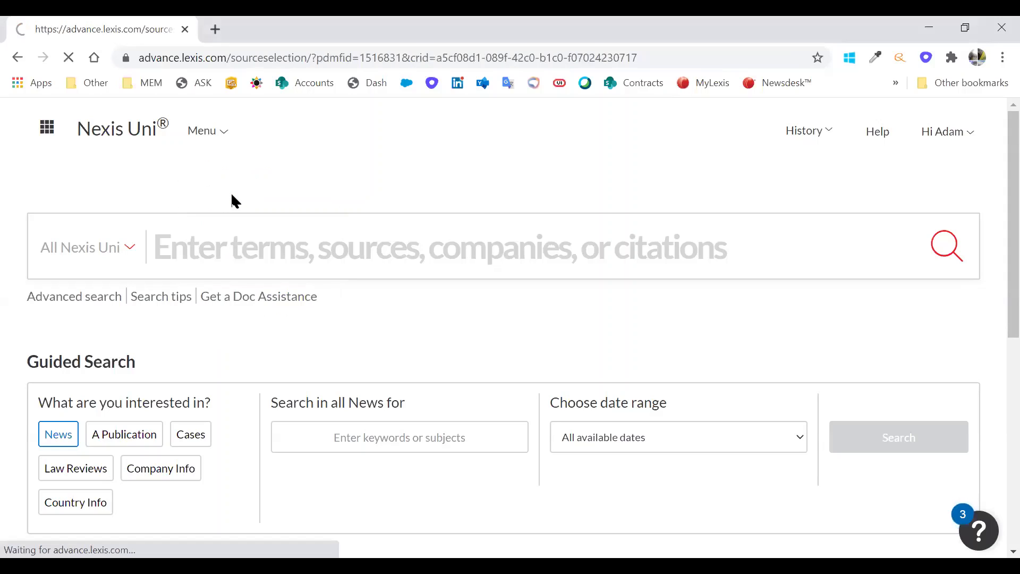